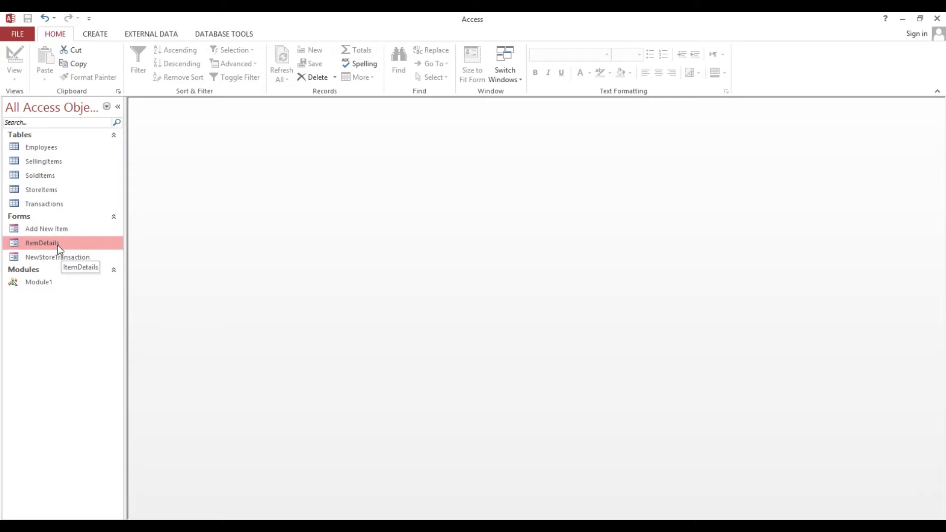
# Preview the ItemDetails and Add New Item forms, then close them.
pyautogui.doubleClick(58, 241)
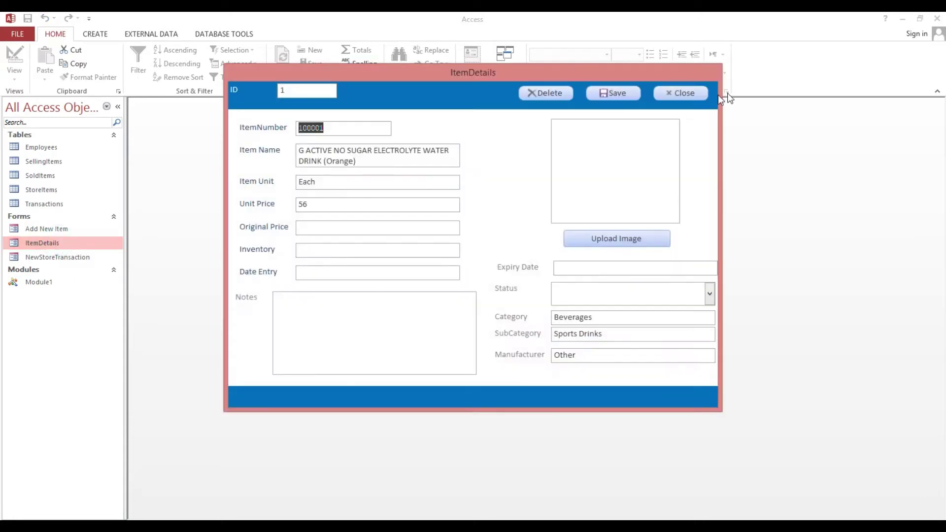
pyautogui.click(697, 94)
pyautogui.click(67, 230)
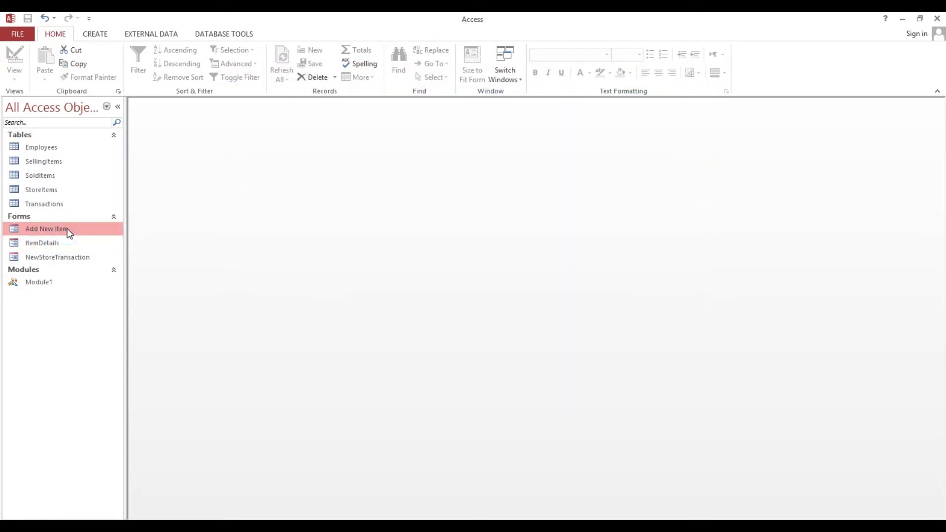
pyautogui.doubleClick(52, 230)
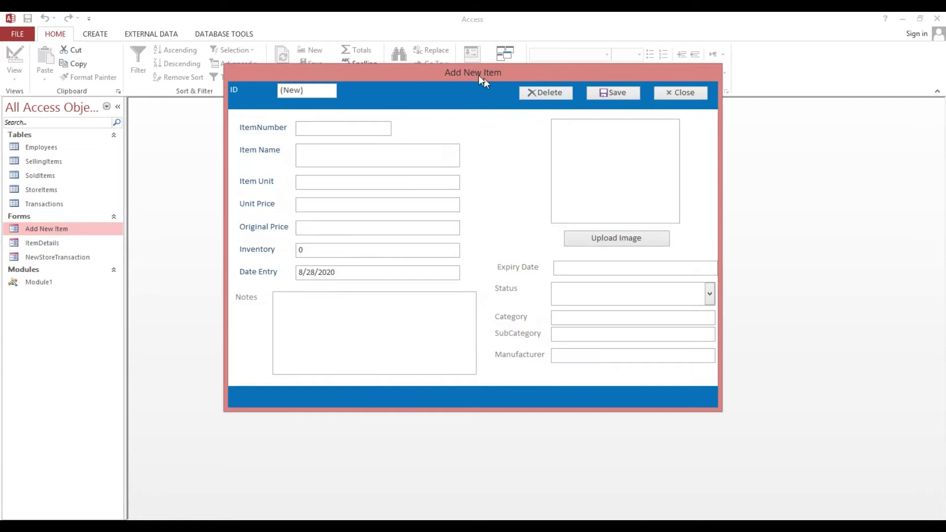
pyautogui.moveTo(483, 78); pyautogui.dragTo(441, 132)
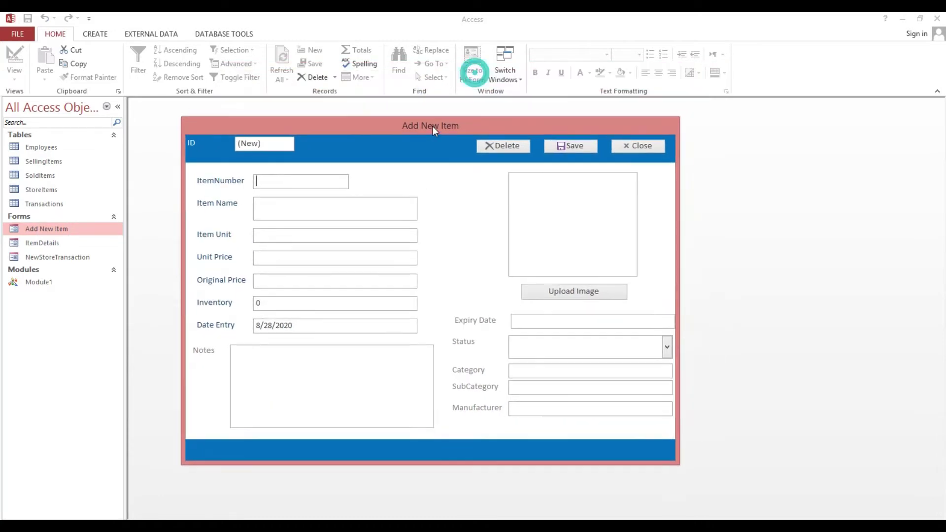
pyautogui.click(651, 147)
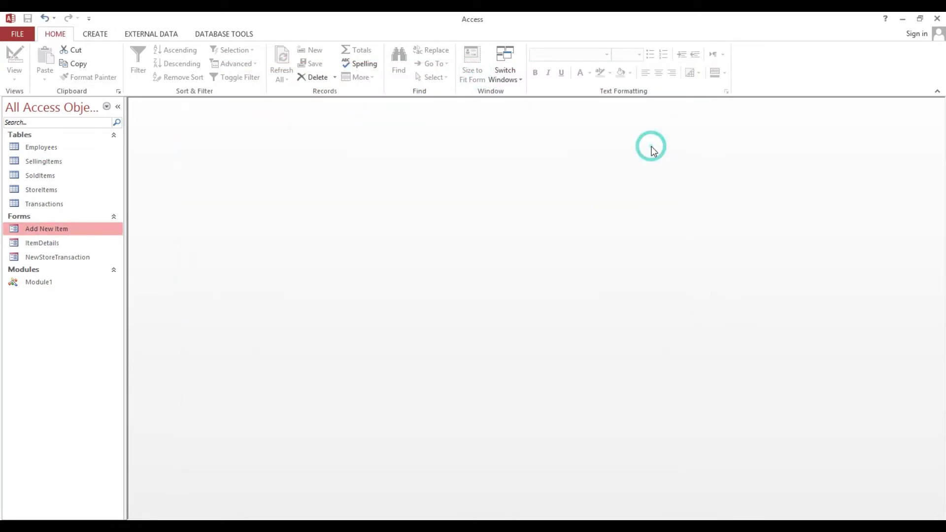
pyautogui.click(76, 247)
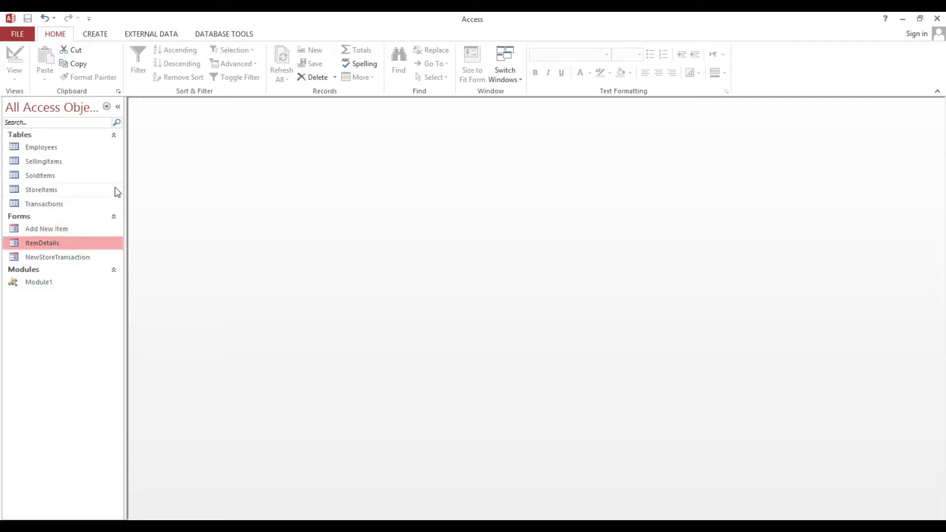
# Create a Navigation Form with the Vertical Tabs, Left layout.
pyautogui.click(95, 35)
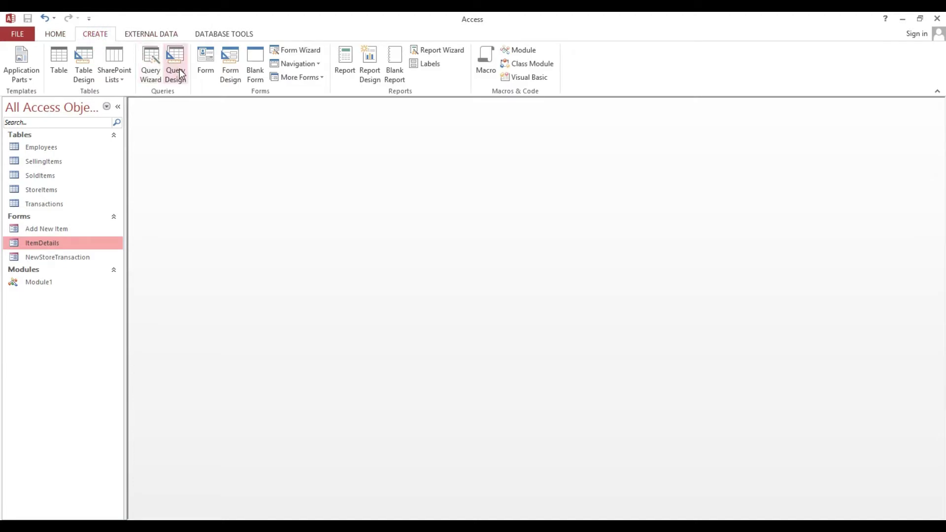
pyautogui.click(319, 65)
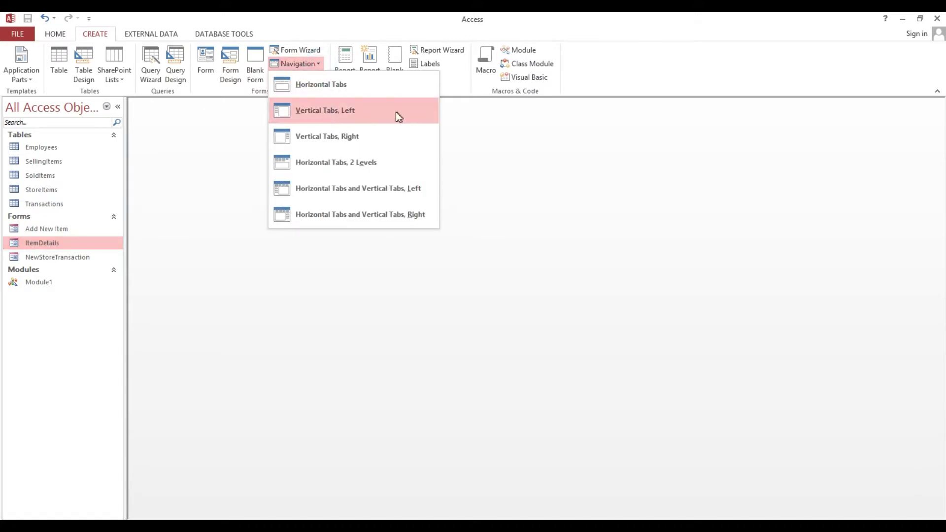
pyautogui.click(365, 114)
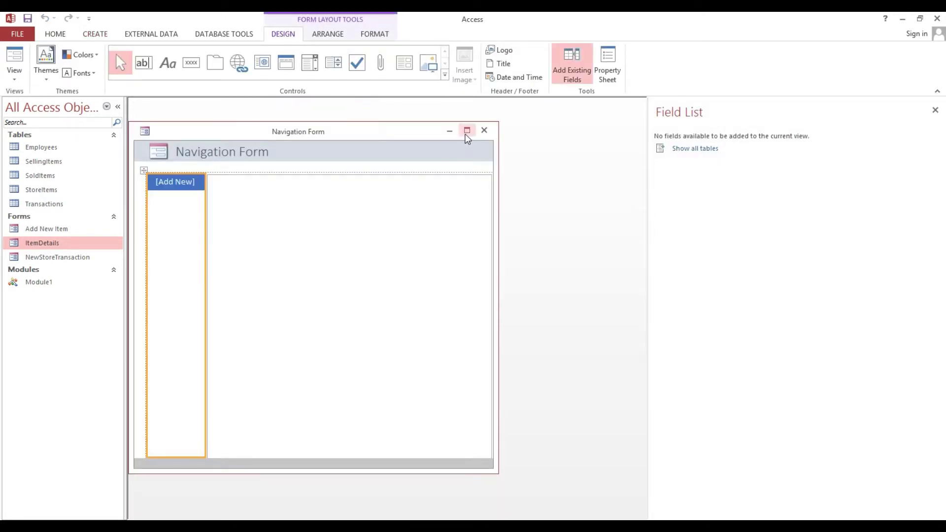
# Maximize the navigation form and caption the first tab Home.
pyautogui.click(467, 130)
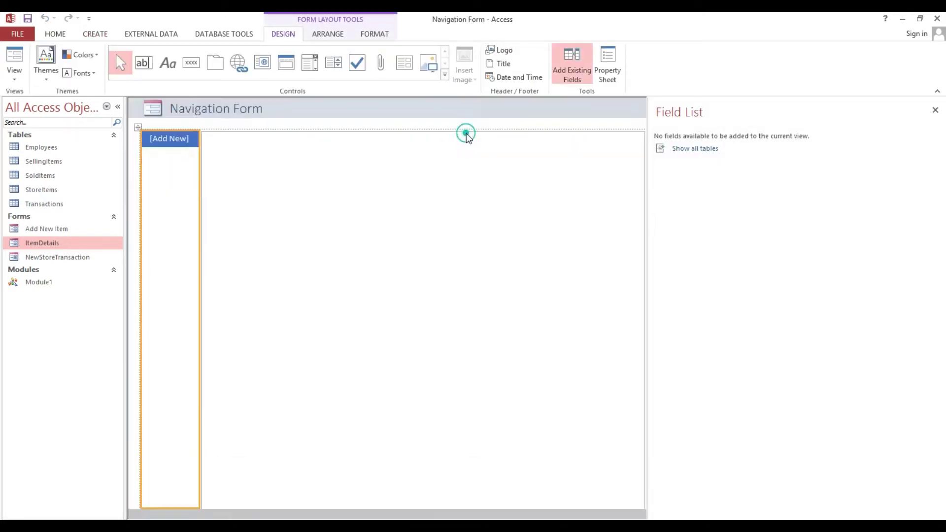
pyautogui.click(175, 143)
pyautogui.click(168, 139)
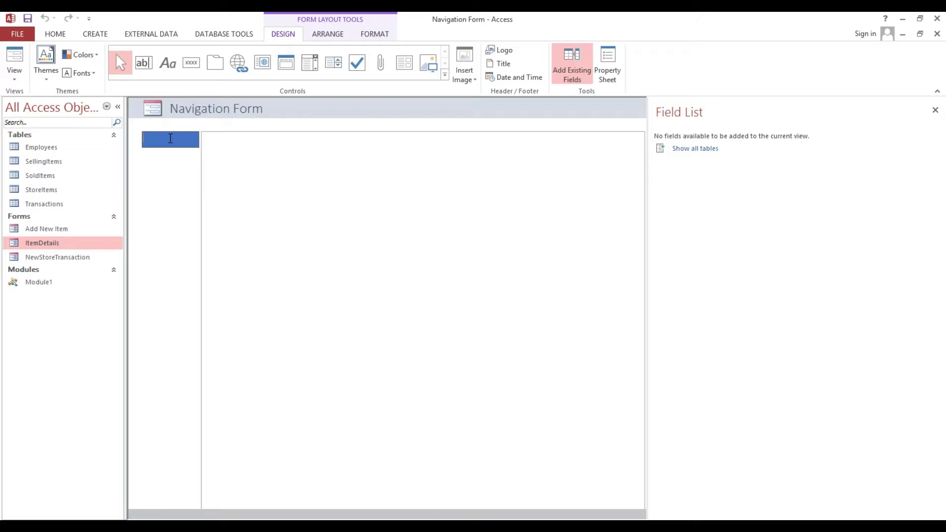
pyautogui.write('Home')
pyautogui.click(149, 163)
# Caption the second tab New Item.
pyautogui.click(158, 157)
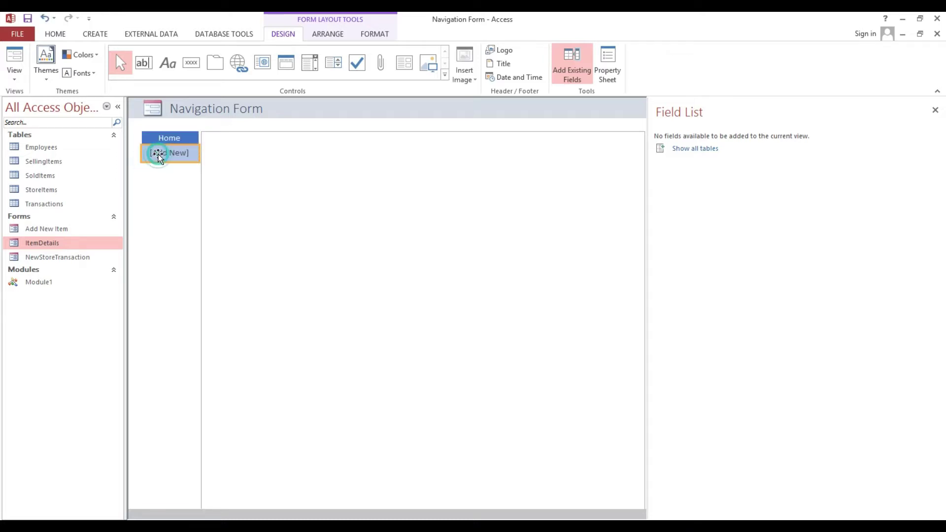
pyautogui.click(163, 175)
pyautogui.click(165, 154)
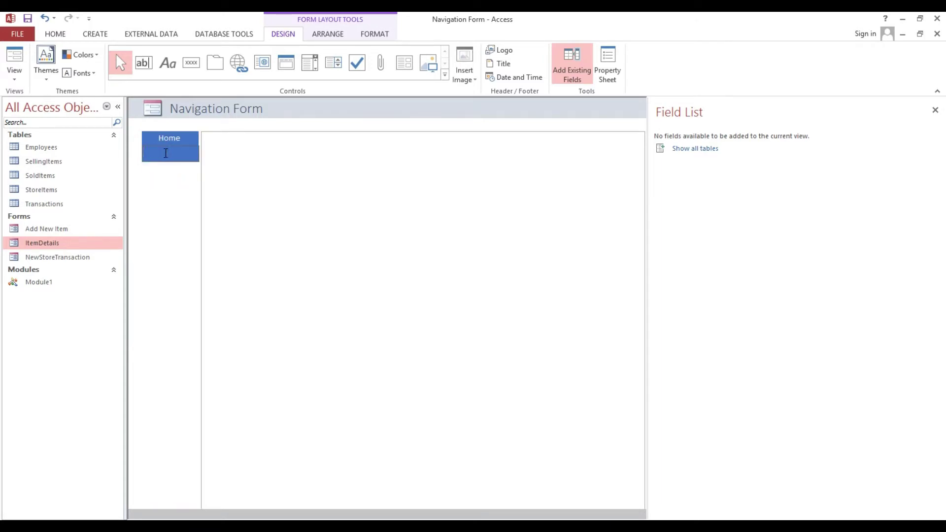
pyautogui.write('New Item')
pyautogui.press('Return')
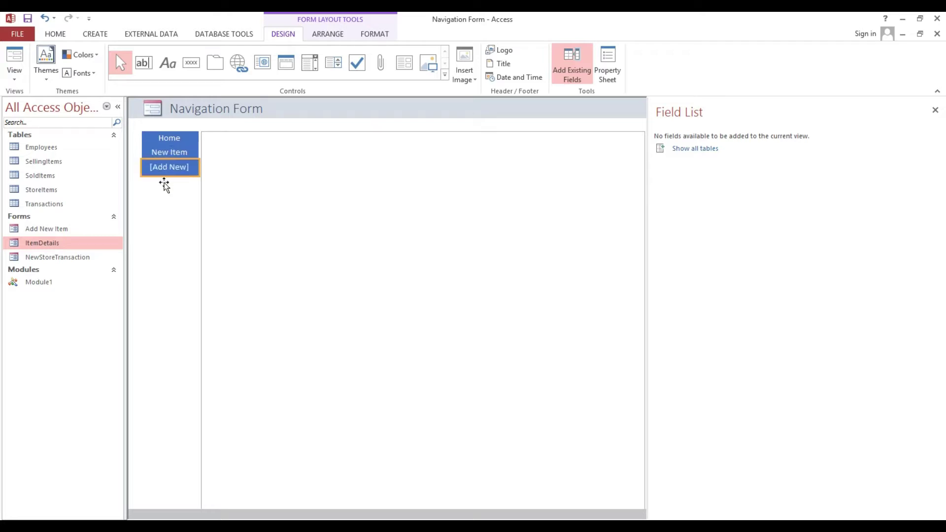
# Caption the third tab Item List.
pyautogui.click(166, 168)
pyautogui.click(166, 167)
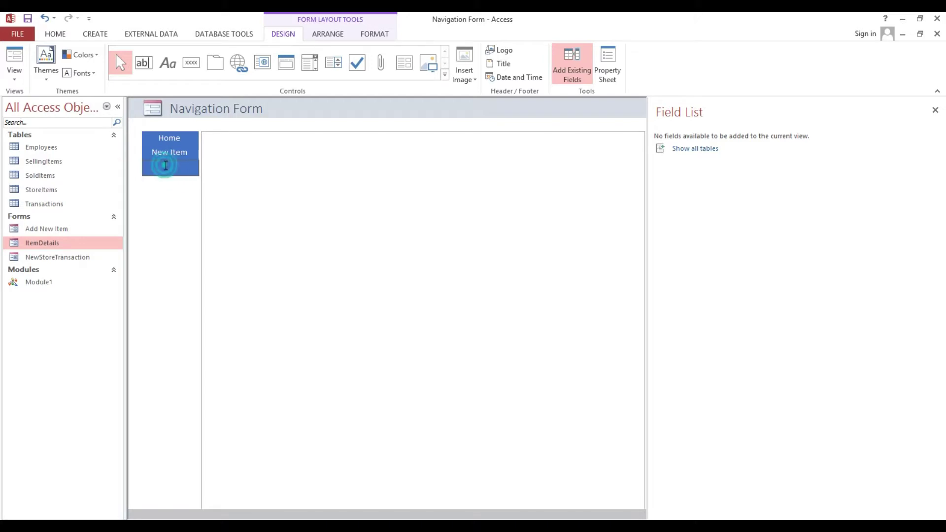
pyautogui.click(172, 168)
pyautogui.write('Item List')
pyautogui.press('Return')
pyautogui.click(169, 232)
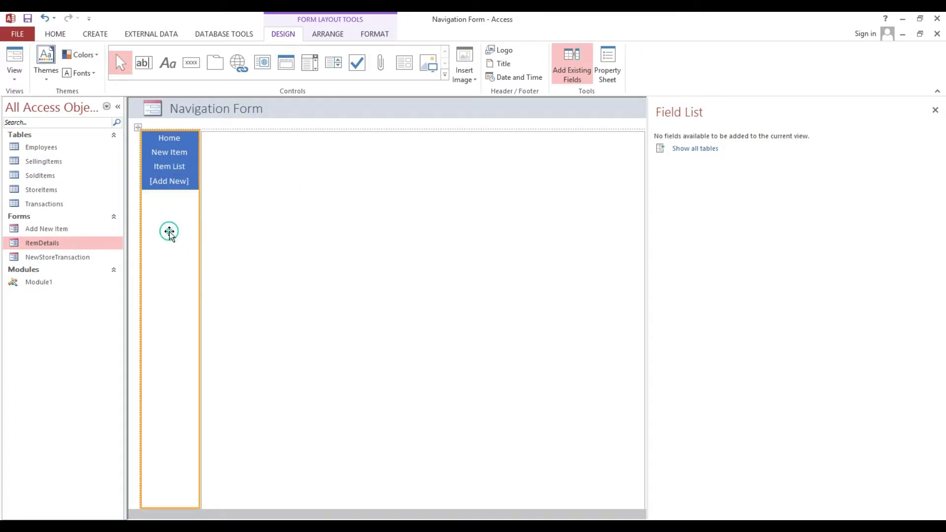
# Switch the navigation form to Design View and open its Property Sheet.
pyautogui.rightClick(271, 131)
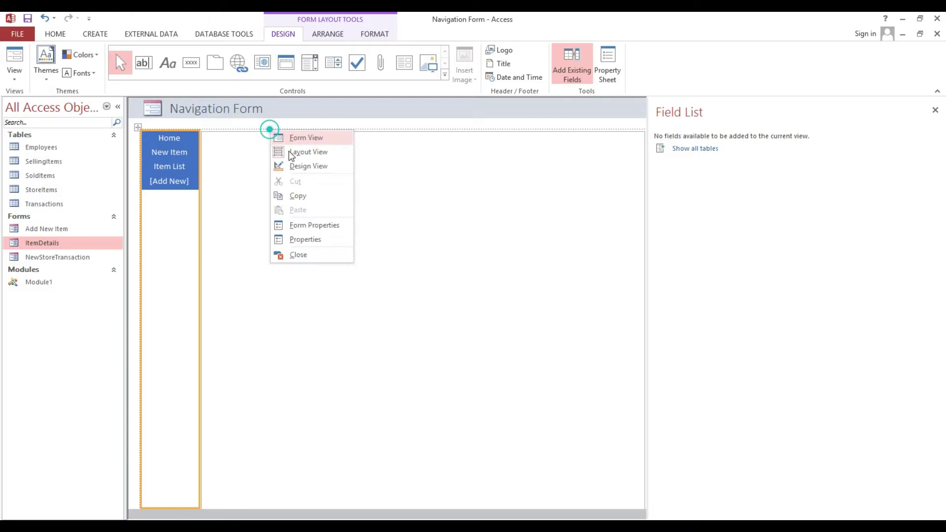
pyautogui.click(297, 168)
pyautogui.click(192, 187)
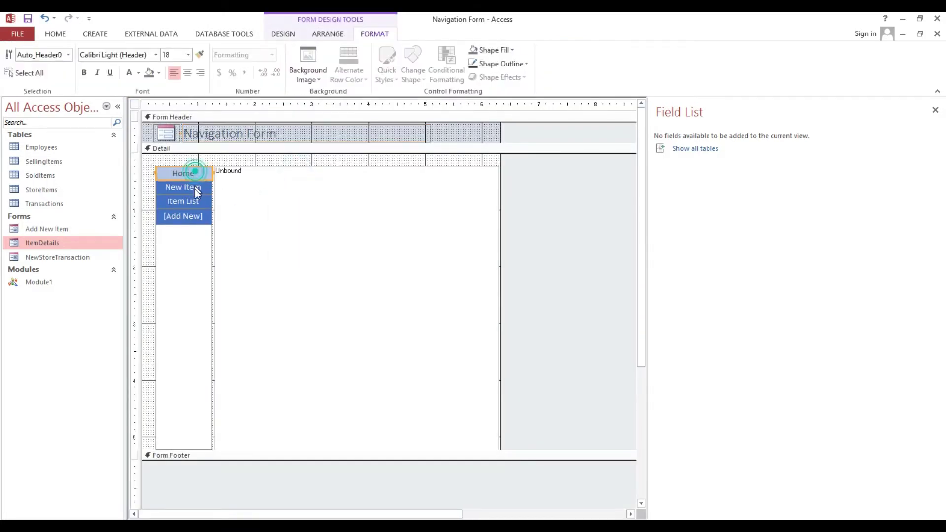
pyautogui.doubleClick(135, 104)
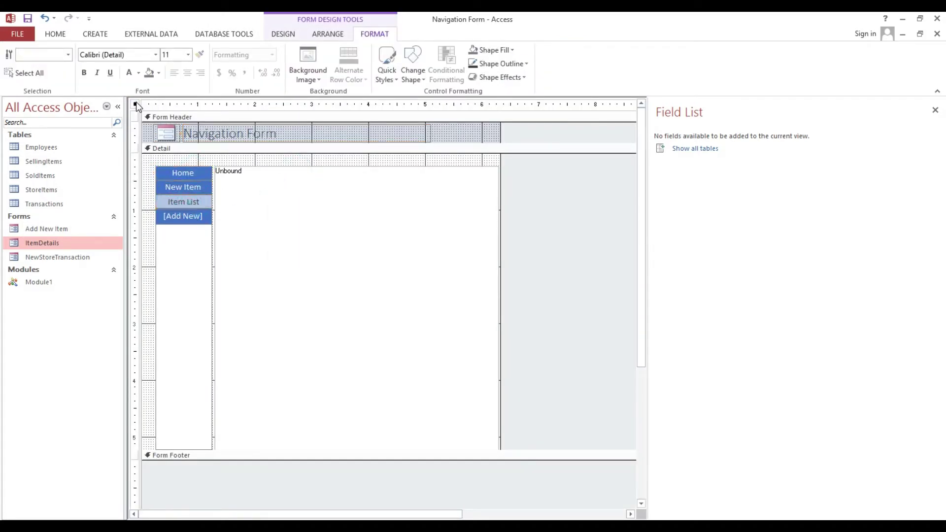
# Set the Home, New Item and Item List tab buttons' Height to 0.5".
pyautogui.click(175, 190)
pyautogui.keyDown('shift'); pyautogui.click(182, 173); pyautogui.keyUp('shift')
pyautogui.keyDown('shift'); pyautogui.click(183, 202); pyautogui.keyUp('shift')
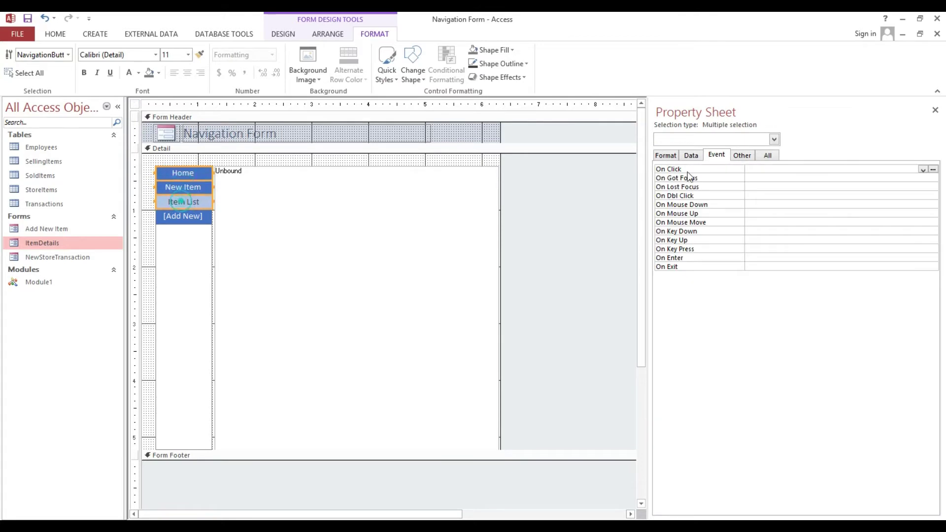
pyautogui.click(665, 156)
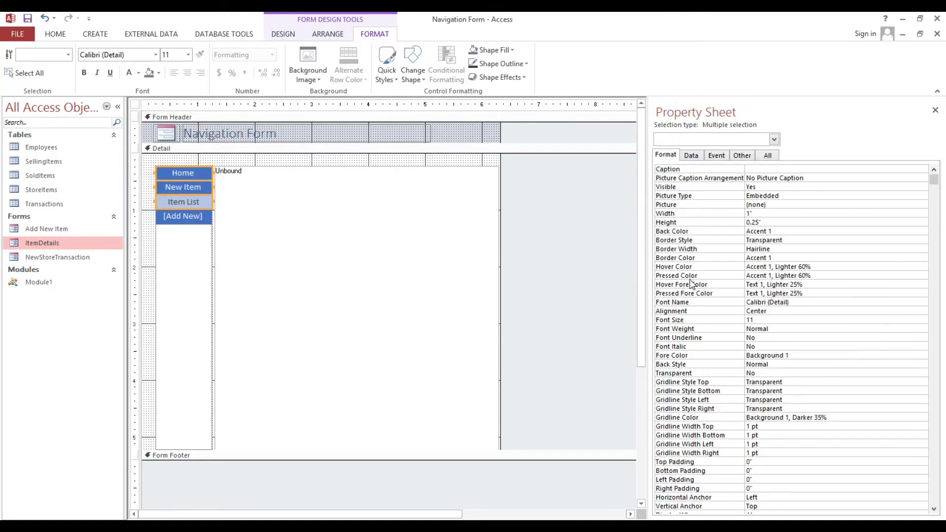
pyautogui.click(664, 223)
pyautogui.press('BackSpace')
pyautogui.press('Return')
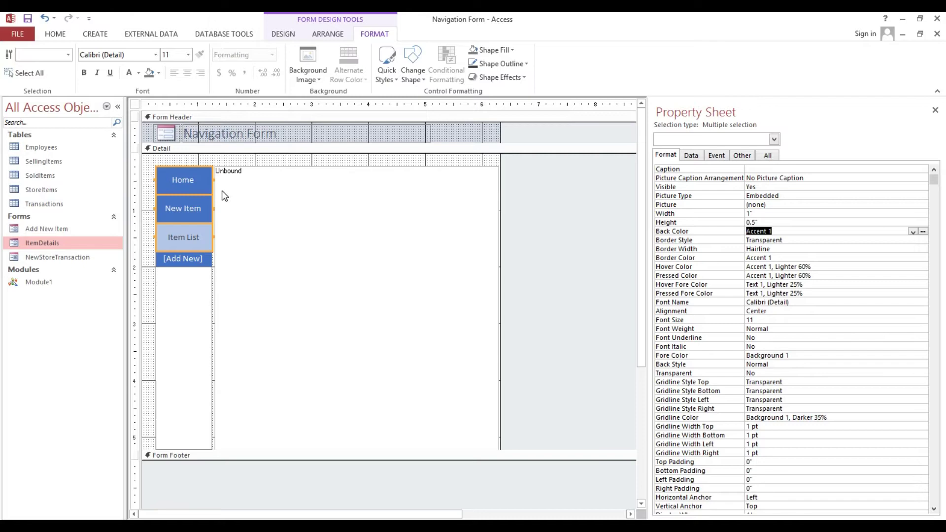
# Move the tab layout to the top-left corner and widen the tab column to 1.3958".
pyautogui.click(153, 163)
pyautogui.click(160, 170)
pyautogui.click(229, 166)
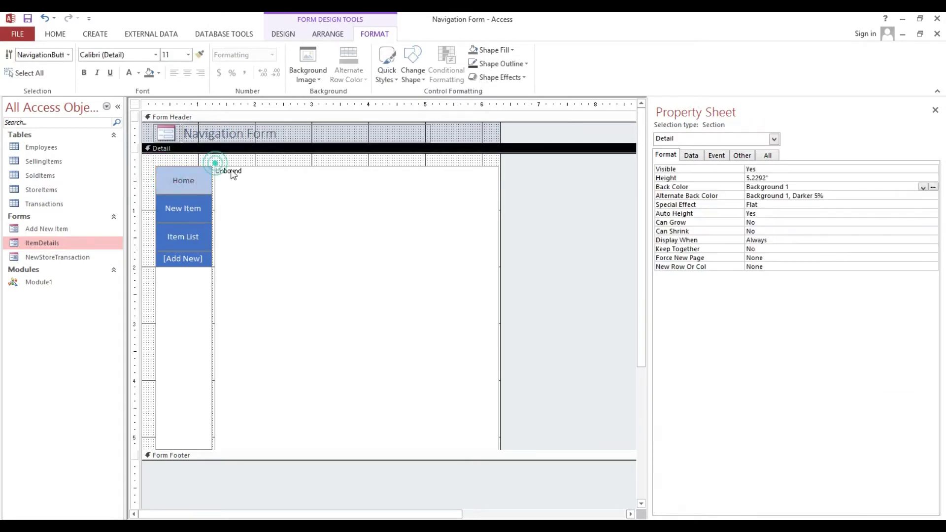
pyautogui.click(233, 164)
pyautogui.moveTo(155, 164); pyautogui.dragTo(142, 153)
pyautogui.click(177, 177)
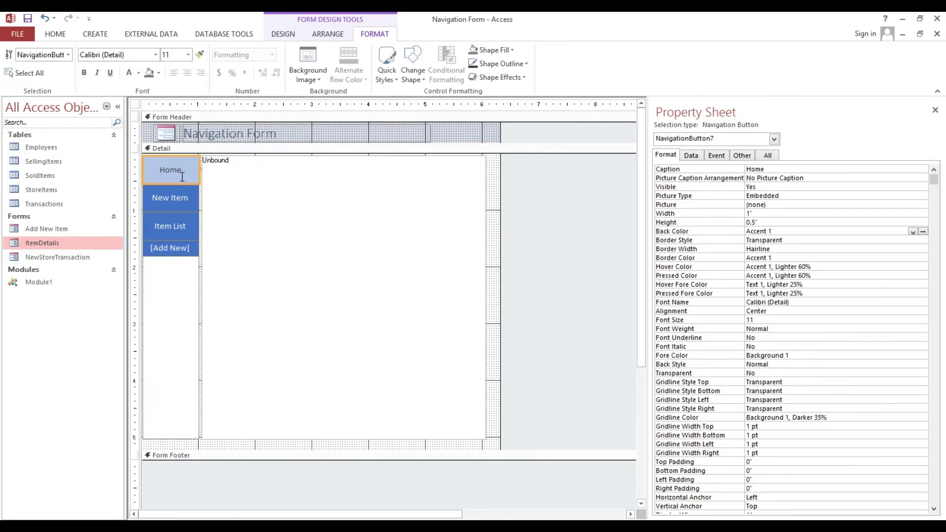
pyautogui.click(180, 176)
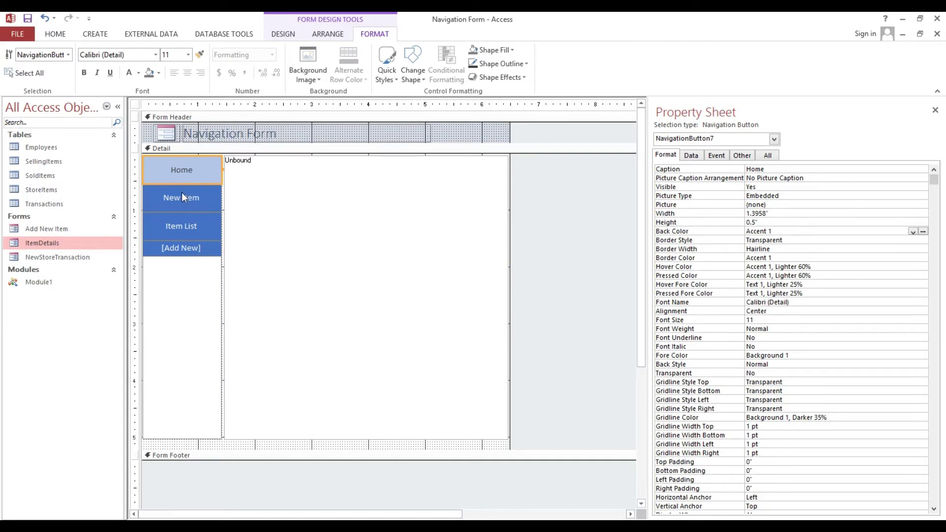
pyautogui.click(182, 197)
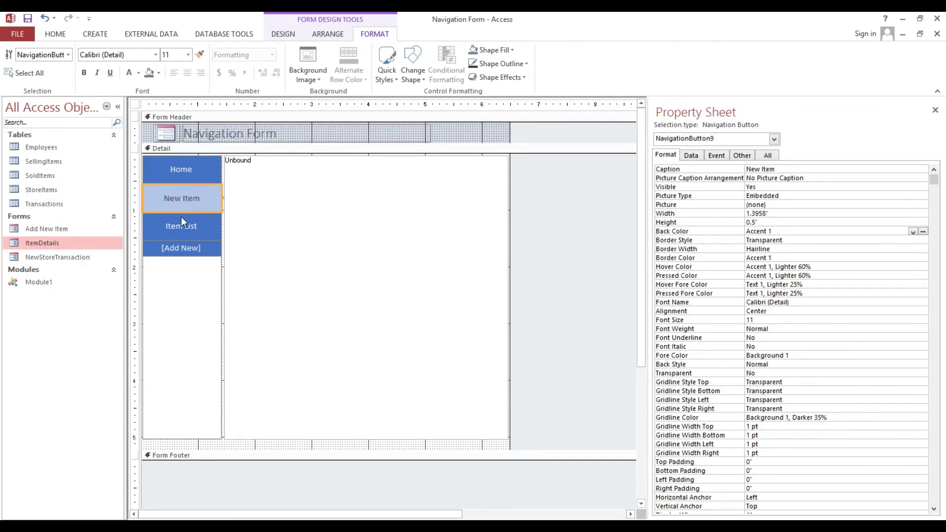
pyautogui.click(181, 172)
pyautogui.click(190, 198)
pyautogui.click(236, 165)
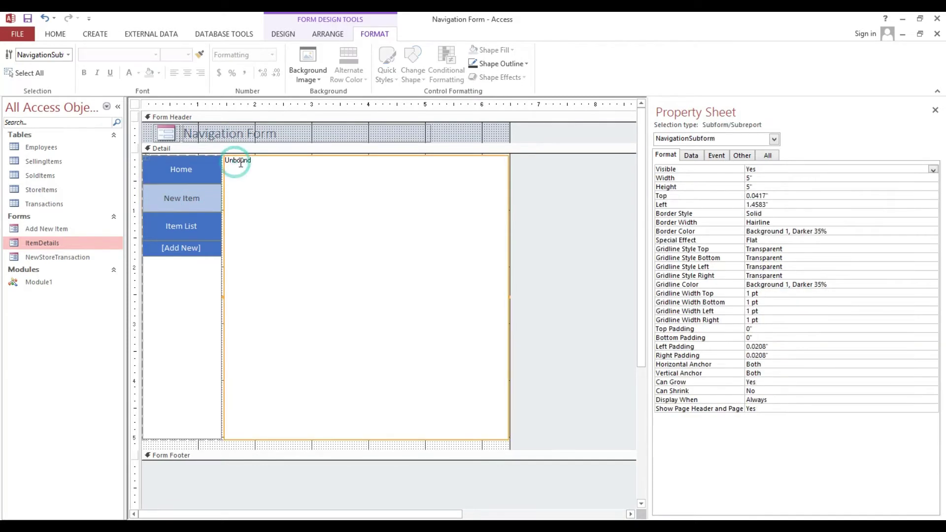
# Preview the Add New Item form and close it again.
pyautogui.click(195, 162)
pyautogui.click(190, 196)
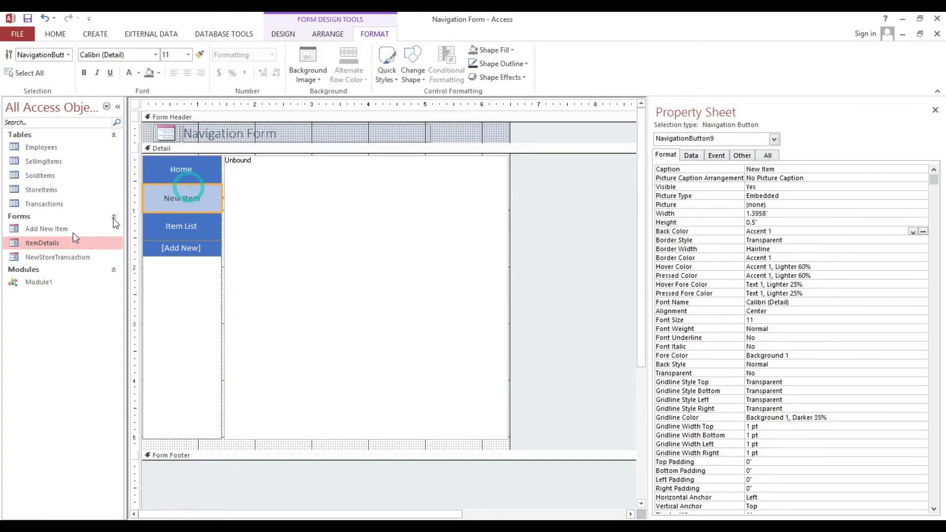
pyautogui.doubleClick(52, 229)
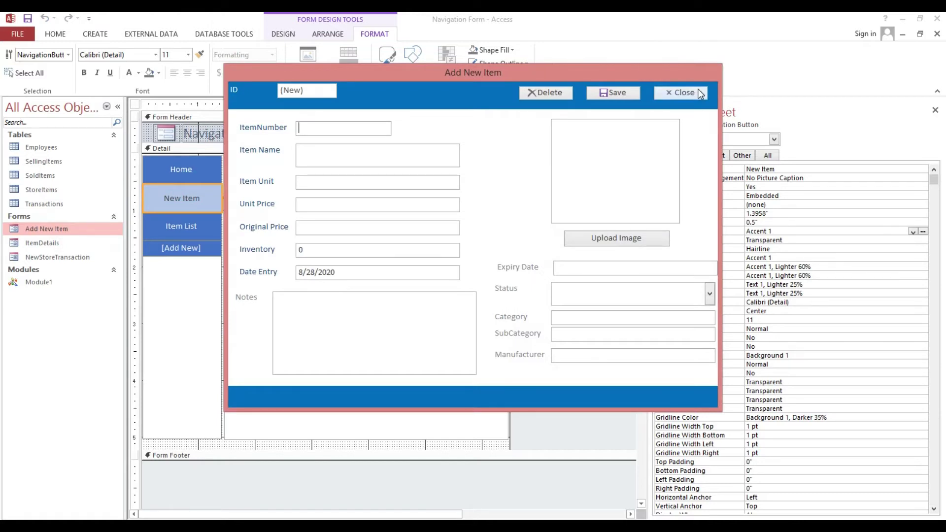
pyautogui.click(698, 92)
# Paste a copy of the Add New Item form named NewItemMain.
pyautogui.click(71, 225)
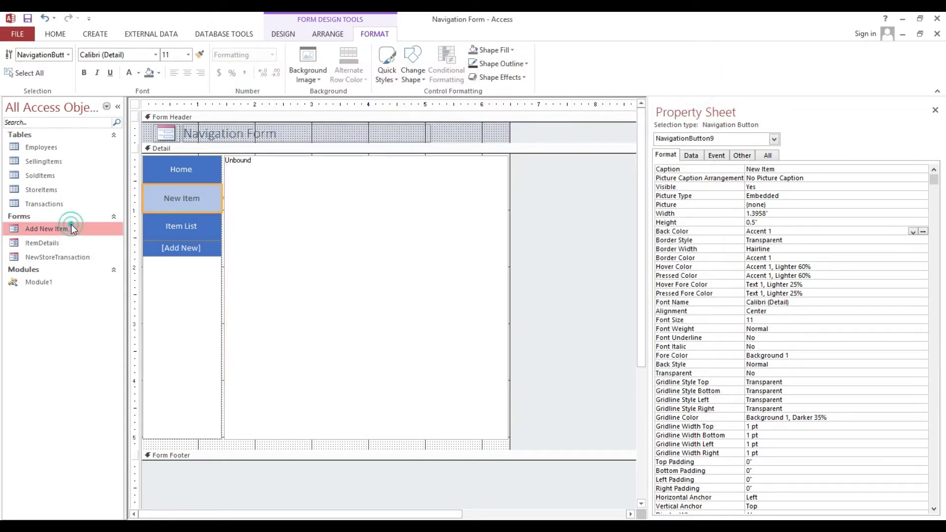
pyautogui.hotkey('ctrl', 'v')
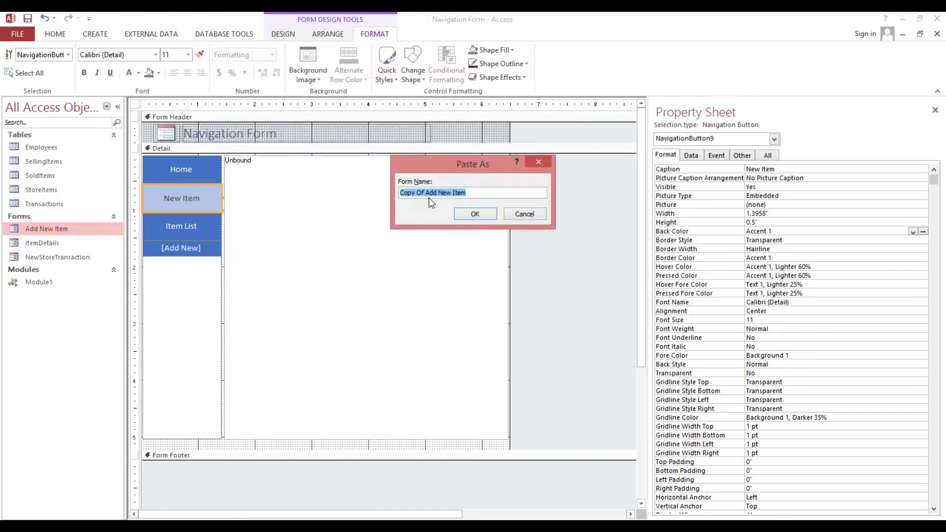
pyautogui.click(429, 194)
pyautogui.moveTo(487, 194); pyautogui.dragTo(354, 189)
pyautogui.write('NewItemMain')
pyautogui.doubleClick(458, 192)
pyautogui.click(475, 214)
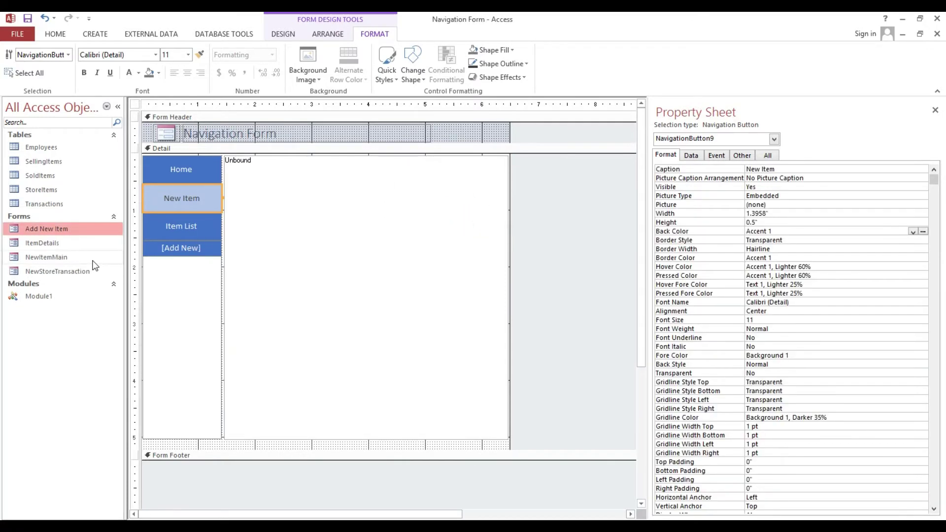
pyautogui.rightClick(61, 257)
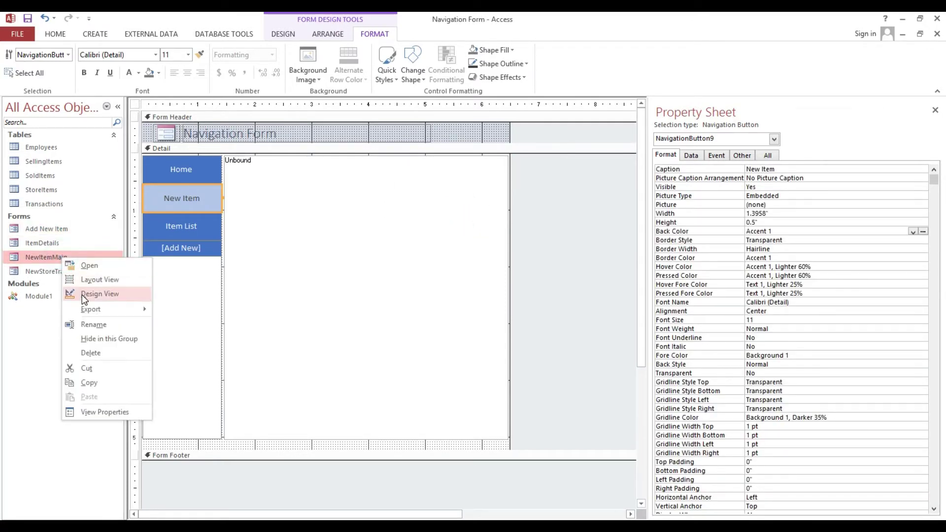
# In NewItemMain's Design View, set Pop Up to No, hide Close, and shift Delete/Save right.
pyautogui.click(82, 295)
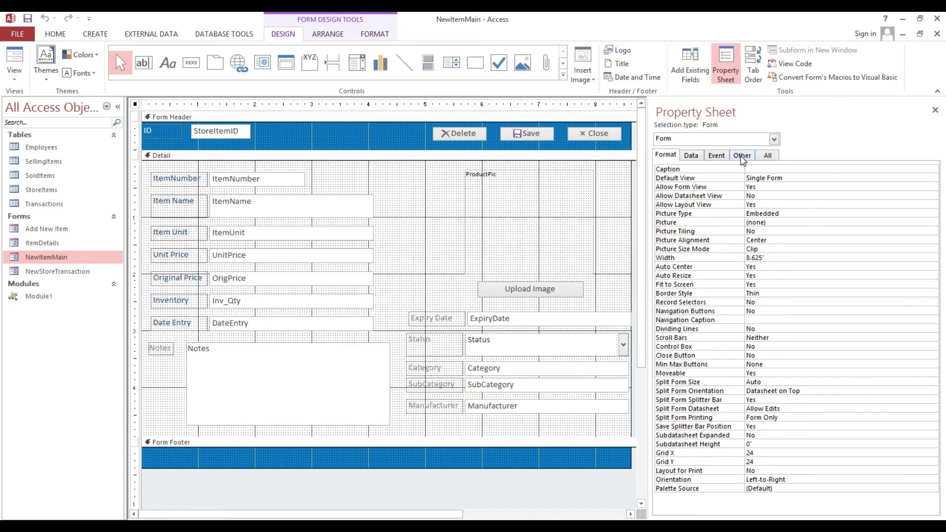
pyautogui.click(742, 155)
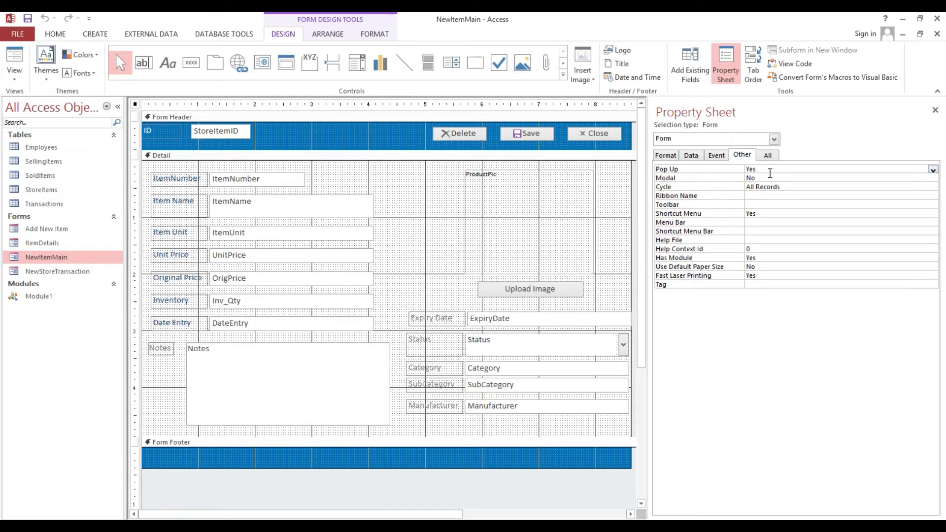
pyautogui.doubleClick(771, 170)
pyautogui.moveTo(614, 140); pyautogui.dragTo(375, 137)
pyautogui.click(663, 155)
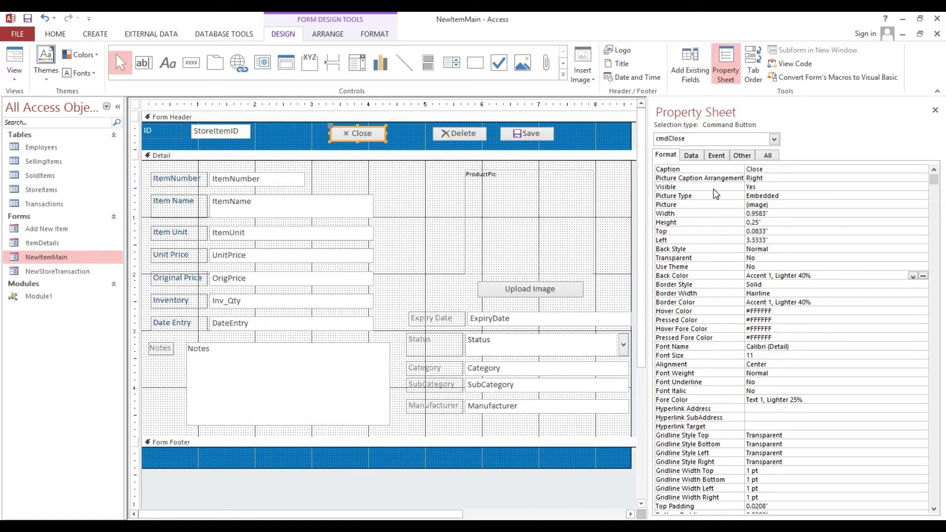
pyautogui.doubleClick(790, 188)
pyautogui.moveTo(423, 144); pyautogui.dragTo(596, 132)
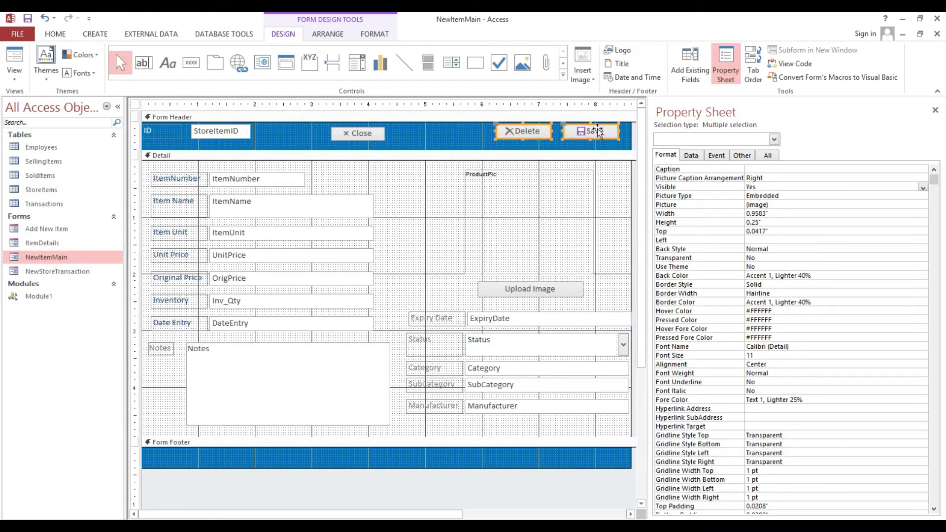
# Preview NewItemMain, close it saving changes, and show the Navigation Form in Form View.
pyautogui.click(15, 56)
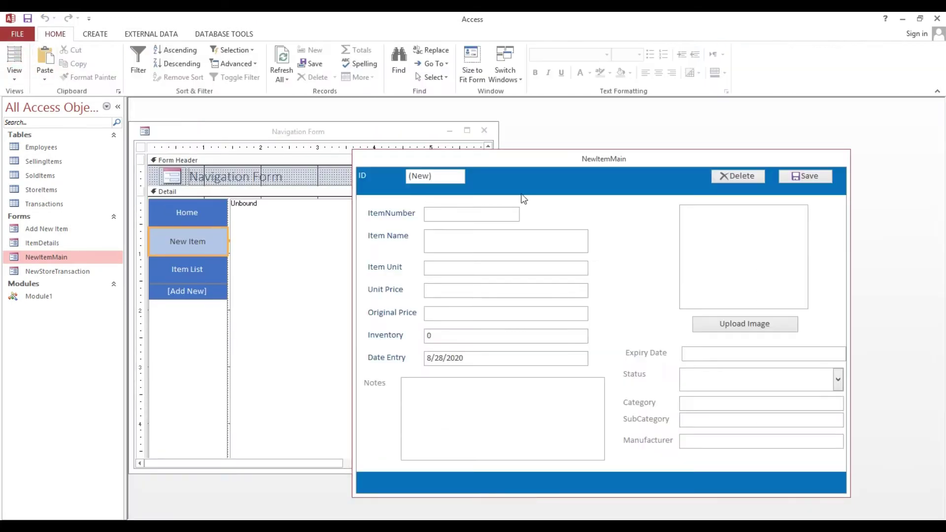
pyautogui.moveTo(572, 161); pyautogui.dragTo(403, 147)
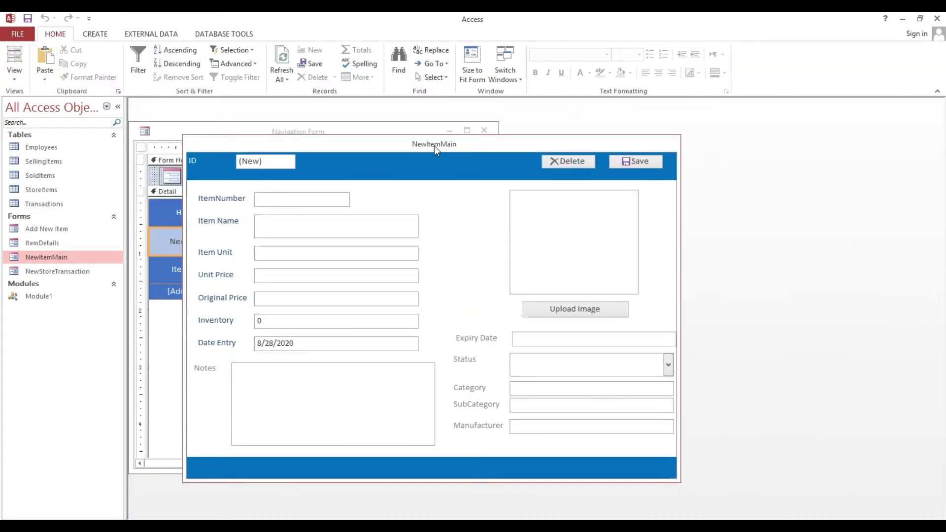
pyautogui.rightClick(529, 149)
pyautogui.click(540, 169)
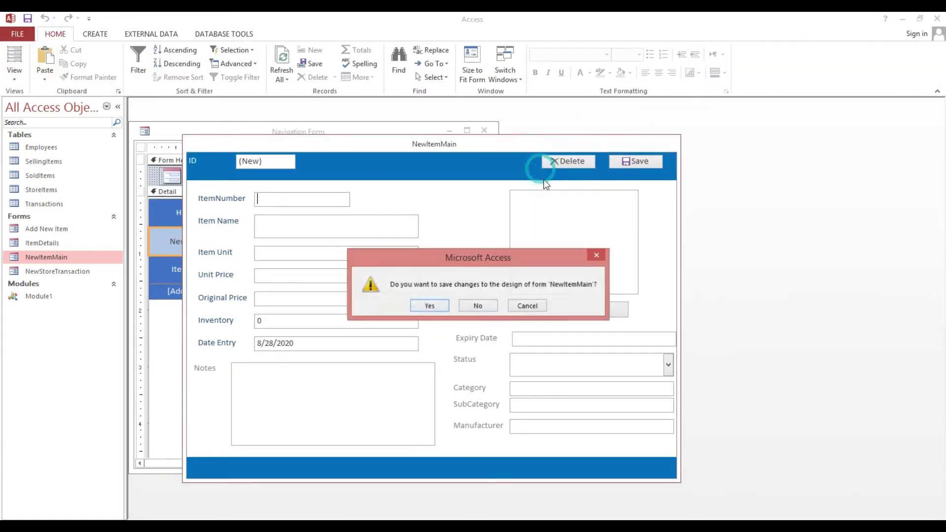
pyautogui.click(423, 304)
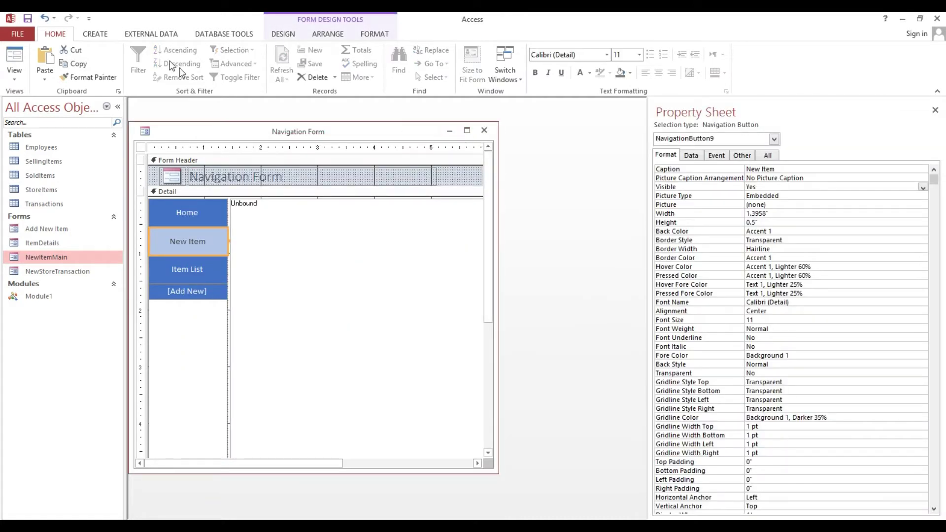
pyautogui.click(27, 52)
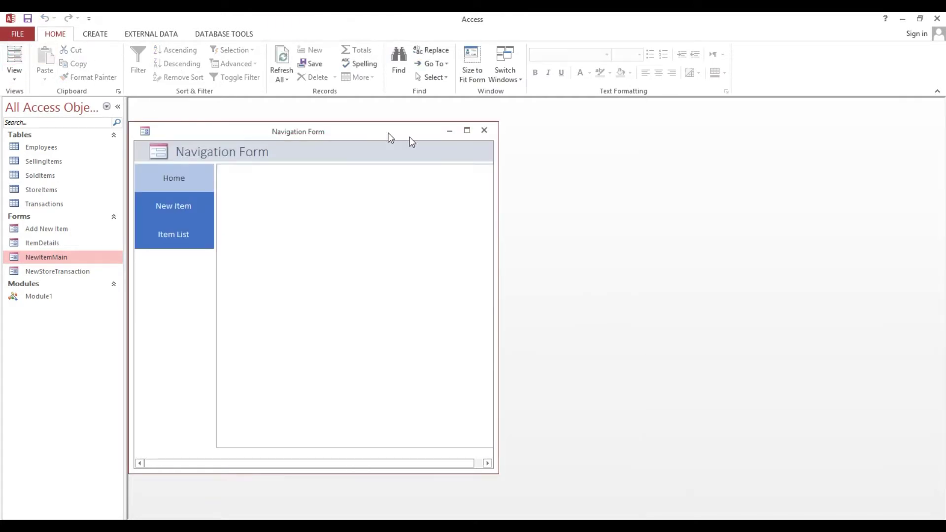
# Maximize the Navigation Form and try its Home, New Item and Item List tabs.
pyautogui.click(466, 131)
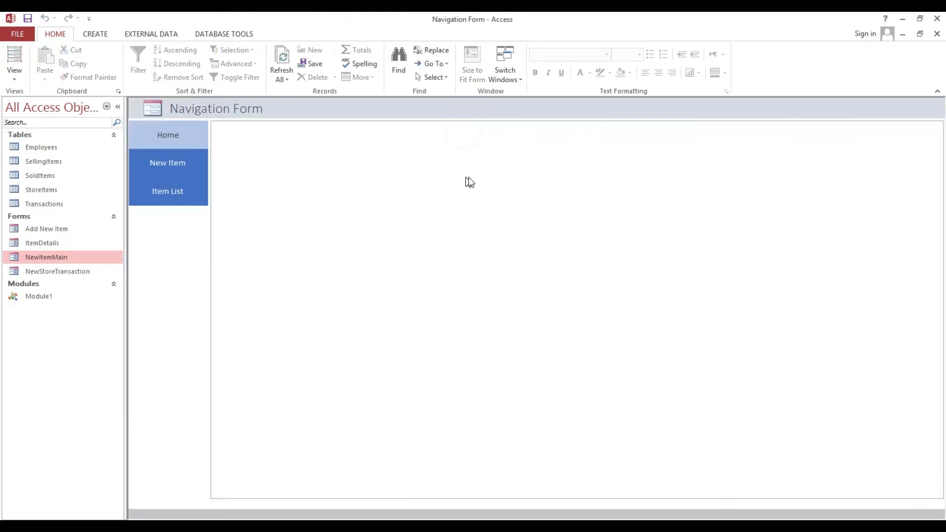
pyautogui.click(171, 140)
pyautogui.click(171, 165)
pyautogui.click(169, 191)
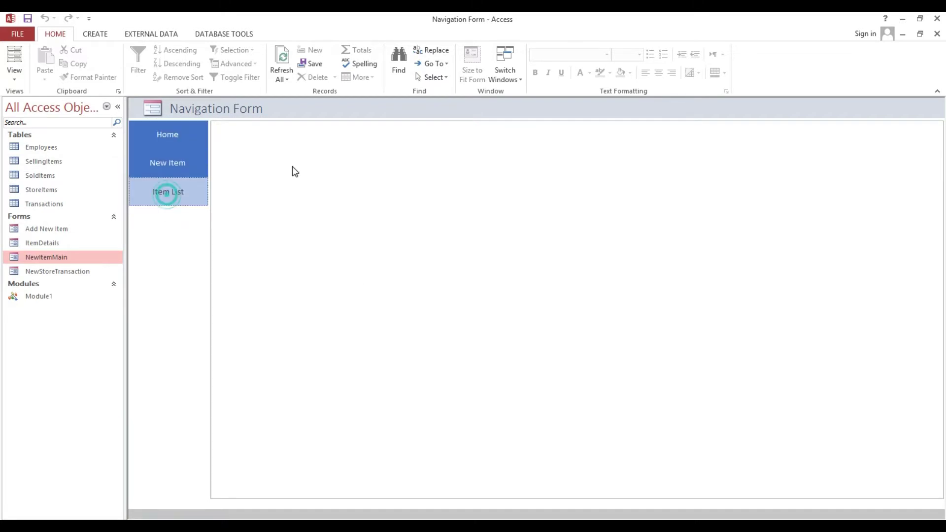
# Return the Navigation Form to Design View and remove the header logo and title.
pyautogui.rightClick(179, 132)
pyautogui.rightClick(195, 110)
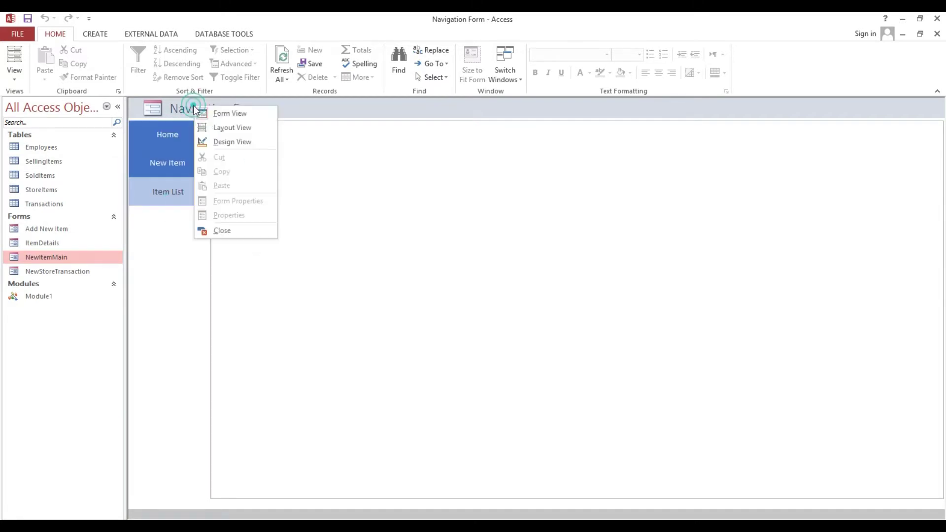
pyautogui.click(220, 144)
pyautogui.click(168, 134)
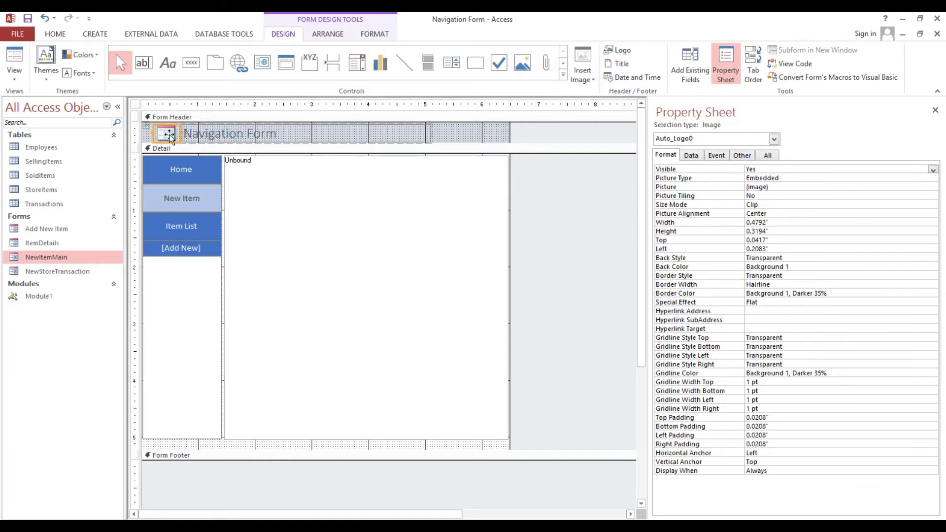
pyautogui.click(177, 143)
pyautogui.click(205, 133)
pyautogui.click(438, 133)
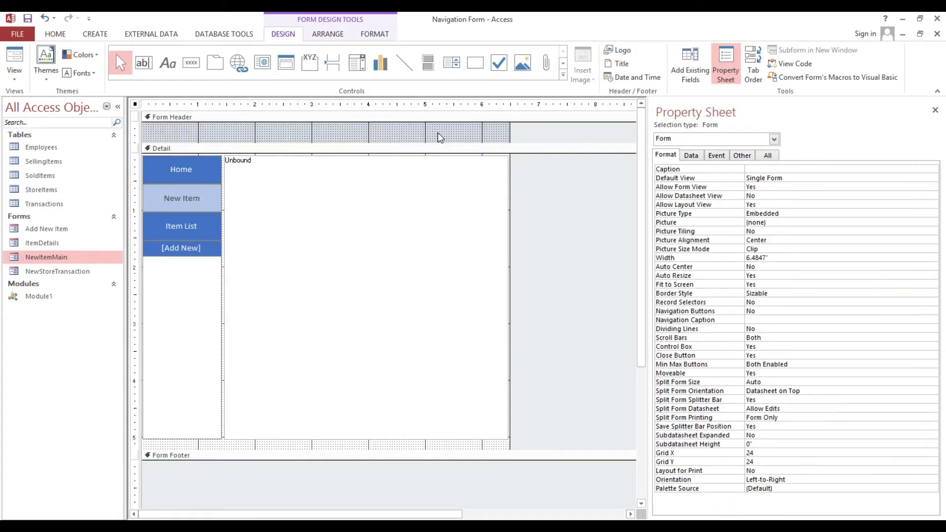
pyautogui.click(210, 164)
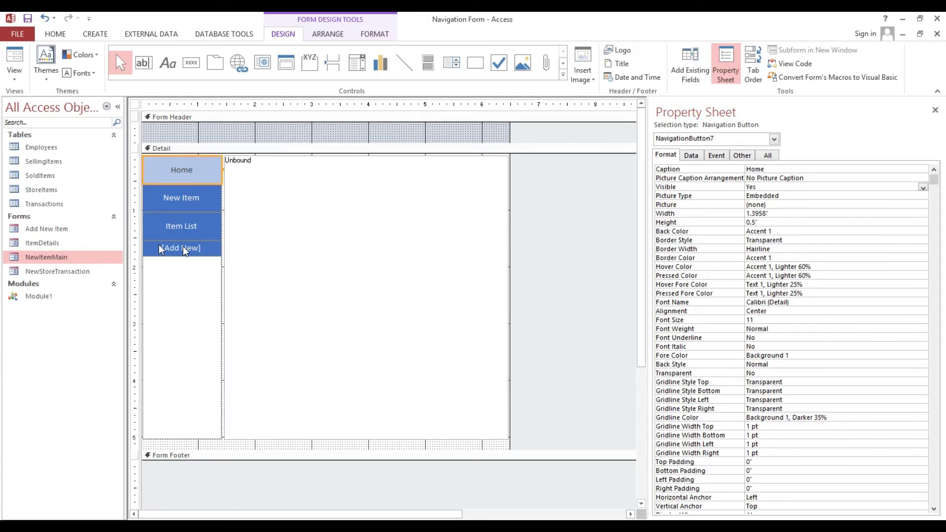
pyautogui.click(189, 203)
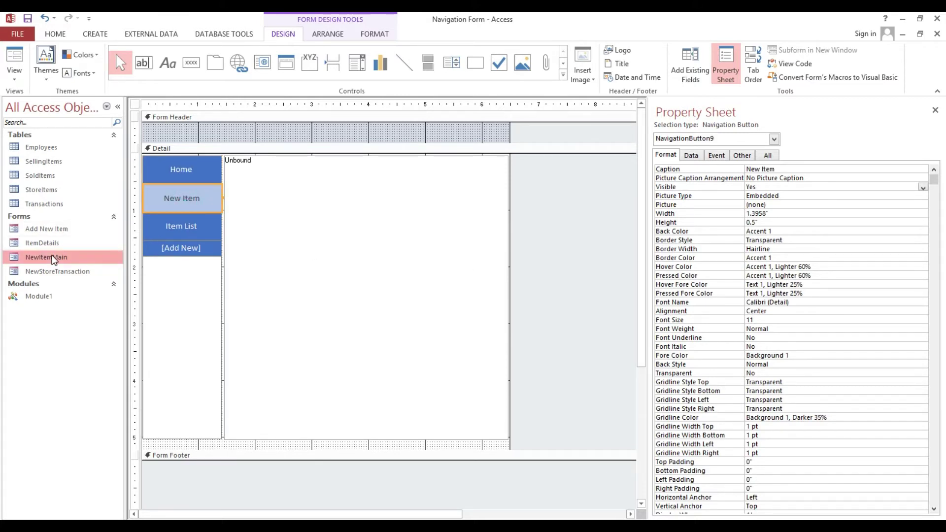
# Open ItemDetails in Design View and check its header Back Color #0072BC.
pyautogui.click(52, 246)
pyautogui.rightClick(53, 252)
pyautogui.click(71, 285)
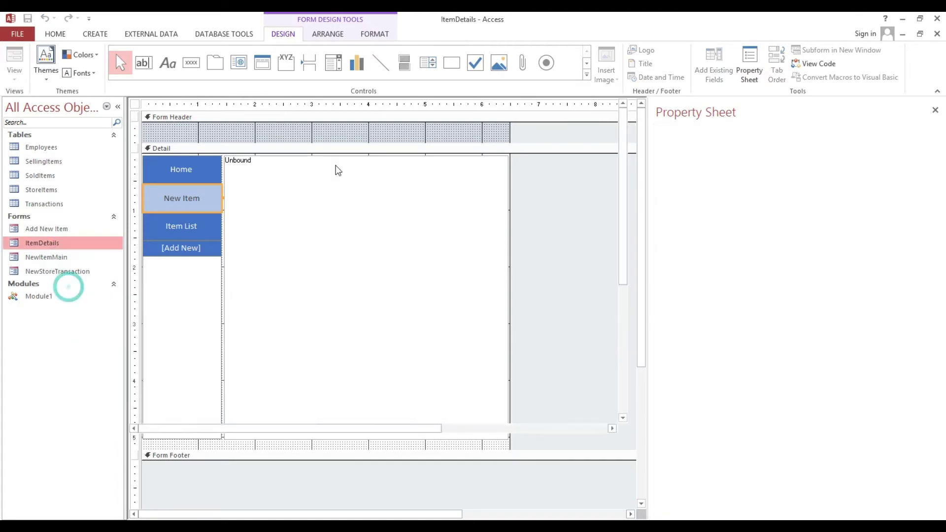
pyautogui.click(328, 146)
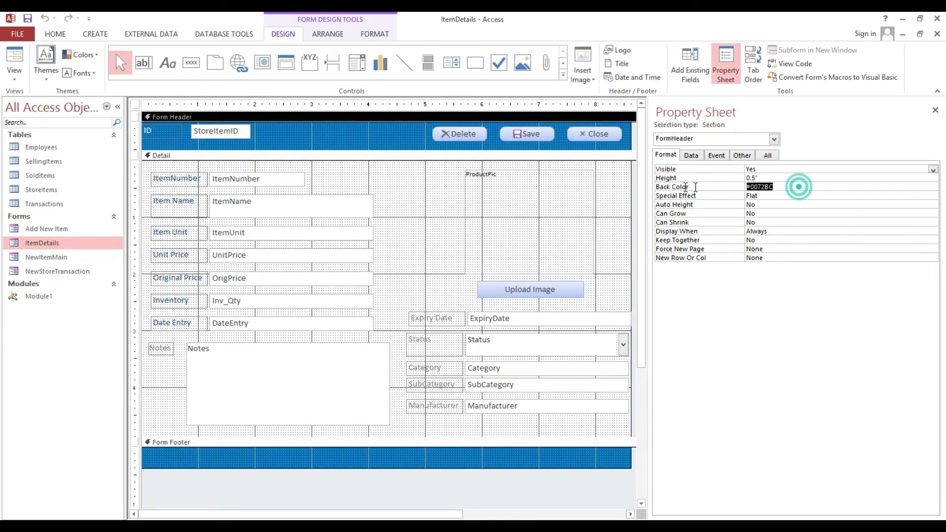
# Close ItemDetails and give the Navigation Form header a #0072BC back colour, 0.25 inches tall.
pyautogui.click(919, 33)
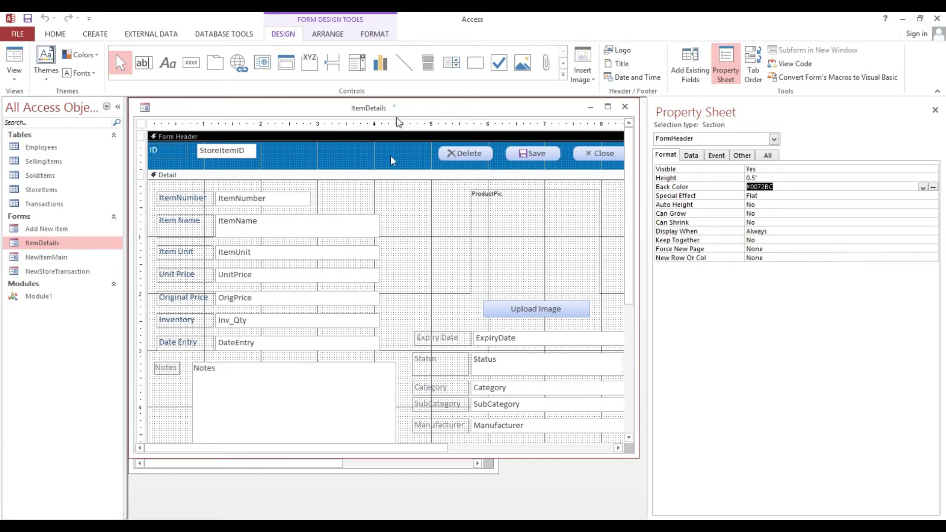
pyautogui.moveTo(398, 108); pyautogui.dragTo(390, 271)
pyautogui.click(612, 265)
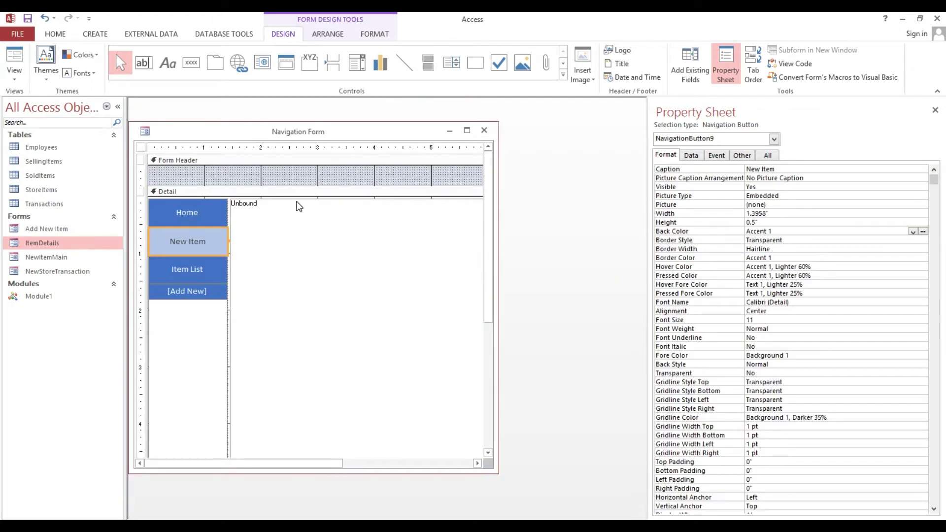
pyautogui.click(302, 184)
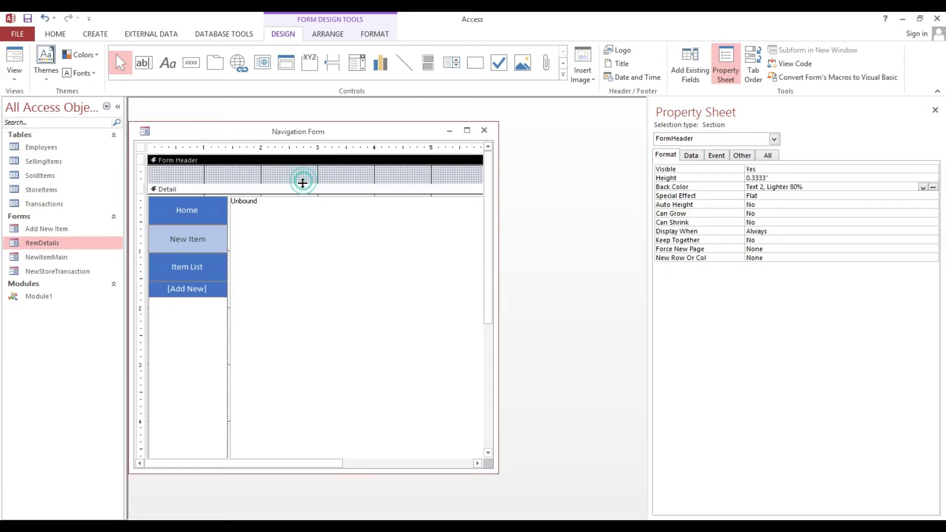
pyautogui.moveTo(303, 183); pyautogui.dragTo(301, 200)
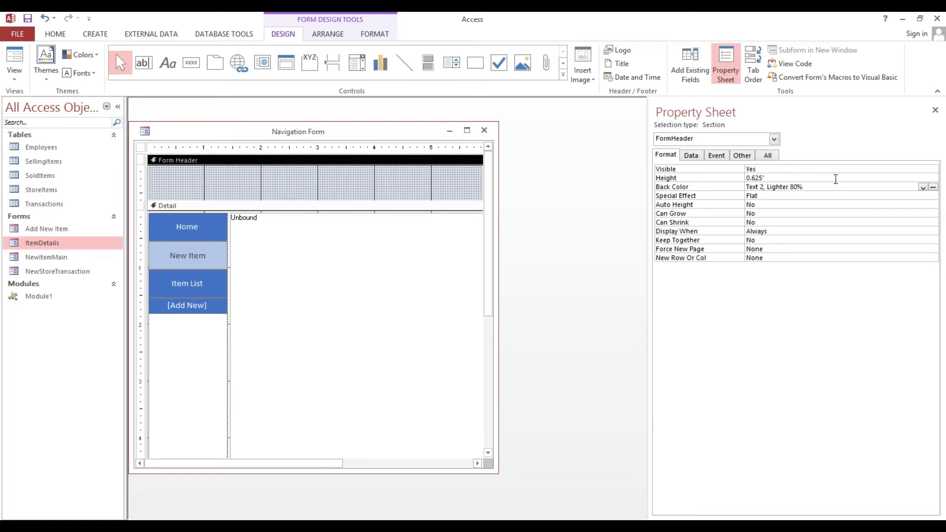
pyautogui.click(834, 186)
pyautogui.write('#0072BC')
pyautogui.press('Return')
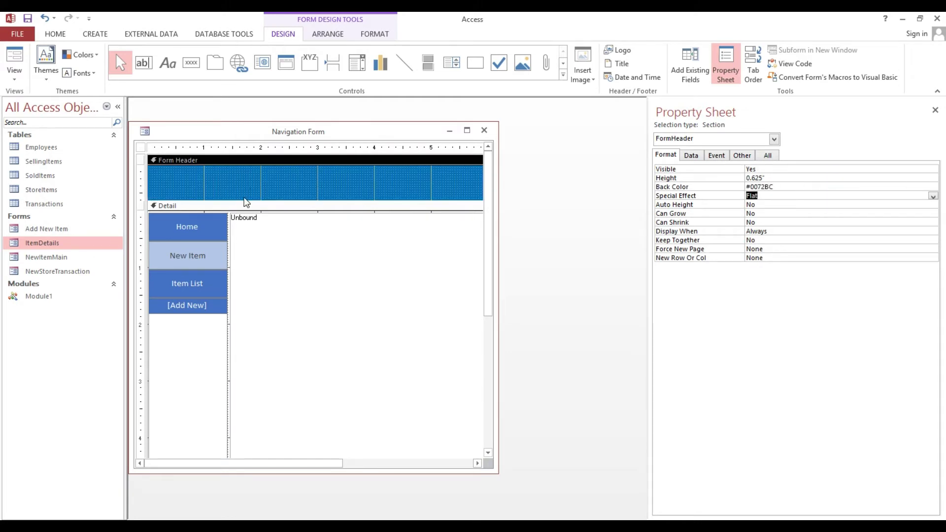
pyautogui.moveTo(246, 203); pyautogui.dragTo(243, 179)
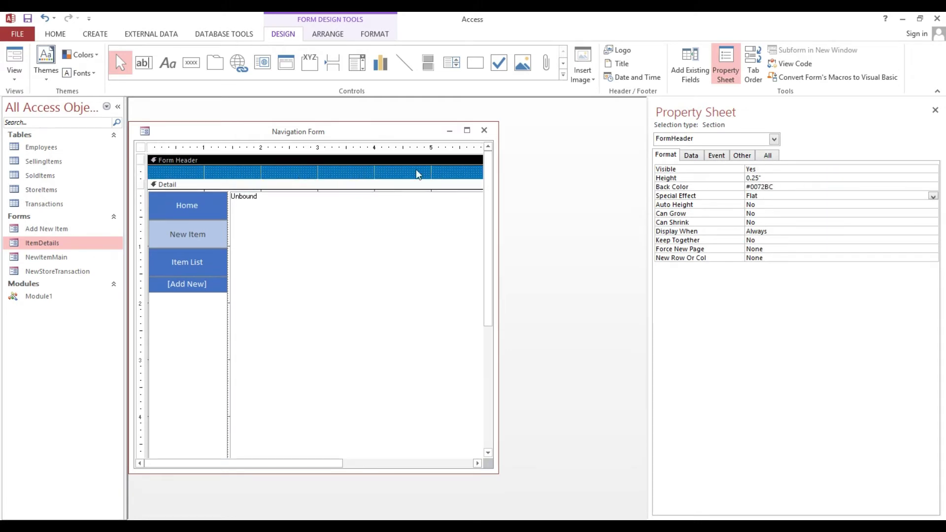
# Widen the form, colour the Detail section #0072BC, and view it in Form View.
pyautogui.click(467, 131)
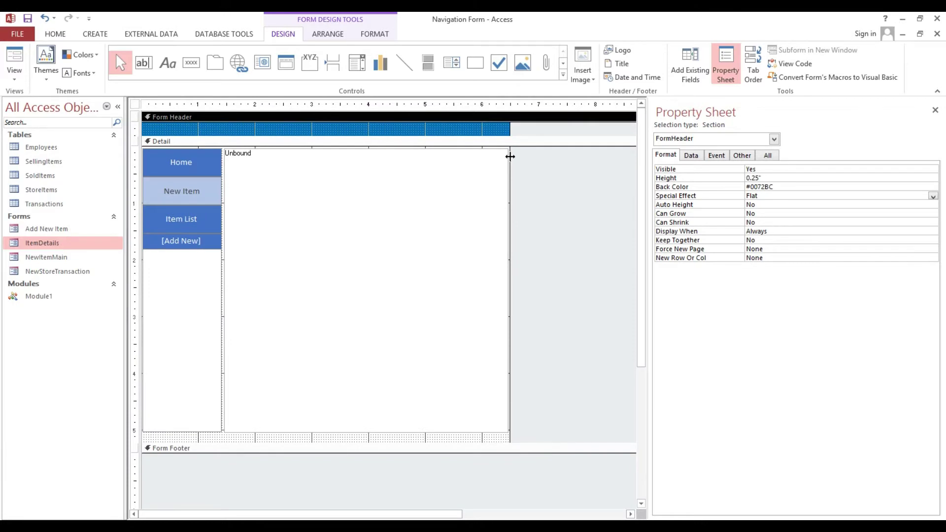
pyautogui.moveTo(510, 156); pyautogui.dragTo(513, 156)
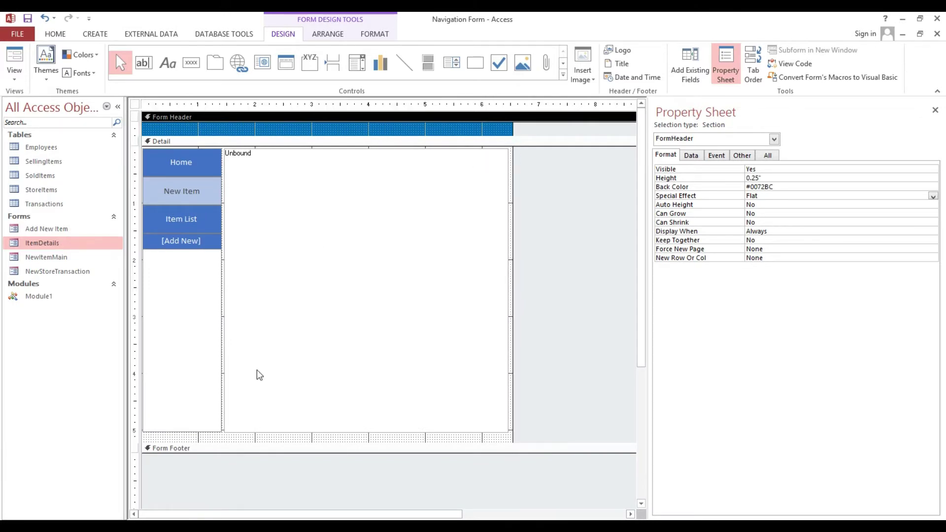
pyautogui.click(260, 434)
pyautogui.rightClick(260, 434)
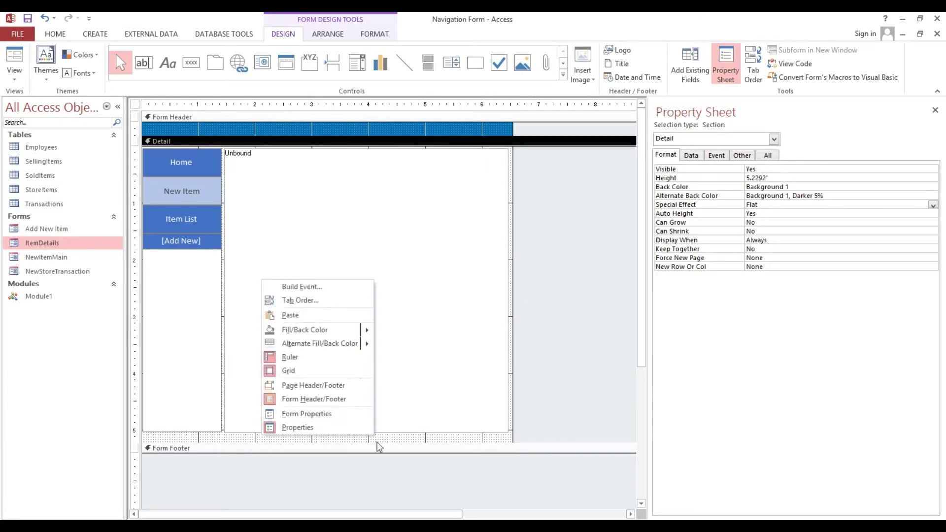
pyautogui.click(509, 241)
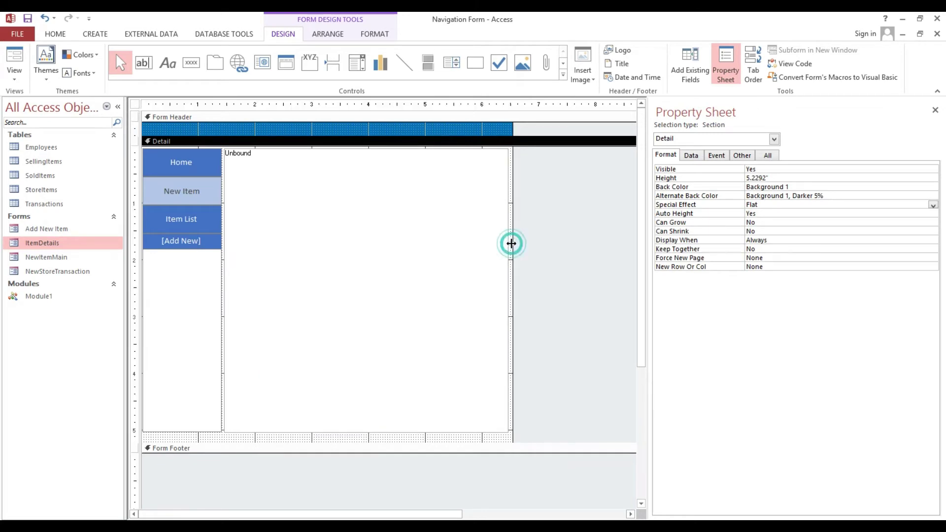
pyautogui.moveTo(513, 231); pyautogui.dragTo(526, 229)
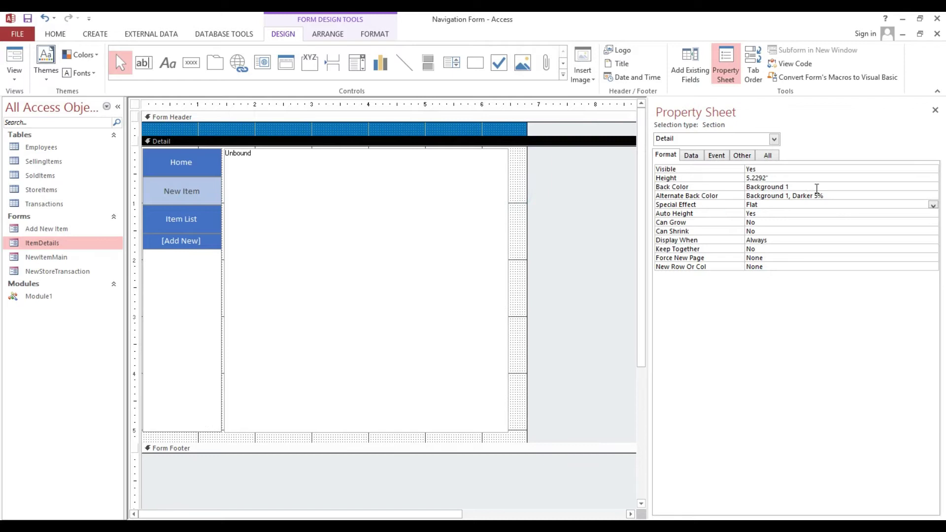
pyautogui.click(815, 186)
pyautogui.write('#0072BC')
pyautogui.press('Return')
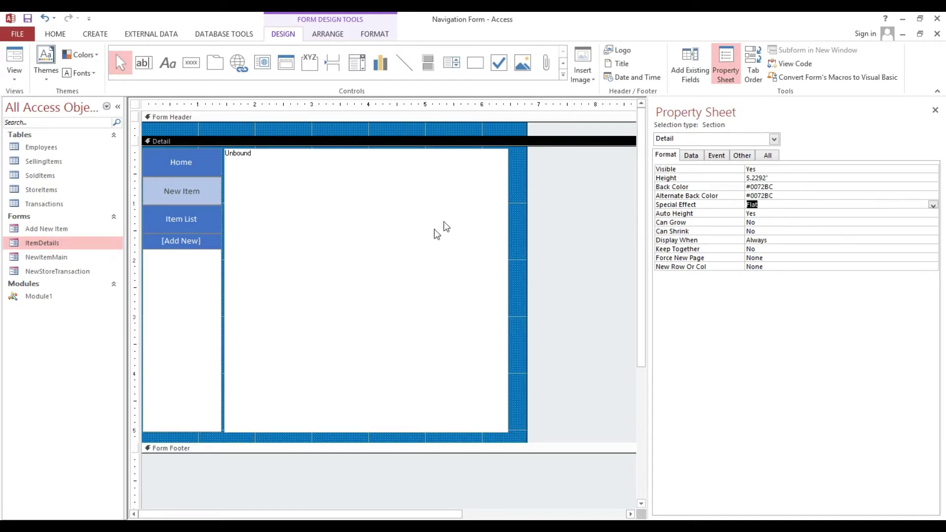
pyautogui.click(405, 251)
pyautogui.click(16, 55)
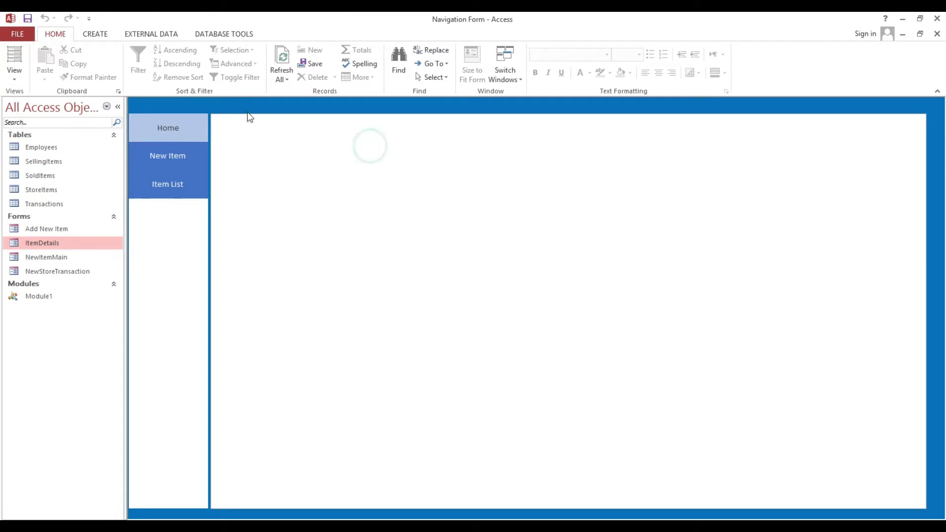
# In Design View, enlarge the header and add a label reading 'Mini Store Database Main Form'.
pyautogui.rightClick(203, 105)
pyautogui.click(212, 142)
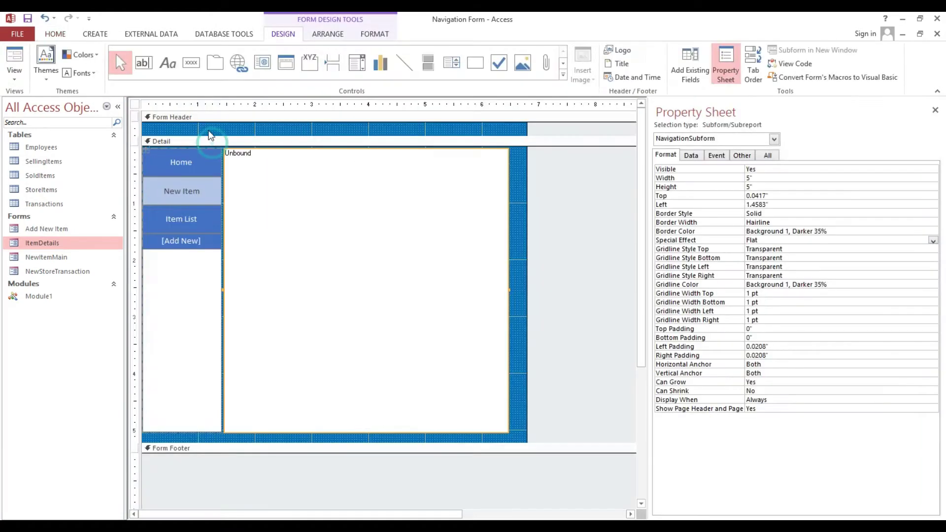
pyautogui.moveTo(209, 143); pyautogui.dragTo(209, 158)
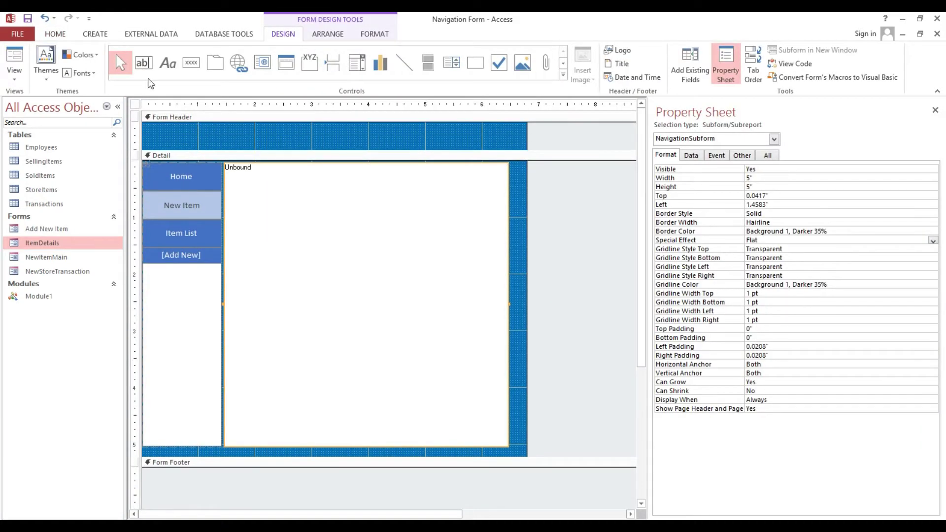
pyautogui.click(167, 63)
pyautogui.moveTo(155, 125); pyautogui.dragTo(269, 145)
pyautogui.write('M')
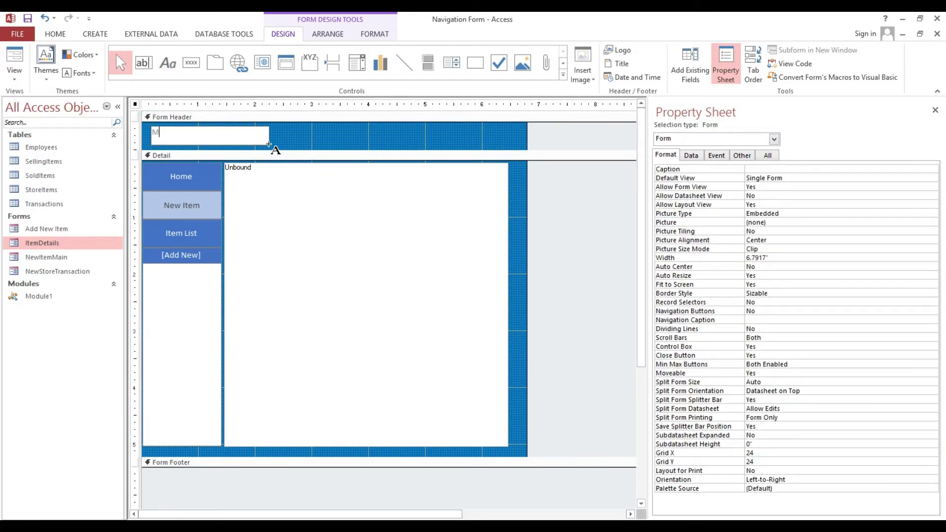
pyautogui.write('ini Store Database Main ')
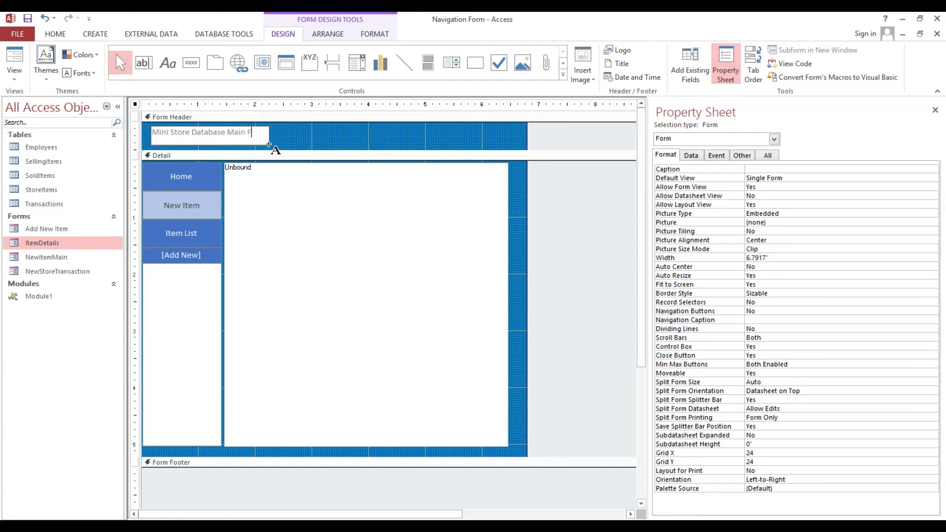
pyautogui.write('Form')
pyautogui.click(305, 141)
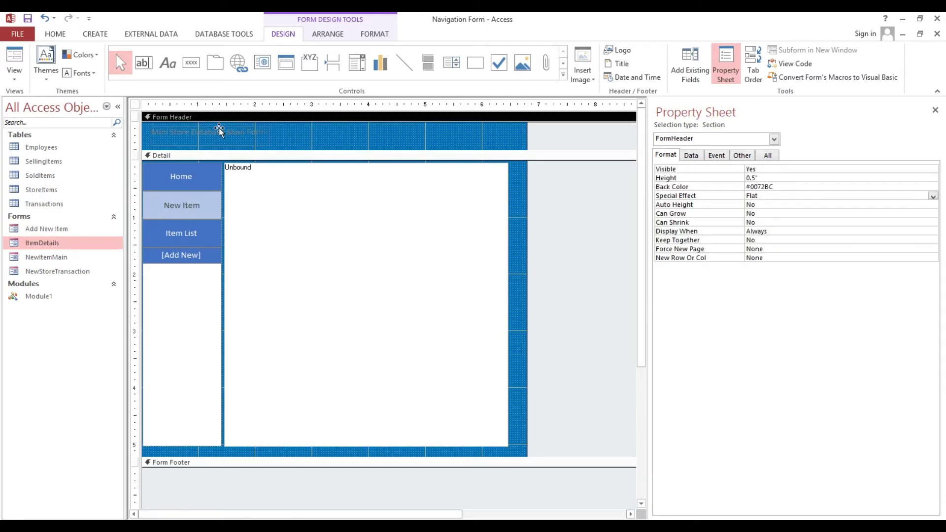
# Make the title label white and size 18, widened and placed at the header's top-left.
pyautogui.click(224, 130)
pyautogui.click(57, 32)
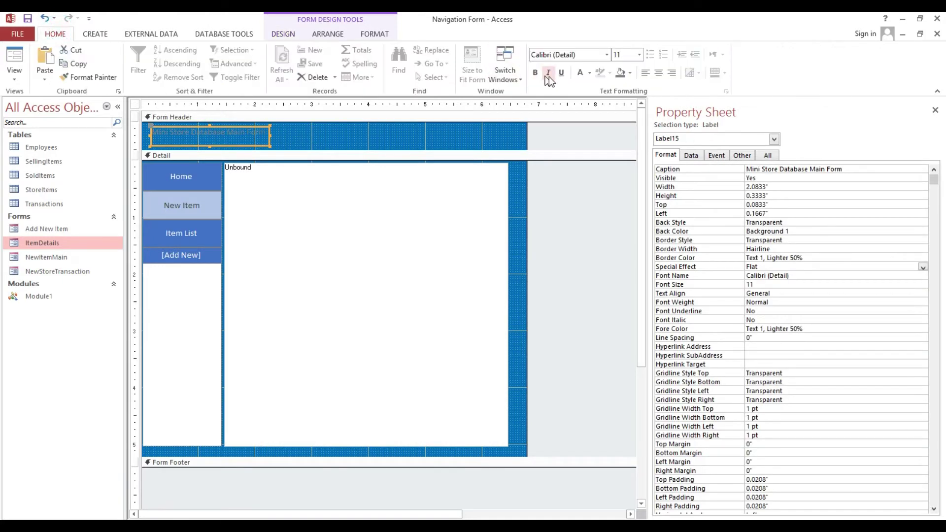
pyautogui.click(579, 75)
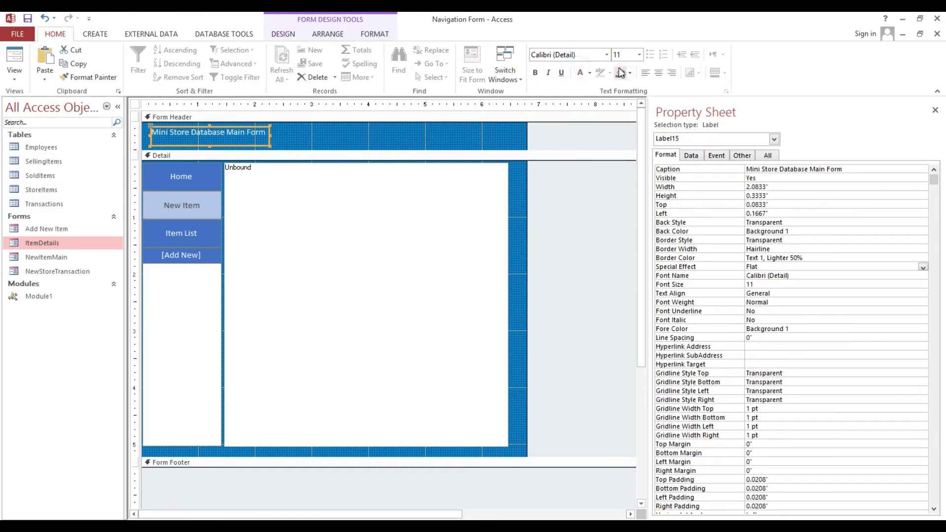
pyautogui.click(638, 54)
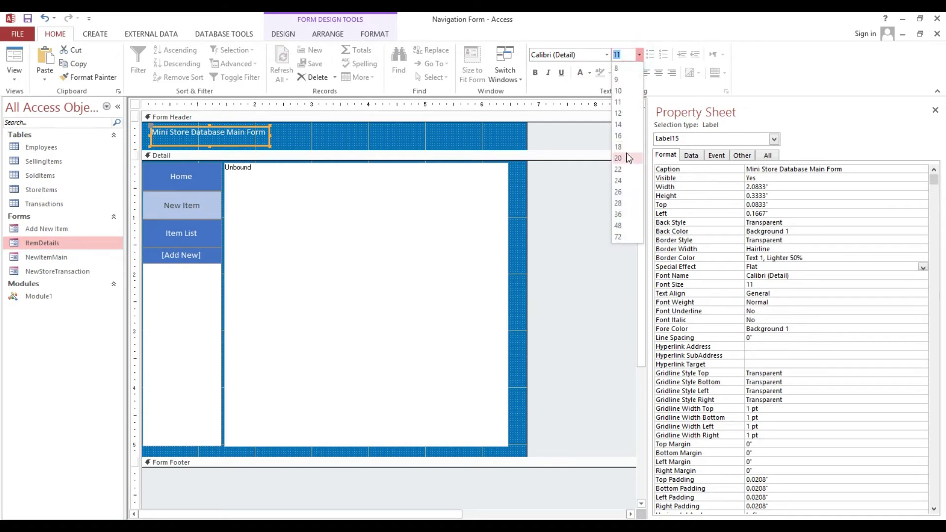
pyautogui.click(626, 156)
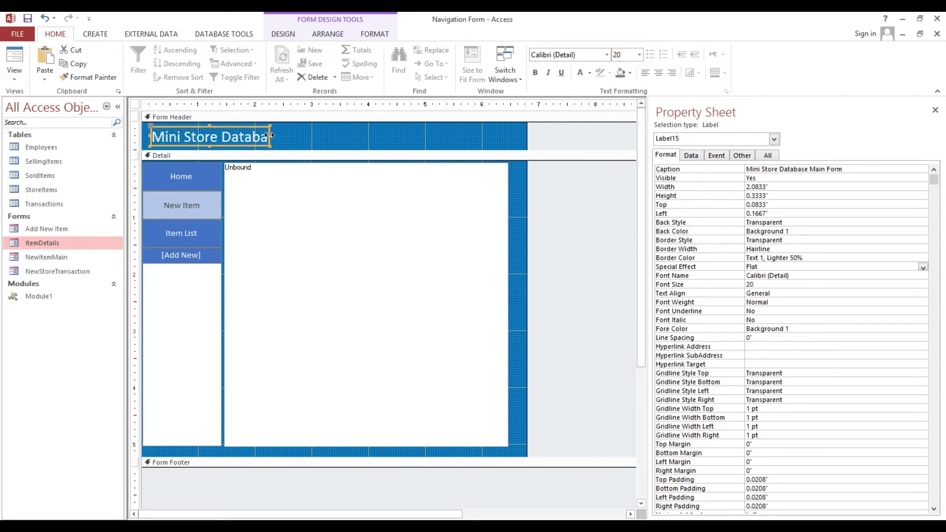
pyautogui.moveTo(270, 135); pyautogui.dragTo(386, 135)
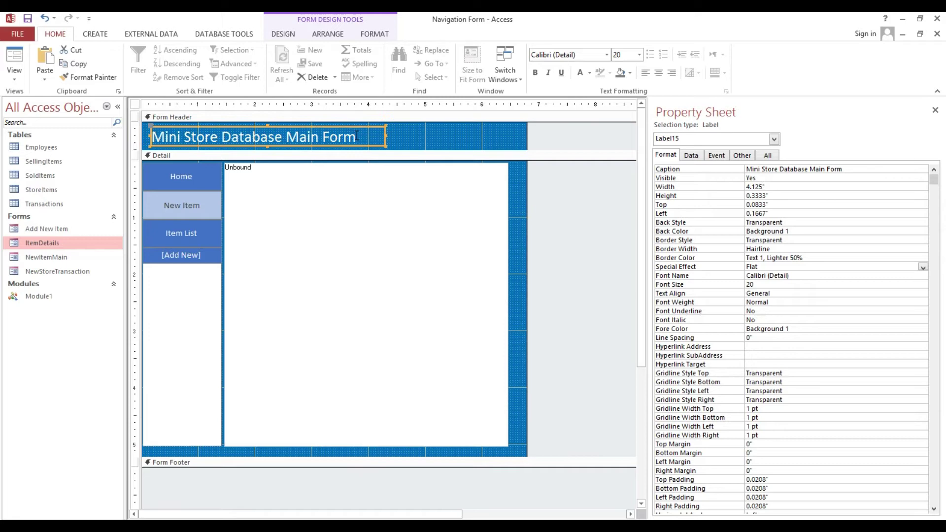
pyautogui.click(356, 134)
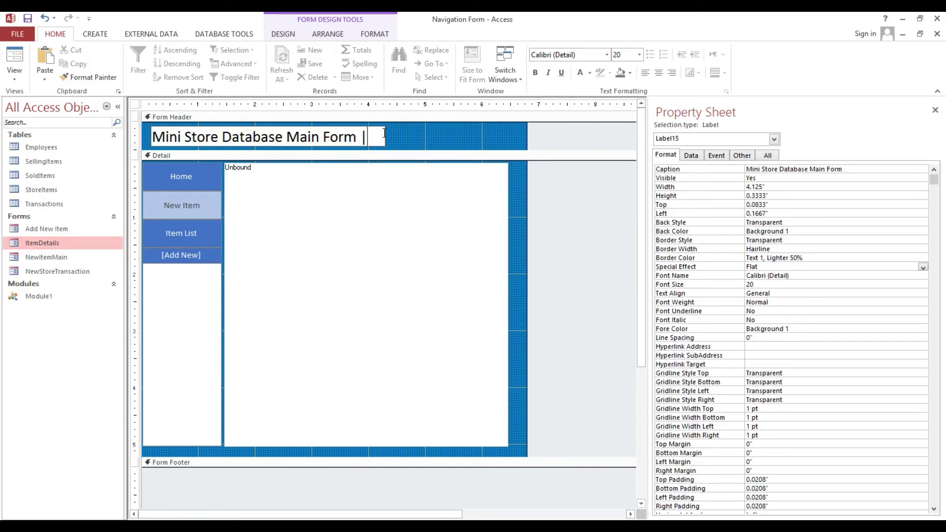
pyautogui.click(431, 137)
pyautogui.click(375, 132)
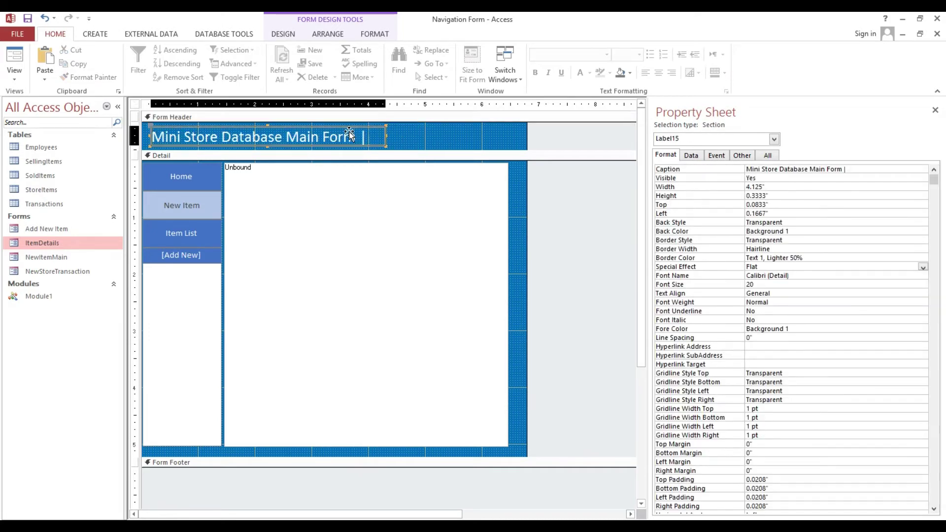
pyautogui.moveTo(343, 131); pyautogui.dragTo(336, 129)
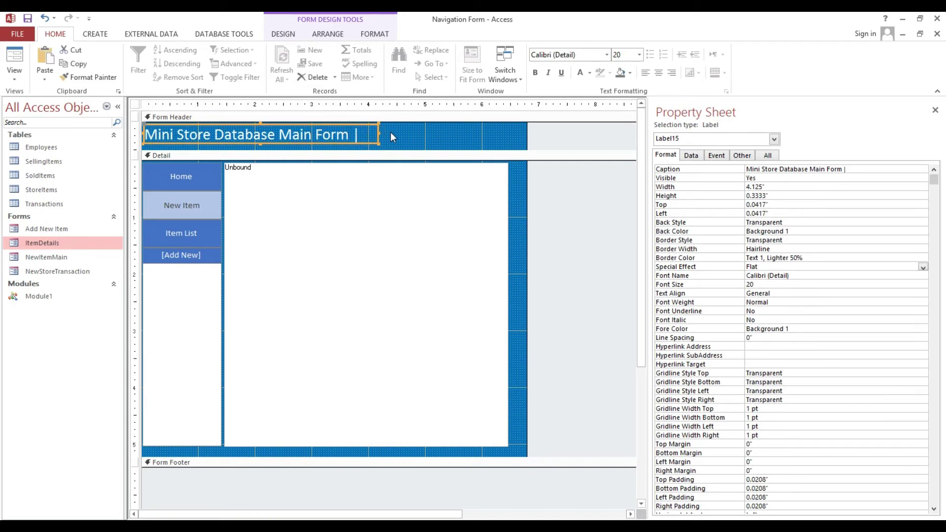
pyautogui.click(639, 55)
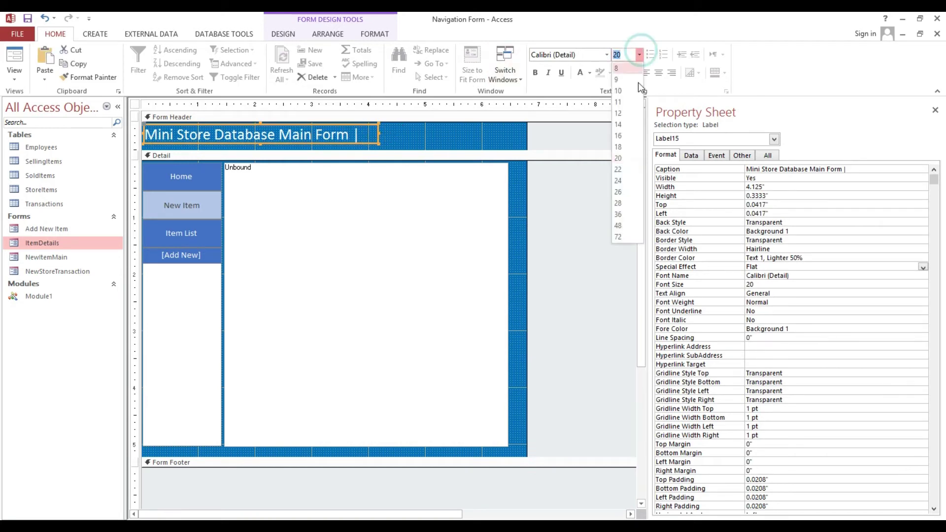
pyautogui.click(617, 146)
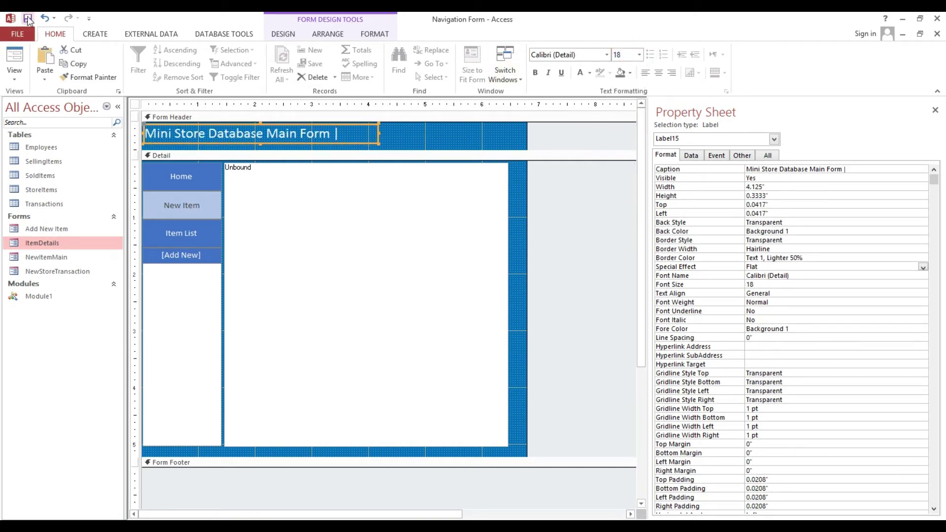
# Save the navigation form as MainForm and display it in Form View.
pyautogui.click(27, 18)
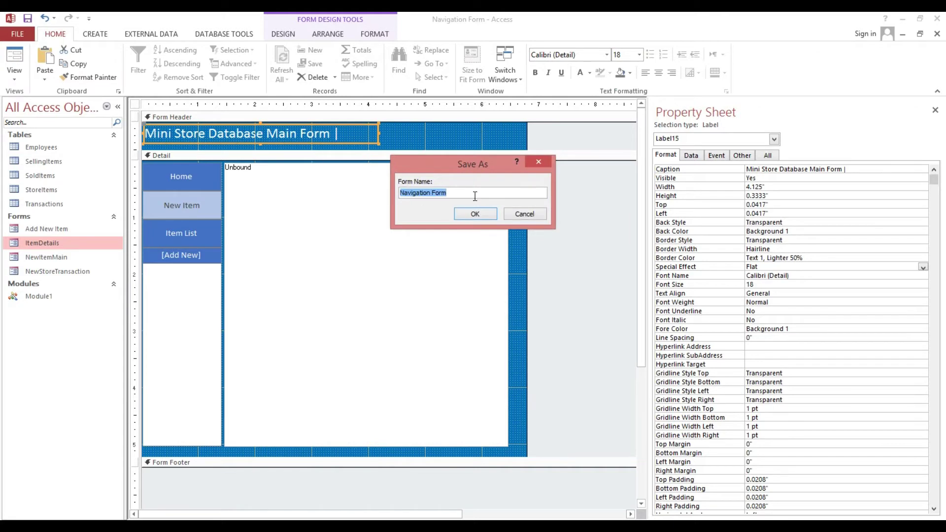
pyautogui.write('MainForm')
pyautogui.click(475, 214)
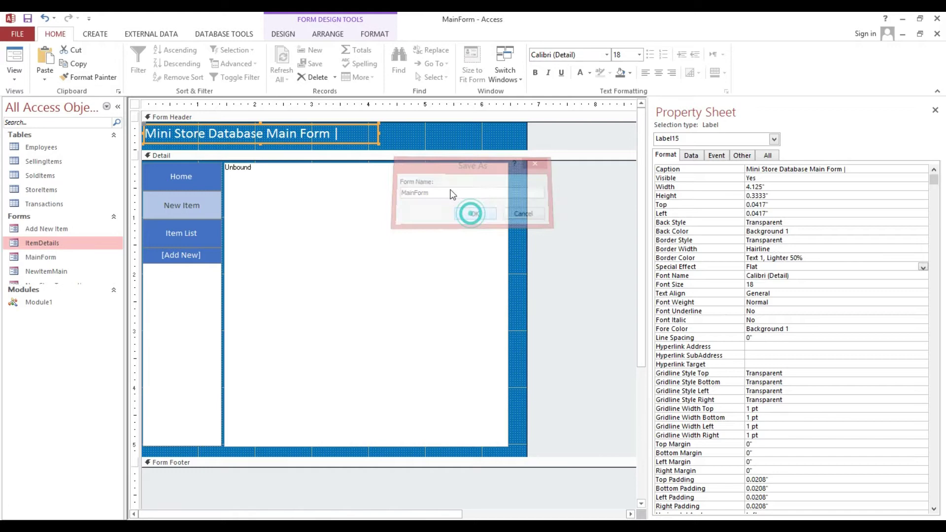
pyautogui.click(135, 107)
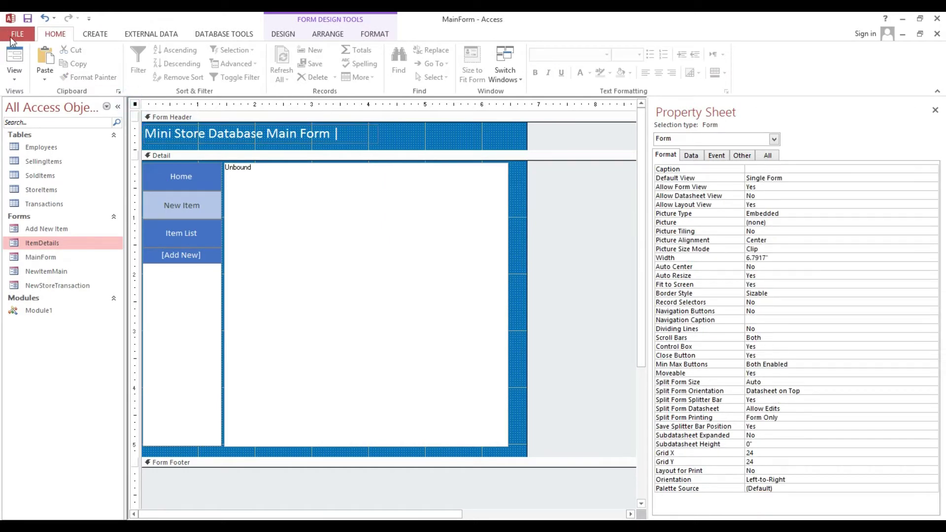
pyautogui.click(14, 61)
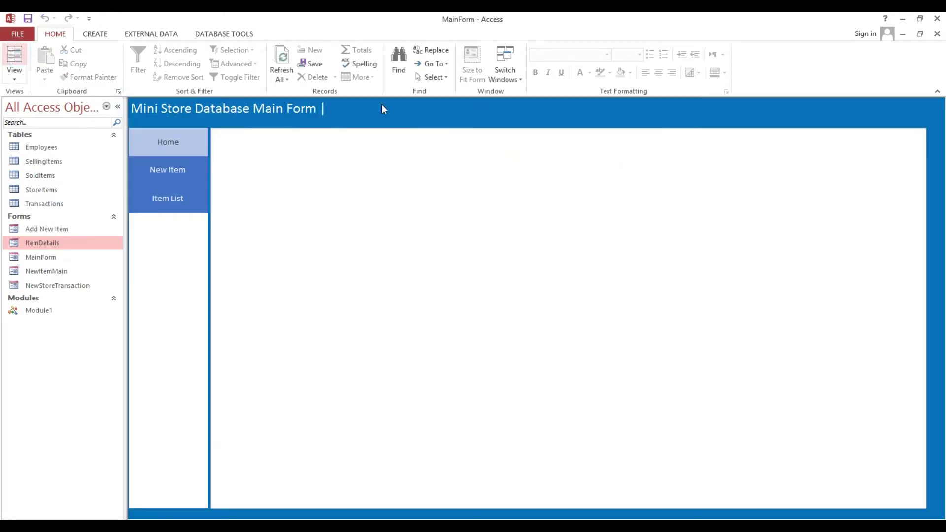
# Collapse the ribbon and try the New Item and Item List tabs.
pyautogui.rightClick(11, 34)
pyautogui.click(34, 84)
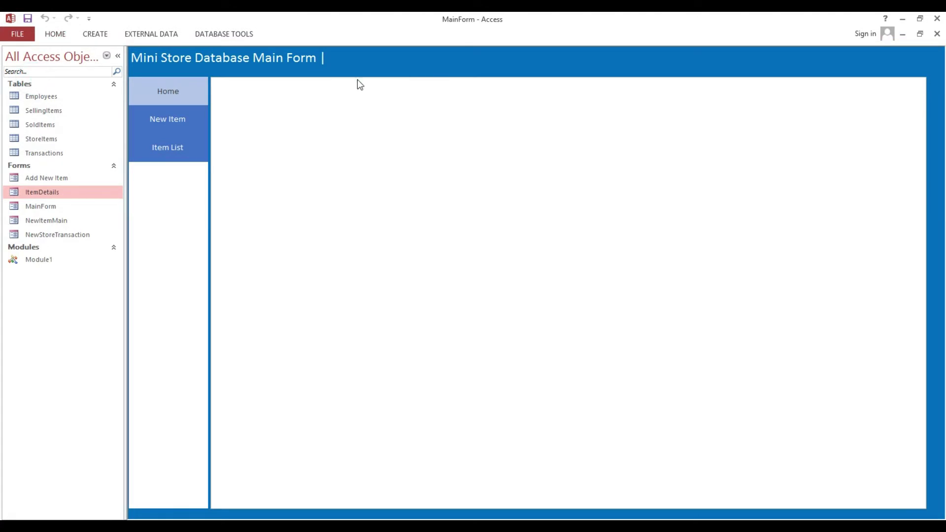
pyautogui.click(161, 119)
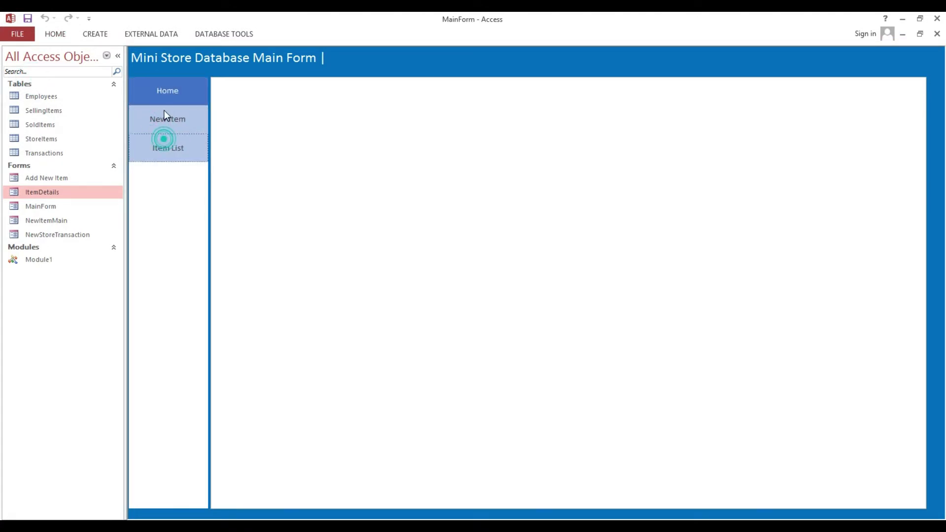
pyautogui.click(165, 143)
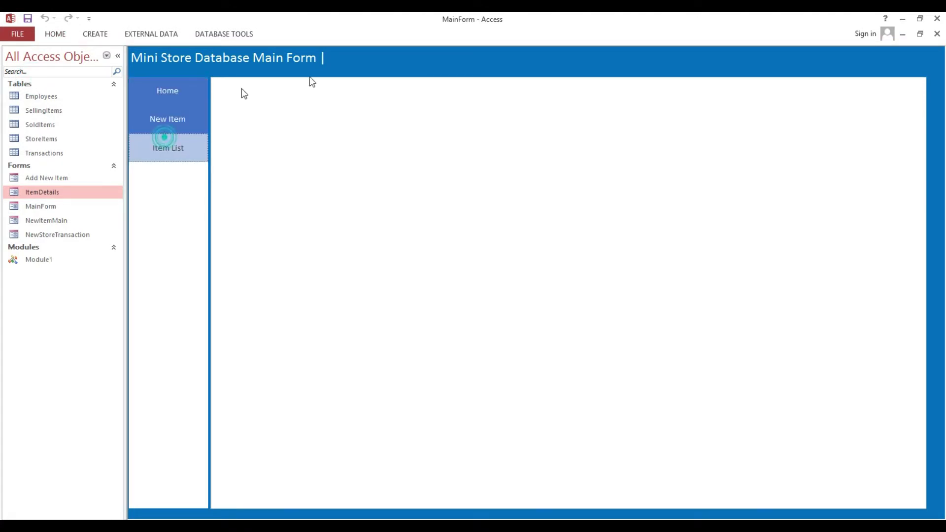
# Return MainForm to Design view, enlarge its header, and locate the NewItemMain form in the object list.
pyautogui.rightClick(203, 57)
pyautogui.click(224, 91)
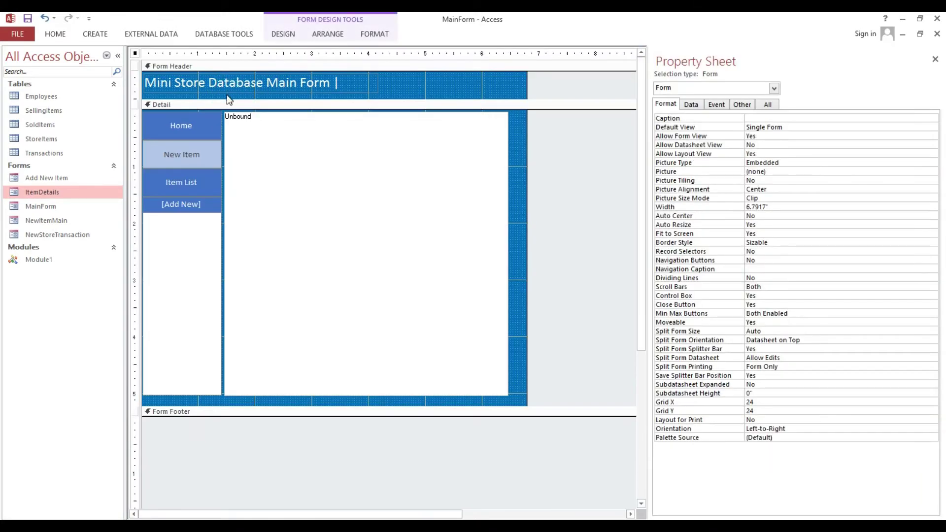
pyautogui.moveTo(229, 103); pyautogui.dragTo(231, 115)
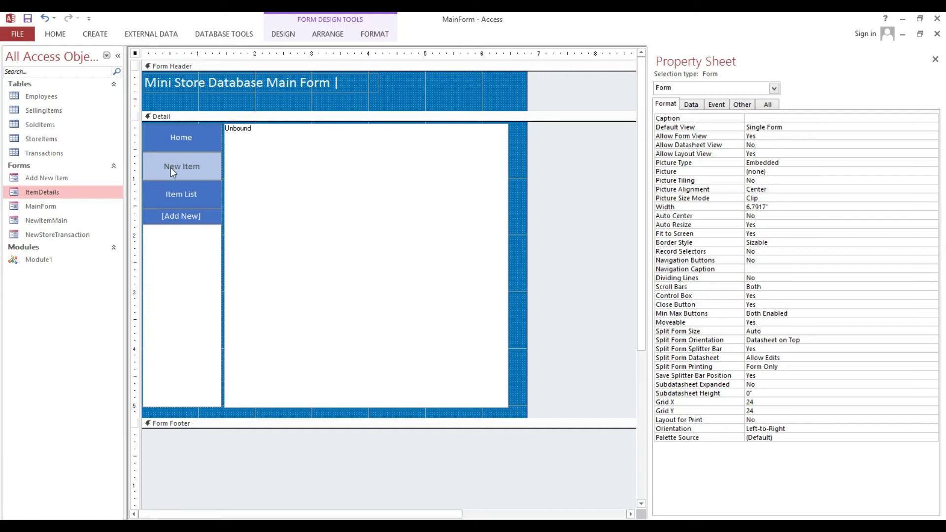
pyautogui.click(173, 169)
pyautogui.click(56, 193)
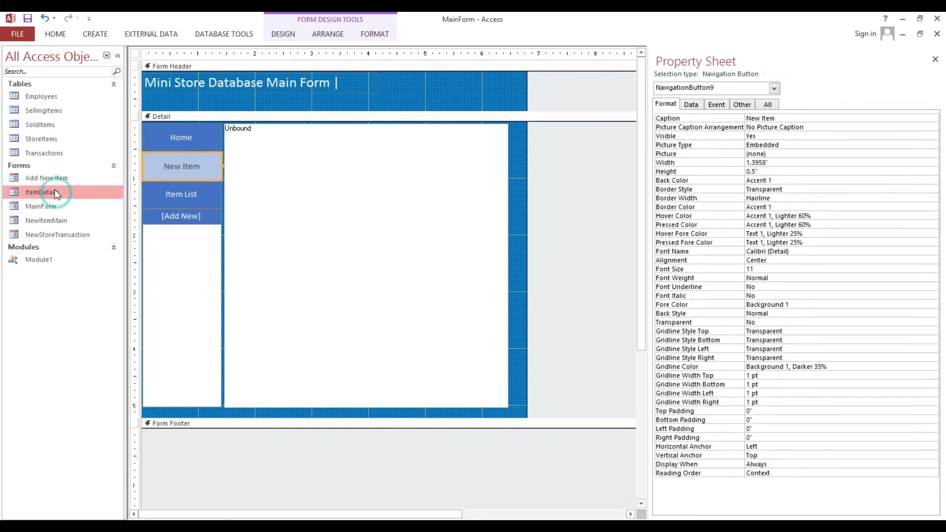
pyautogui.click(61, 222)
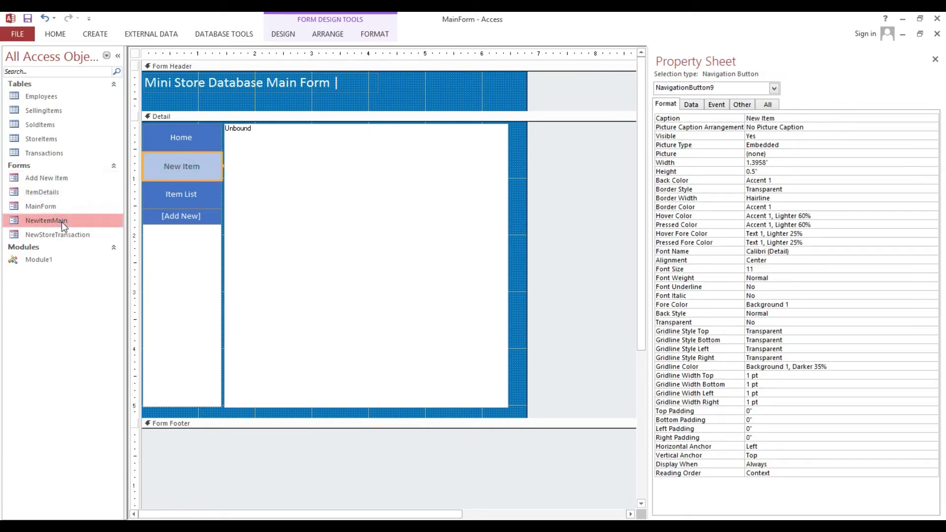
pyautogui.click(61, 222)
pyautogui.moveTo(80, 222); pyautogui.dragTo(26, 226)
pyautogui.press('Return')
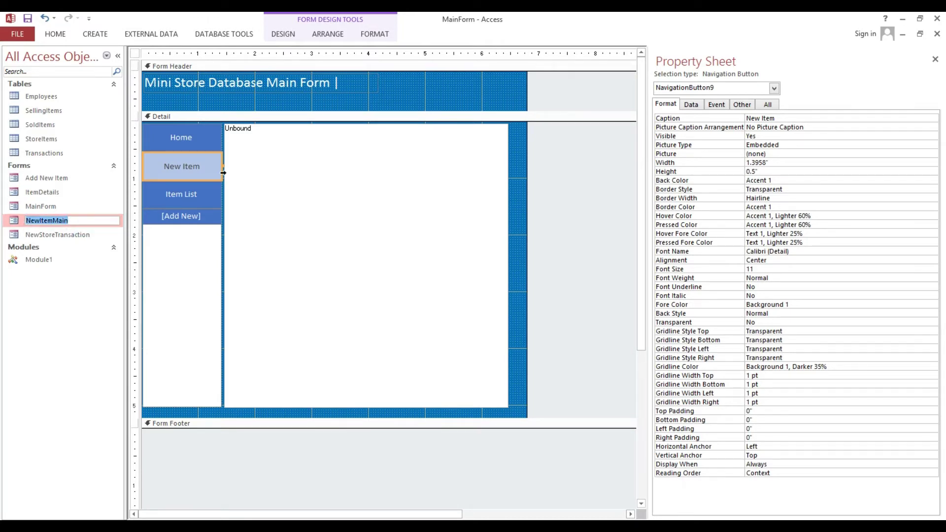
# Set the New Item button's Navigation Target Name to NewItemMain.
pyautogui.click(247, 129)
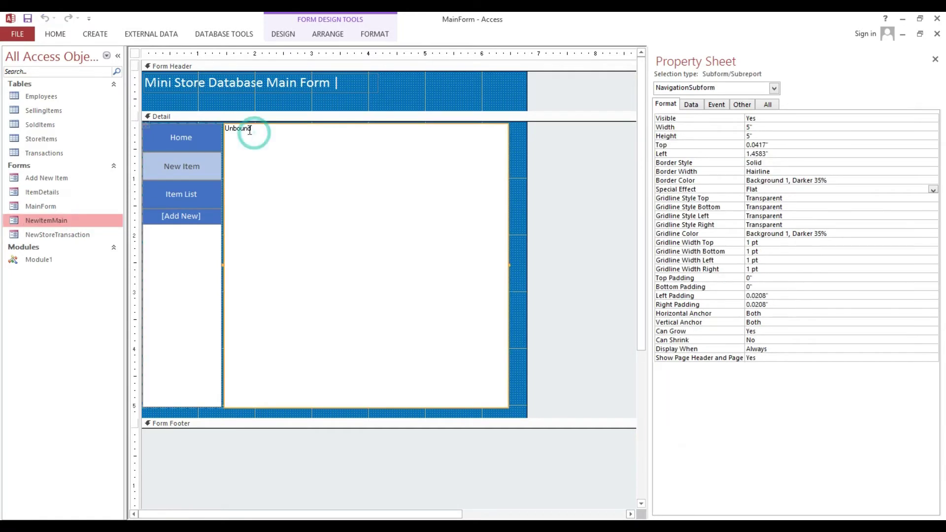
pyautogui.click(190, 160)
pyautogui.click(180, 158)
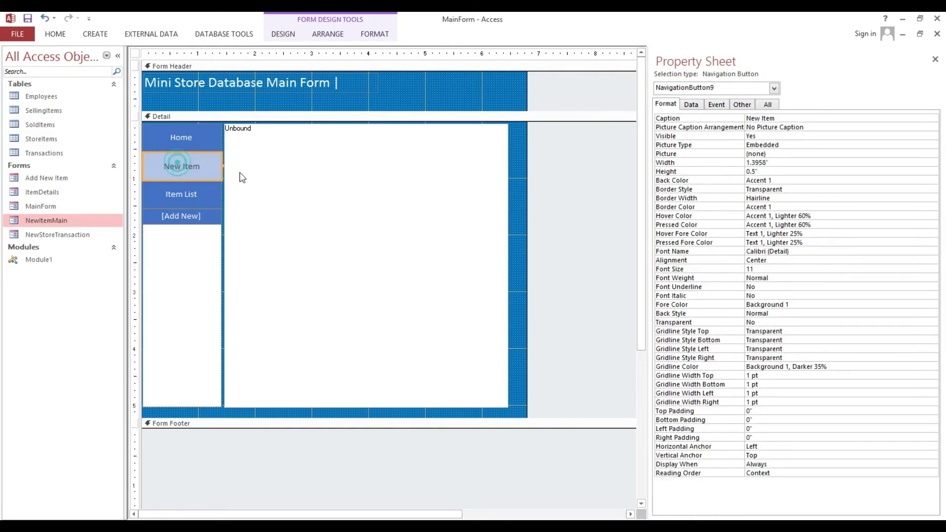
pyautogui.click(692, 105)
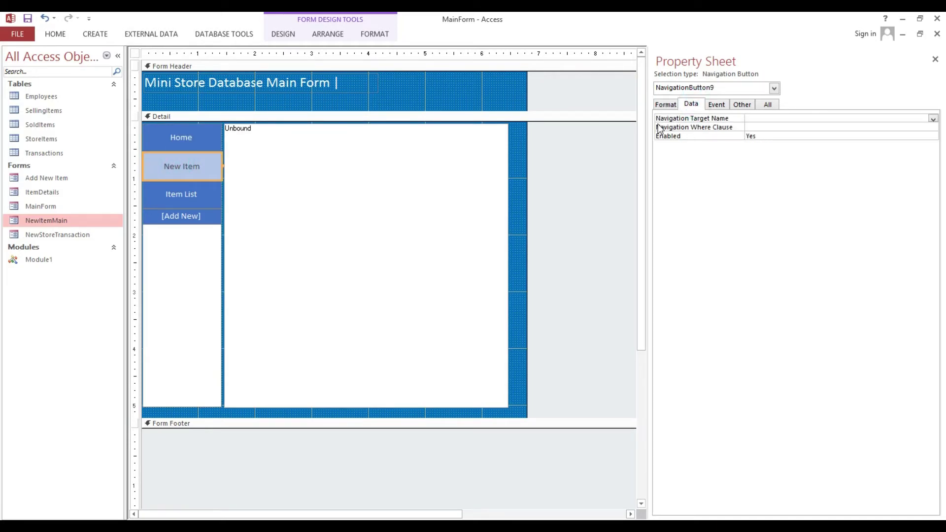
pyautogui.click(932, 120)
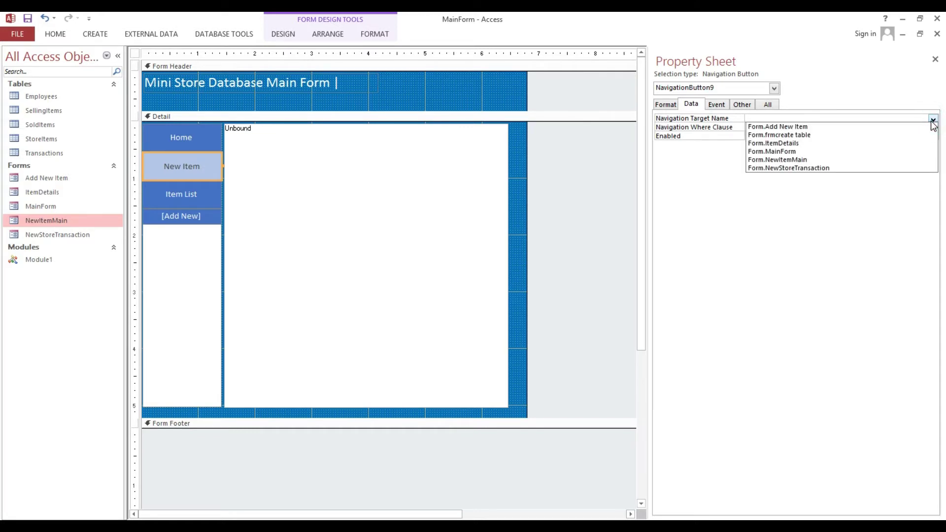
pyautogui.click(780, 160)
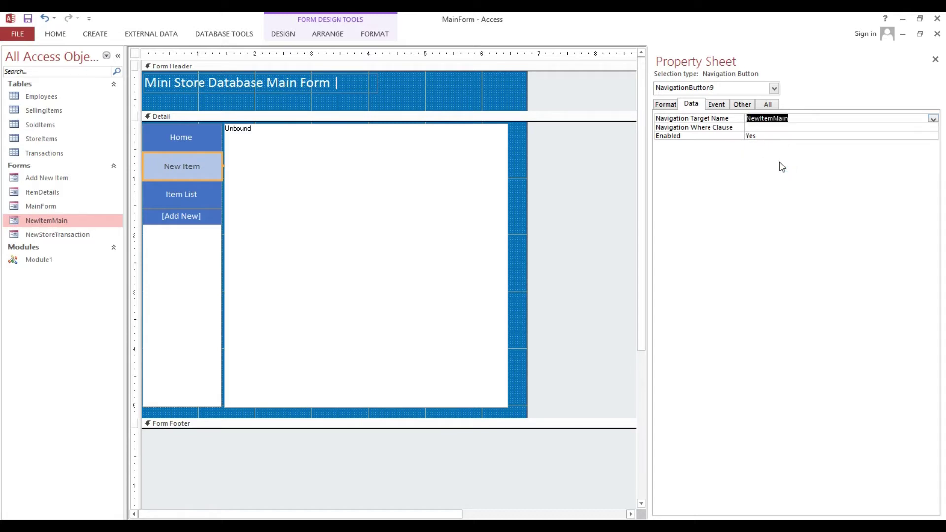
# Preview the Home and New Item tabs, then switch MainForm to Form view.
pyautogui.click(180, 136)
pyautogui.click(177, 157)
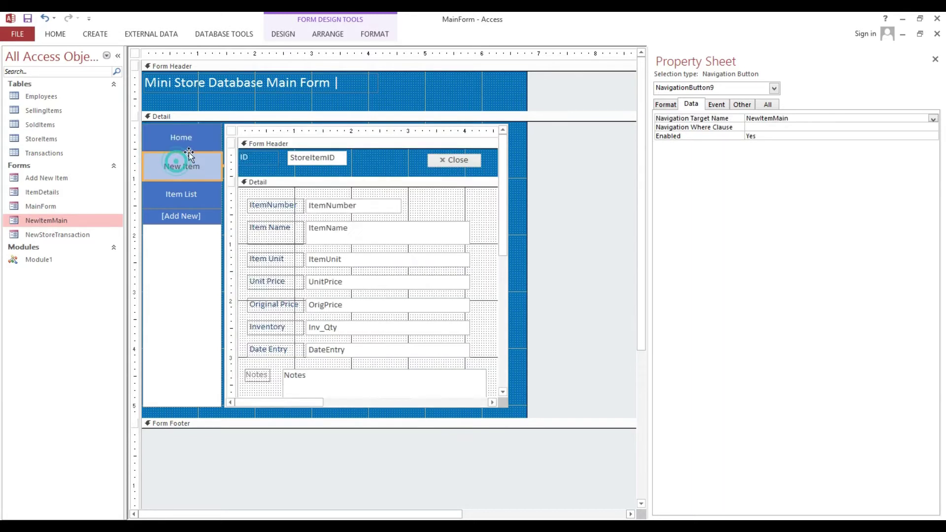
pyautogui.click(47, 34)
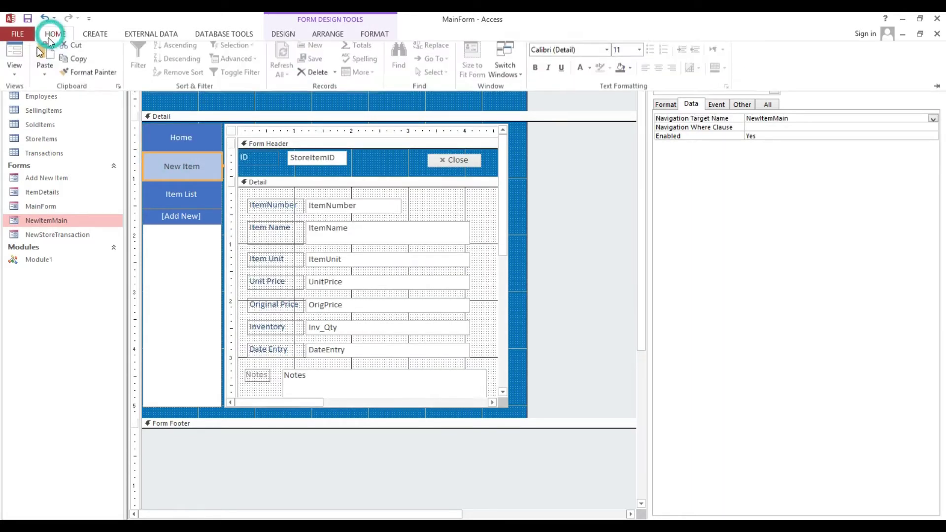
pyautogui.click(14, 51)
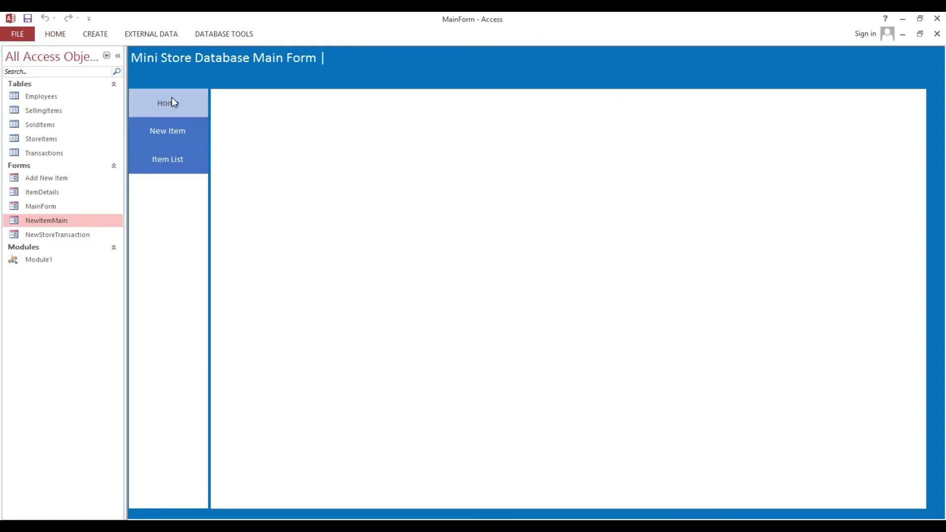
# Test the New Item tab in Form view to confirm it loads the item entry form.
pyautogui.click(172, 130)
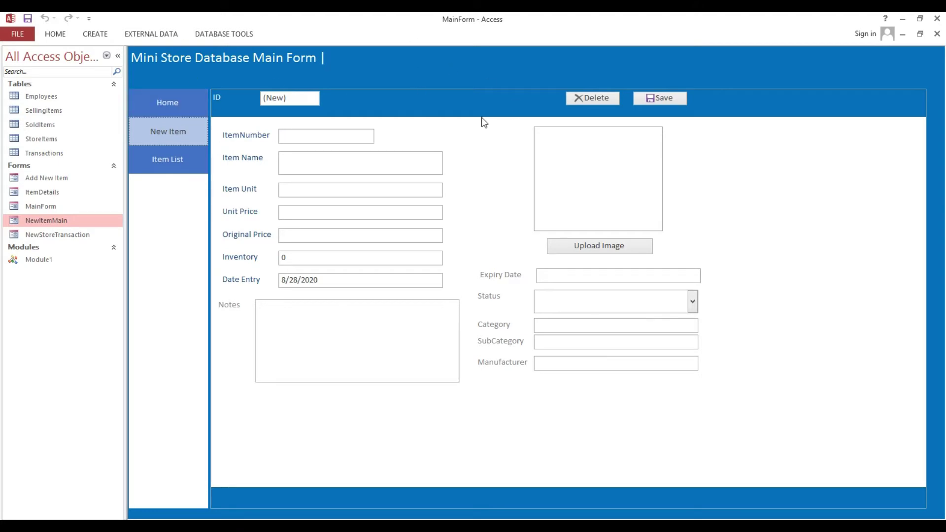
pyautogui.click(56, 37)
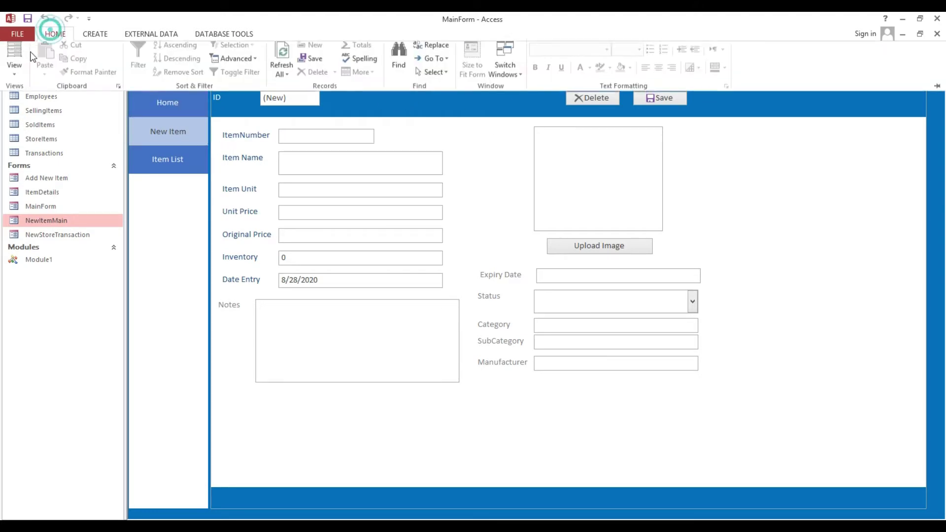
pyautogui.click(163, 99)
# Return MainForm to Design view and select the Home navigation button.
pyautogui.rightClick(150, 63)
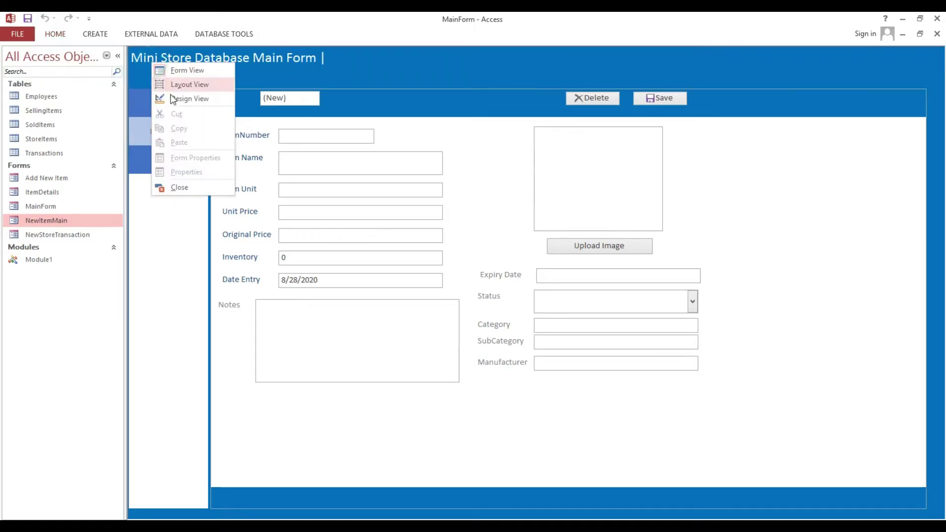
pyautogui.click(170, 97)
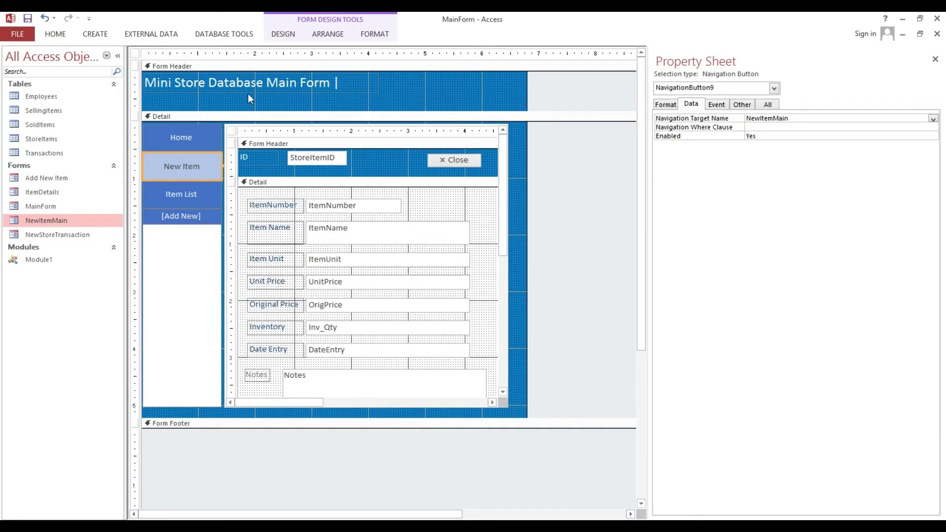
pyautogui.click(190, 136)
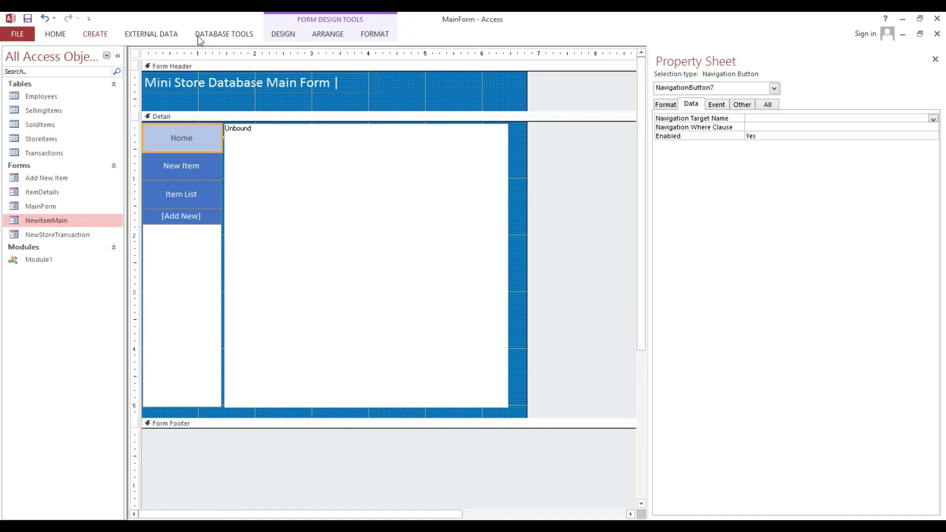
# Create a new blank form in Design view and enlarge its Detail area.
pyautogui.click(283, 36)
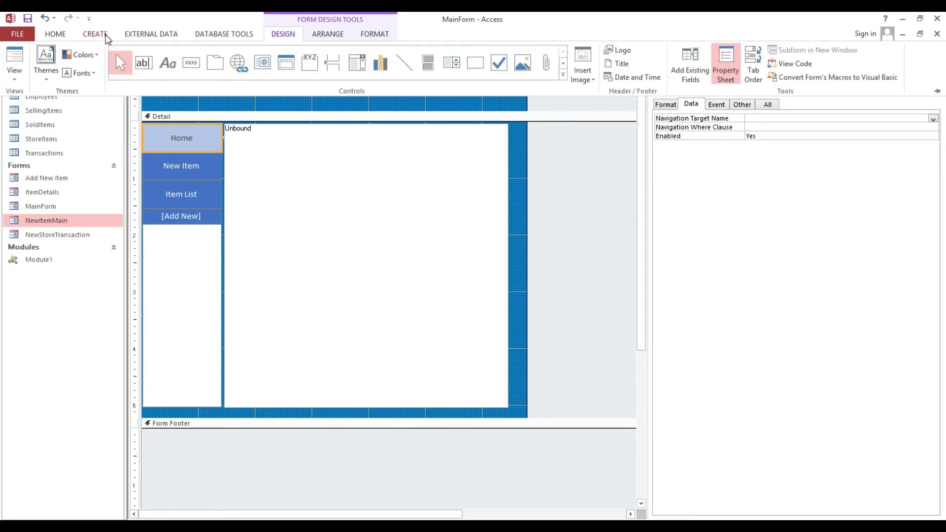
pyautogui.click(106, 35)
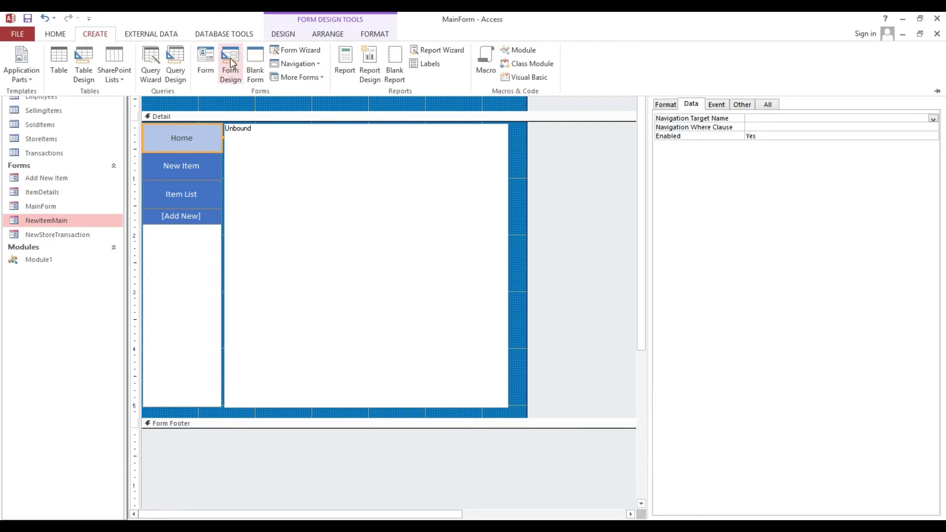
pyautogui.click(254, 63)
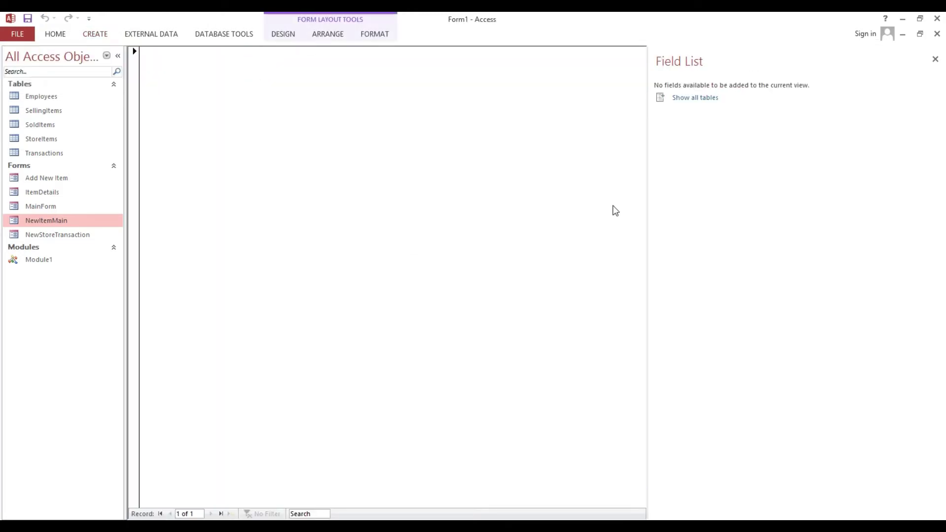
pyautogui.moveTo(647, 189); pyautogui.dragTo(874, 187)
pyautogui.rightClick(449, 105)
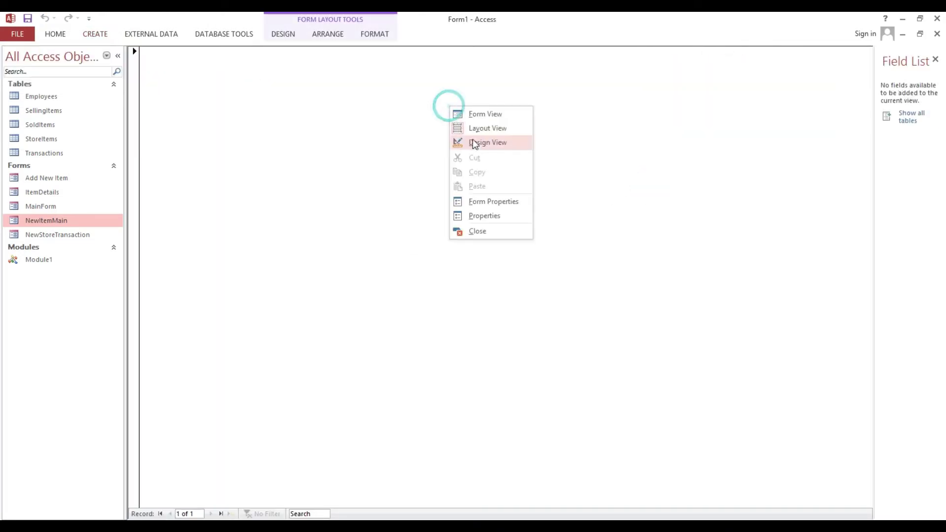
pyautogui.click(473, 142)
pyautogui.moveTo(491, 362); pyautogui.dragTo(648, 461)
pyautogui.moveTo(874, 288); pyautogui.dragTo(625, 279)
pyautogui.click(214, 100)
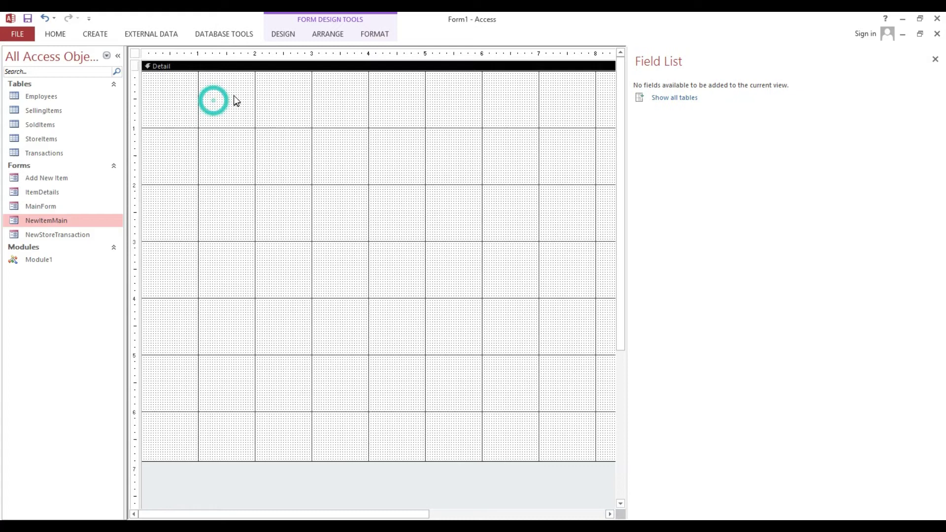
# Save the new form as MainImages.
pyautogui.hotkey('ctrl', 's')
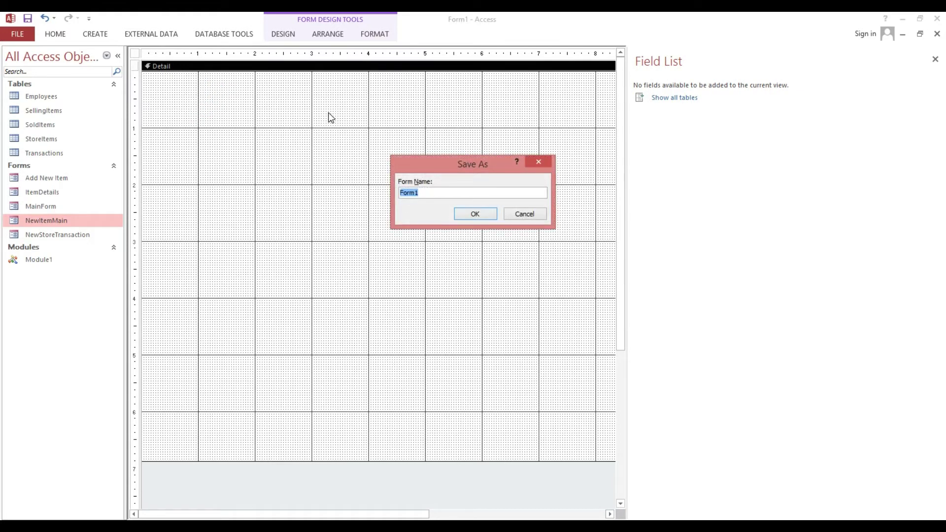
pyautogui.write('MainImages')
pyautogui.doubleClick(447, 196)
pyautogui.click(467, 216)
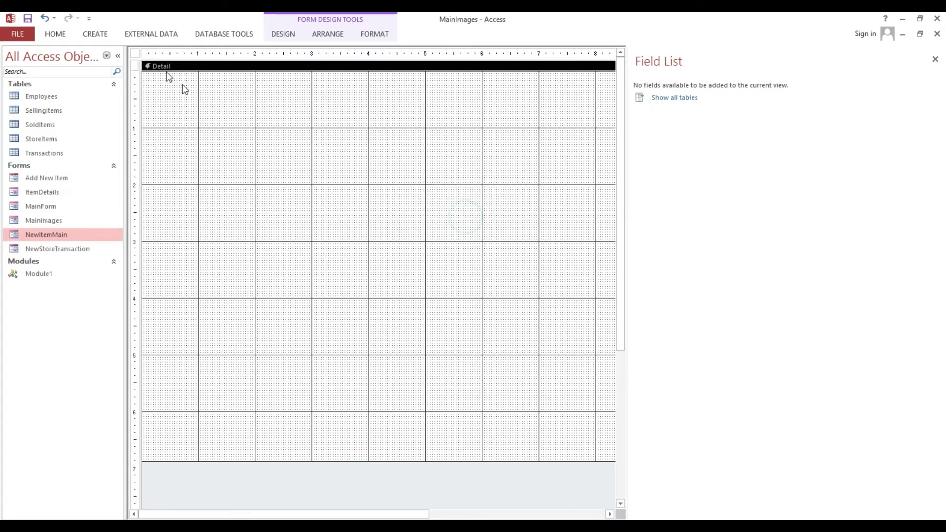
# Narrow the property sheet and make the MainImages form slightly wider.
pyautogui.doubleClick(135, 53)
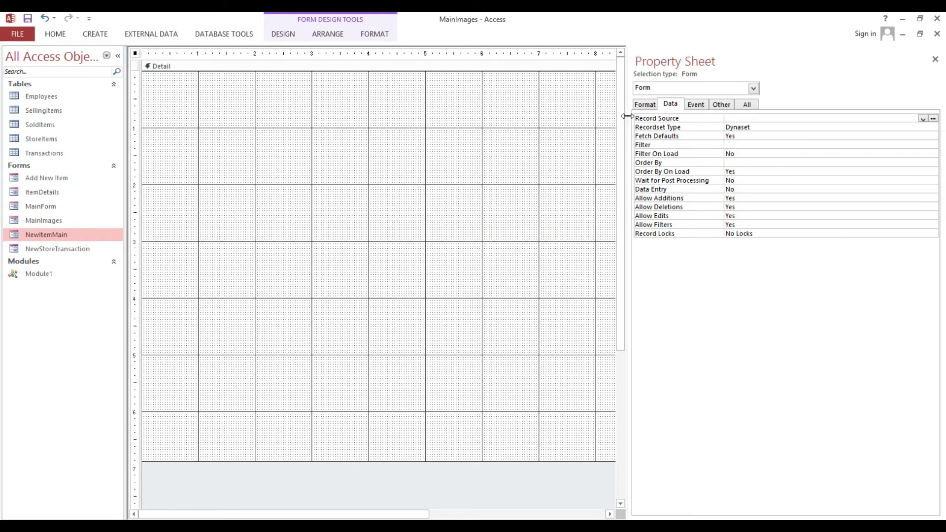
pyautogui.moveTo(626, 116); pyautogui.dragTo(764, 118)
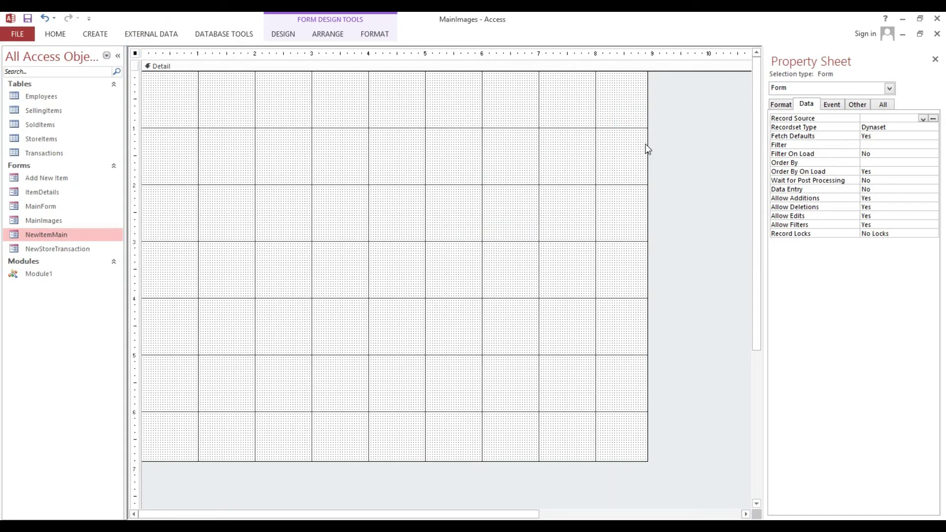
pyautogui.moveTo(647, 144); pyautogui.dragTo(653, 143)
pyautogui.click(507, 146)
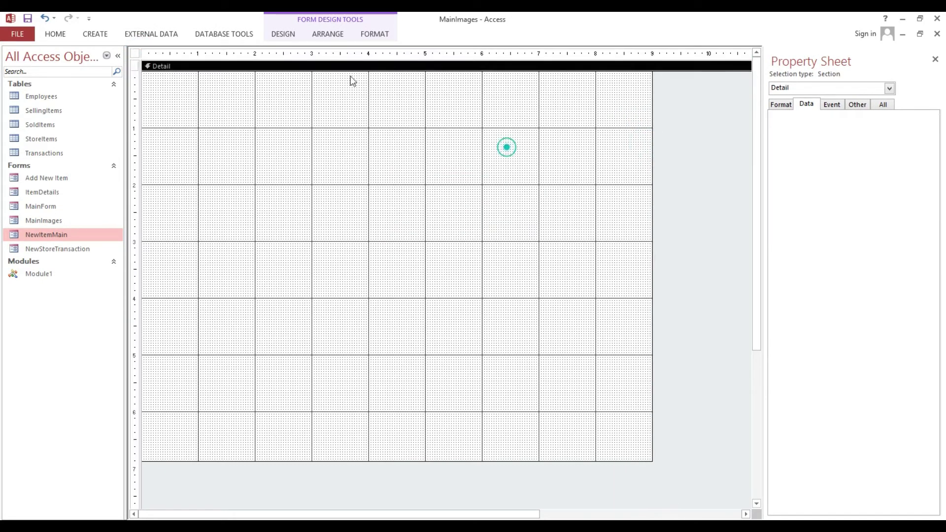
# Draw an image control across the Detail area showing the Desktop's 'How to create database system ThumNail Main' picture.
pyautogui.click(281, 35)
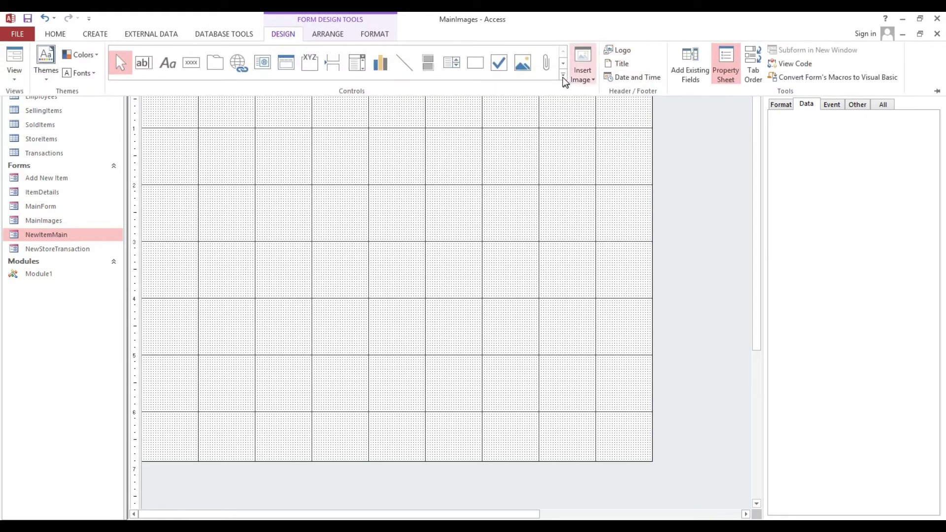
pyautogui.click(564, 76)
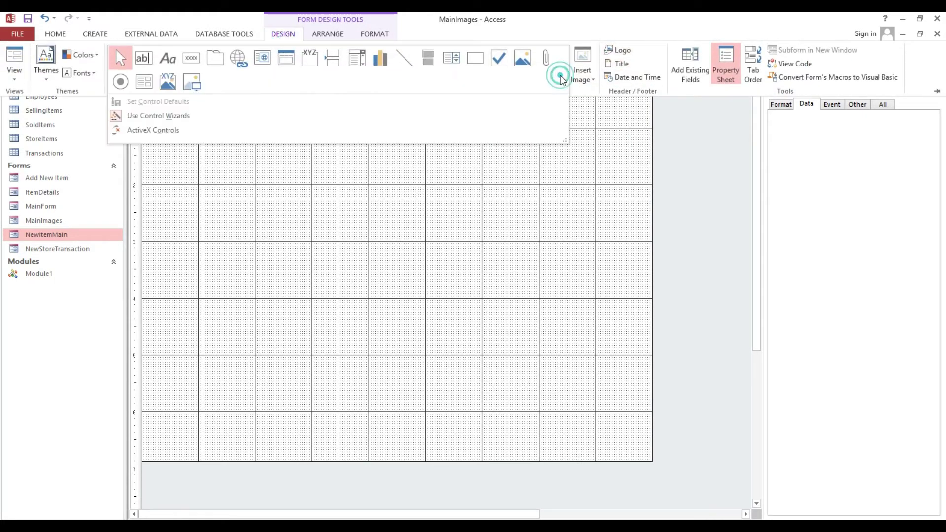
pyautogui.click(183, 85)
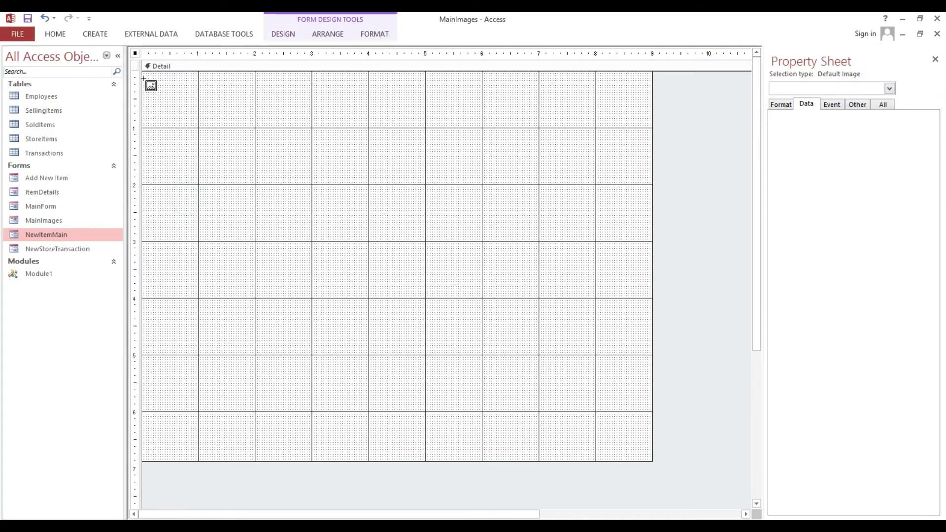
pyautogui.moveTo(144, 75); pyautogui.dragTo(651, 460)
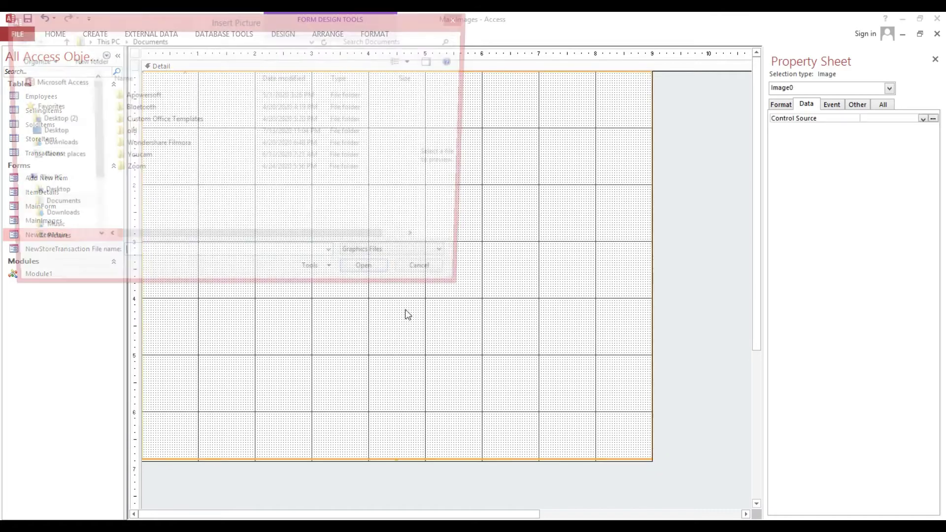
pyautogui.click(43, 132)
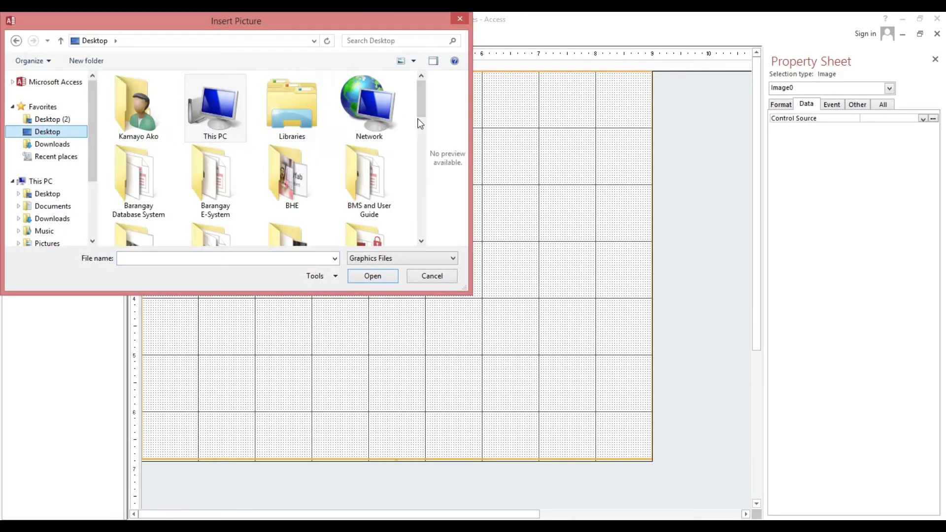
pyautogui.moveTo(421, 114); pyautogui.dragTo(435, 211)
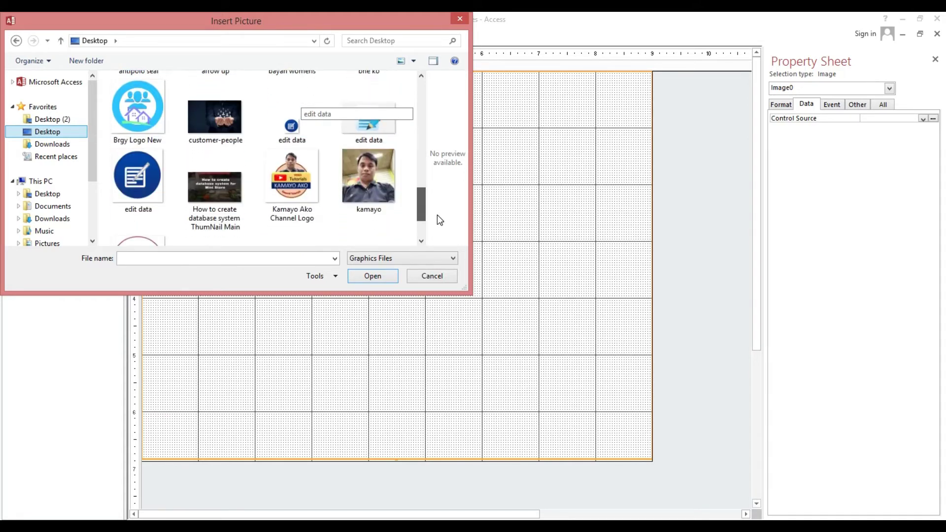
pyautogui.click(215, 184)
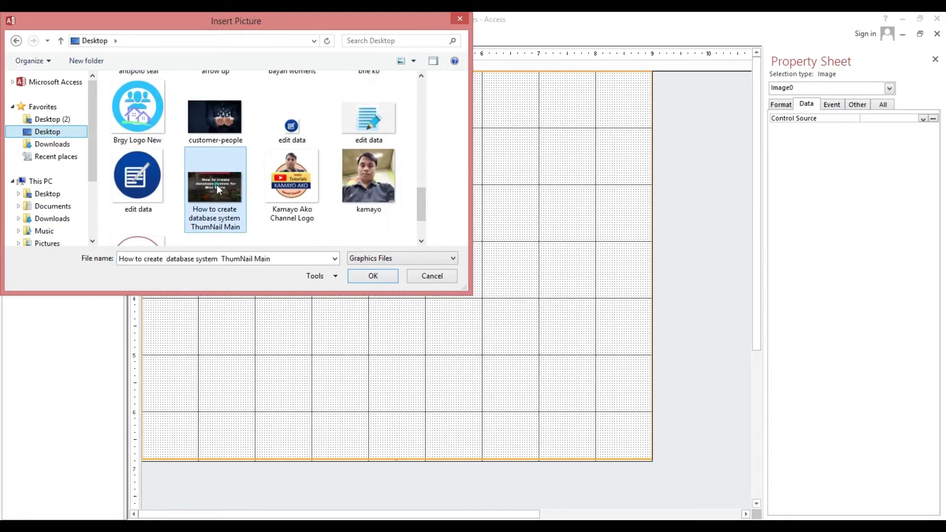
pyautogui.click(361, 277)
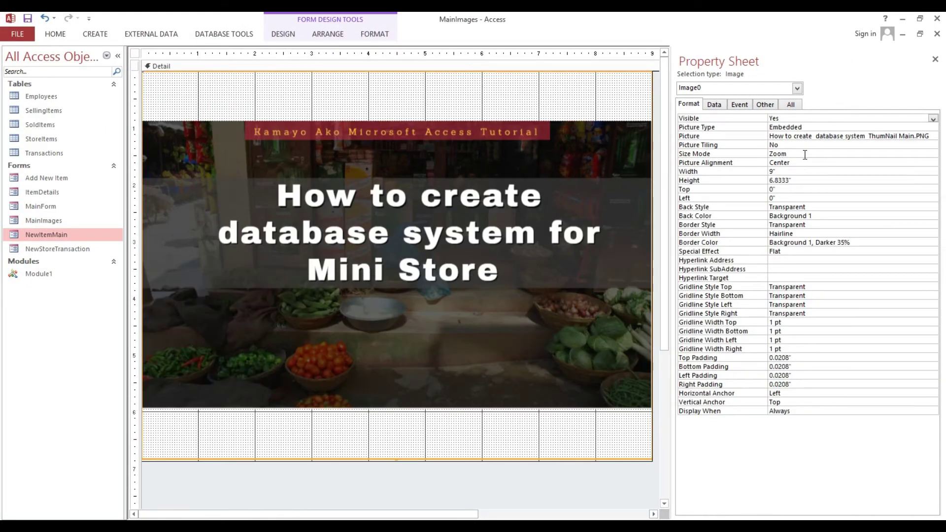
# Set the image's Size Mode to Stretch.
pyautogui.click(805, 155)
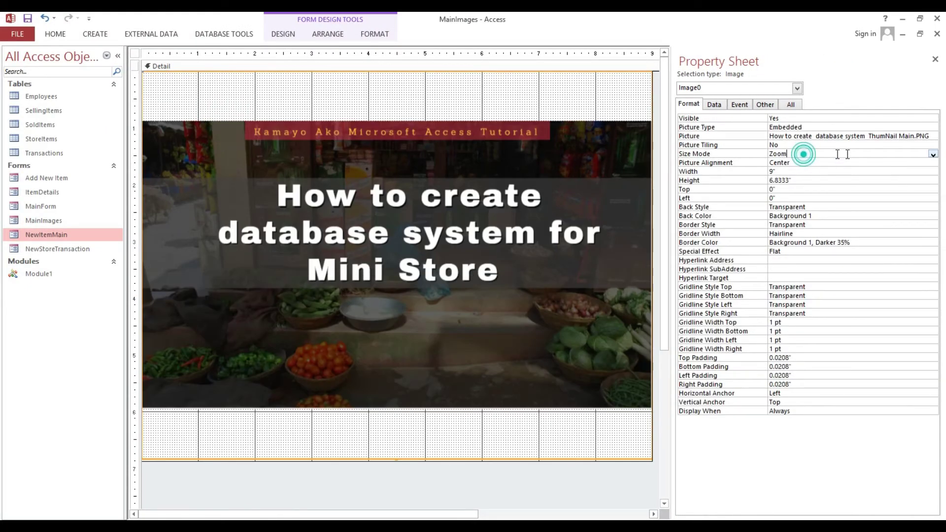
pyautogui.doubleClick(808, 153)
pyautogui.doubleClick(808, 153)
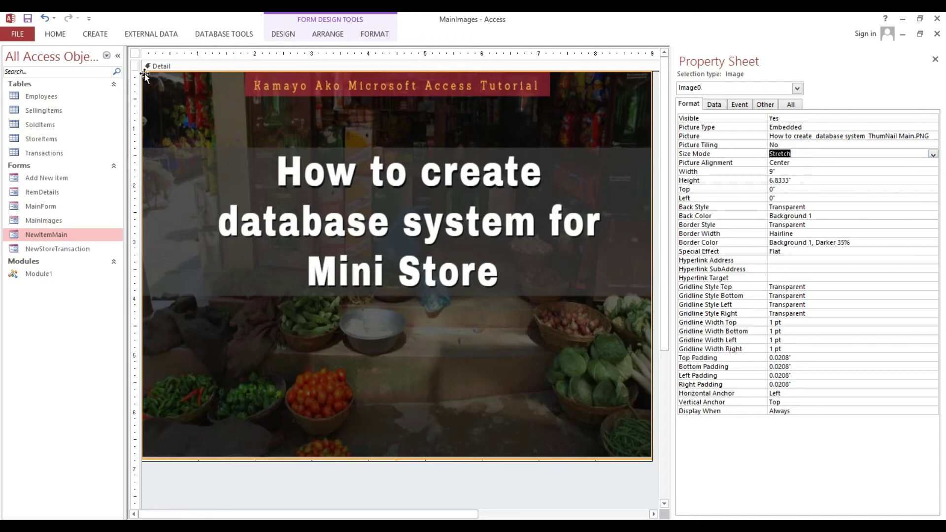
# Preview MainImages in Form view, then return to Design view and select the whole form.
pyautogui.click(22, 31)
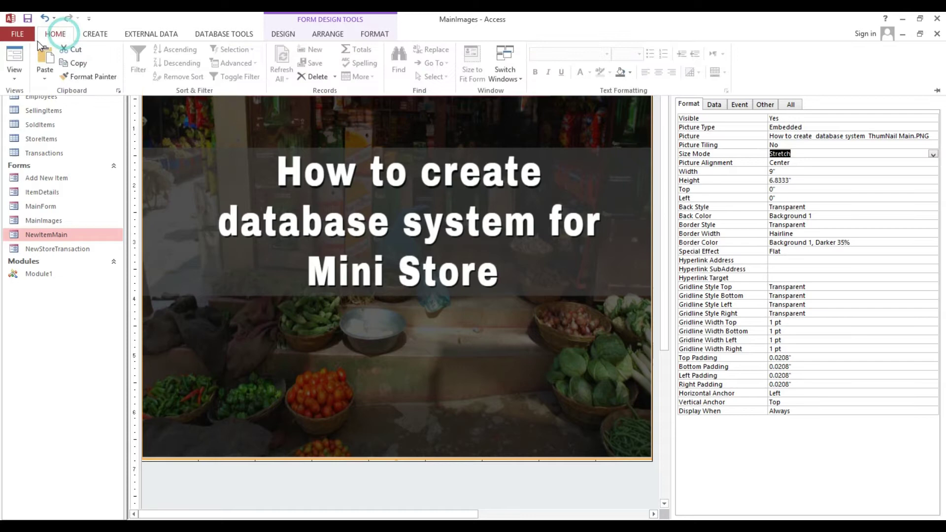
pyautogui.click(14, 55)
pyautogui.rightClick(411, 84)
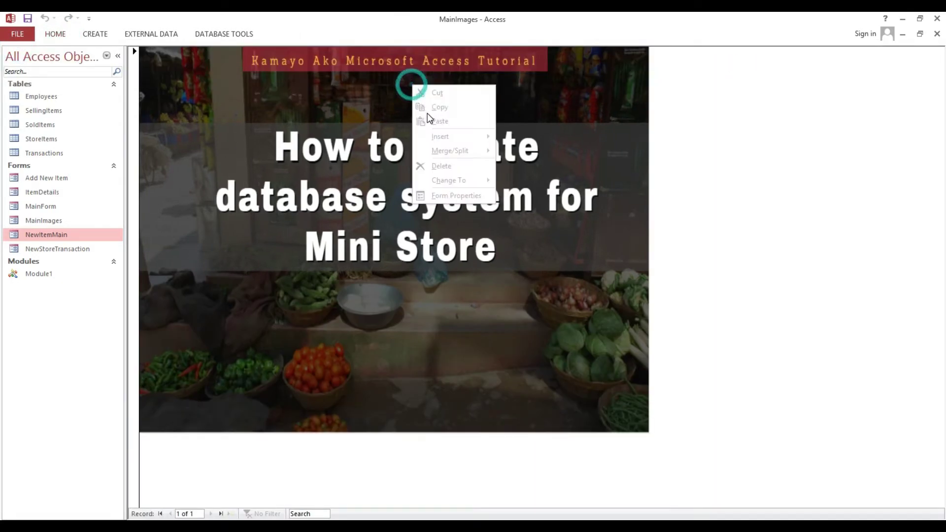
pyautogui.click(55, 34)
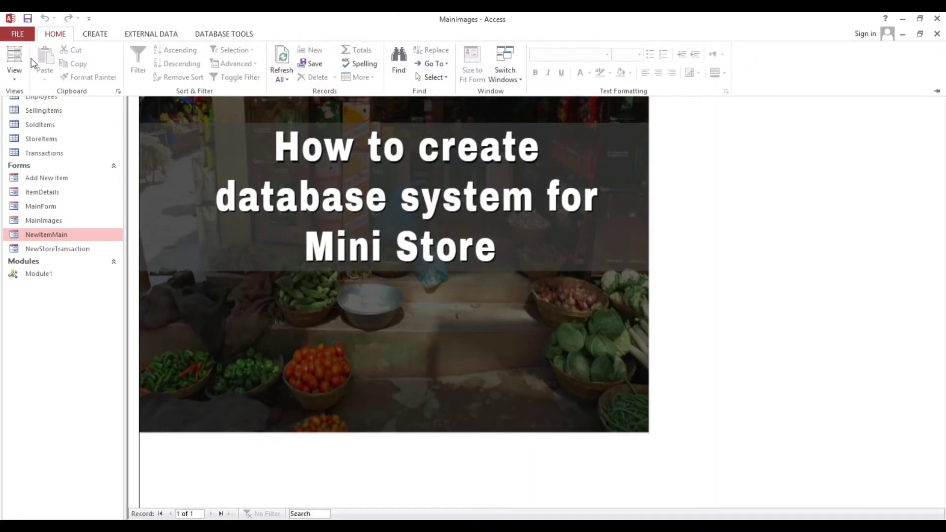
pyautogui.click(14, 76)
pyautogui.click(22, 153)
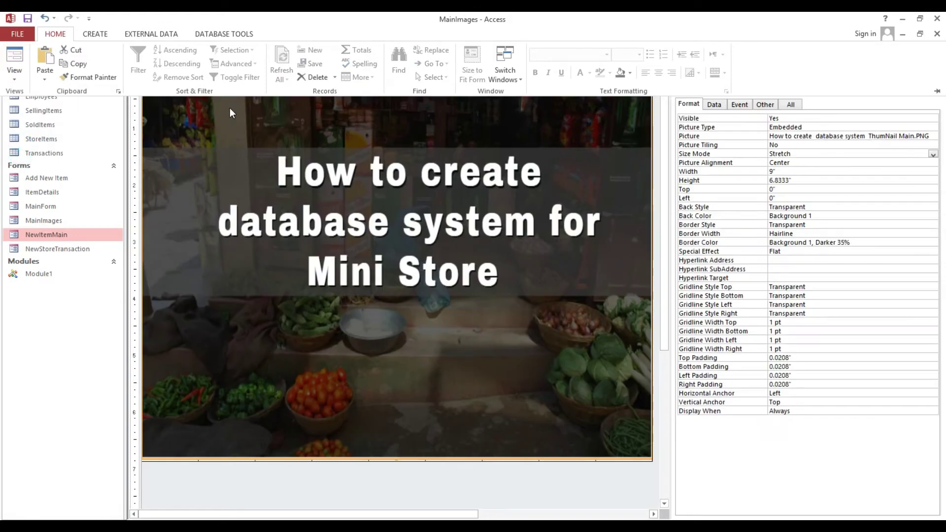
pyautogui.click(229, 108)
pyautogui.click(133, 53)
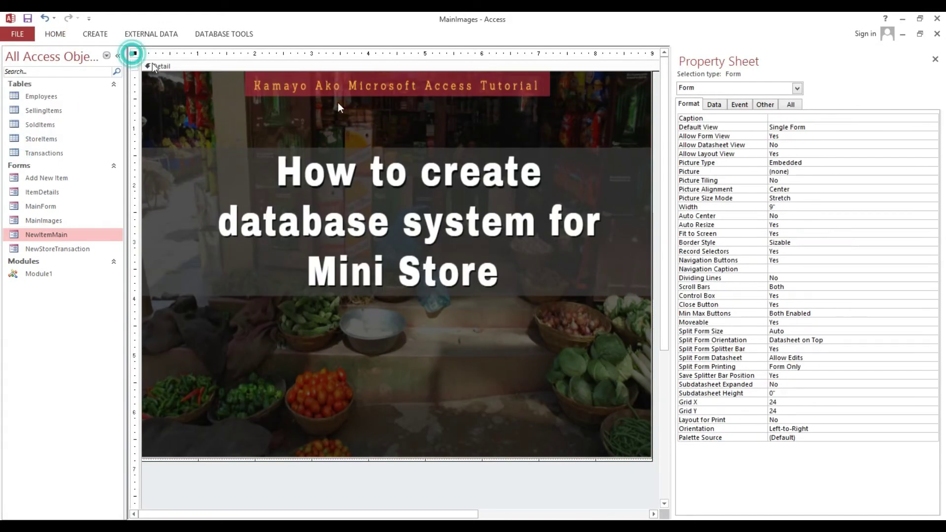
# Set Border Style to None and turn off Record Selectors and Navigation Buttons.
pyautogui.click(804, 242)
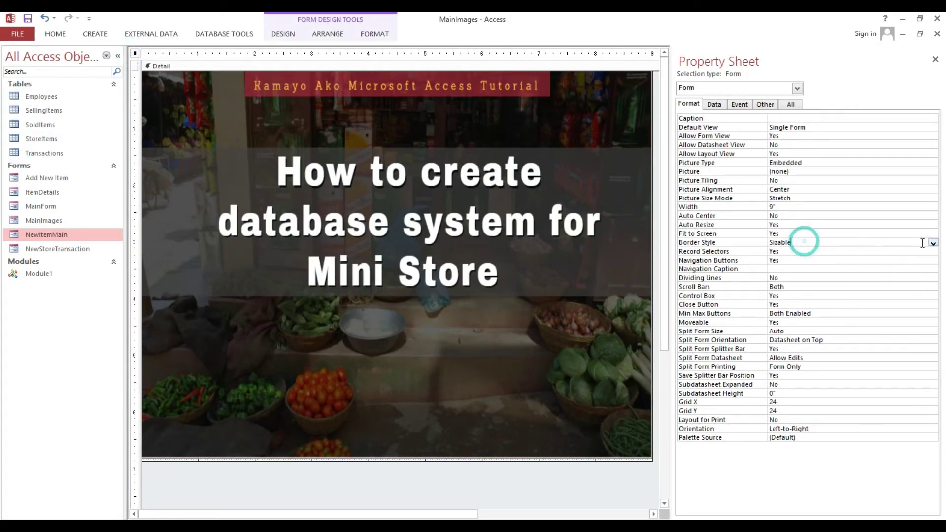
pyautogui.click(932, 242)
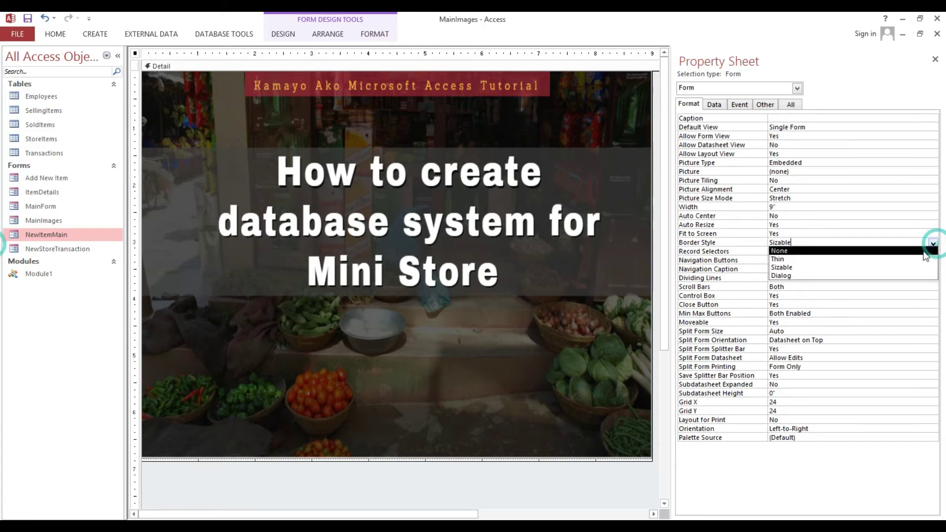
pyautogui.click(921, 252)
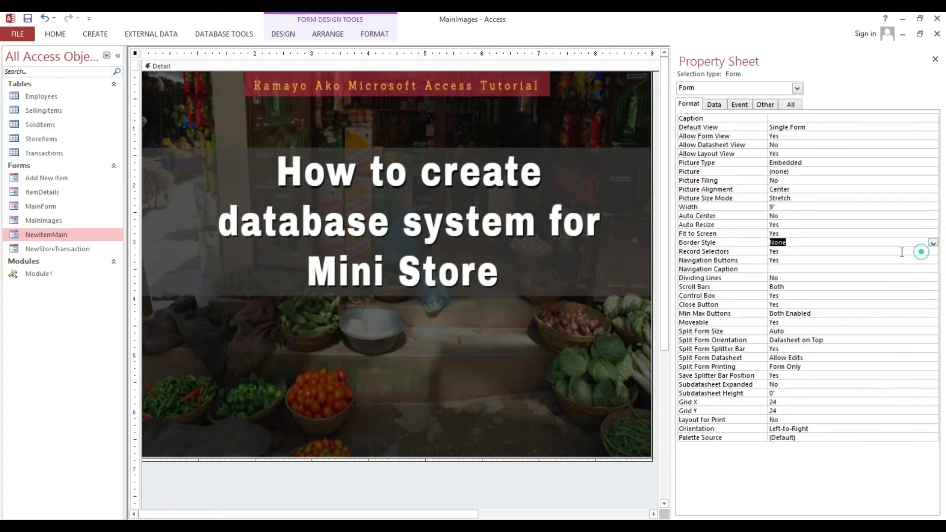
pyautogui.doubleClick(787, 252)
pyautogui.doubleClick(788, 260)
# Set Scroll Bars to Neither, Control Box and Close Button to No, Min Max Buttons to None.
pyautogui.click(799, 287)
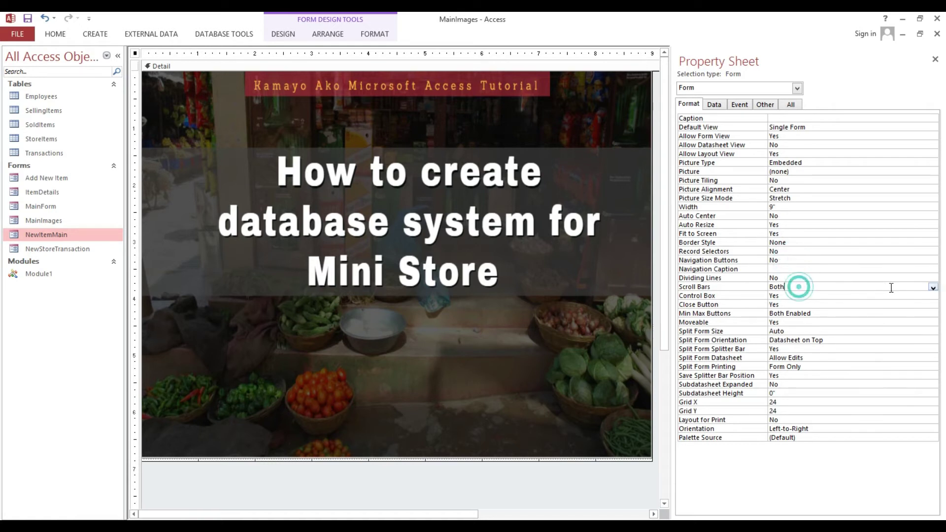
pyautogui.click(931, 288)
pyautogui.click(928, 295)
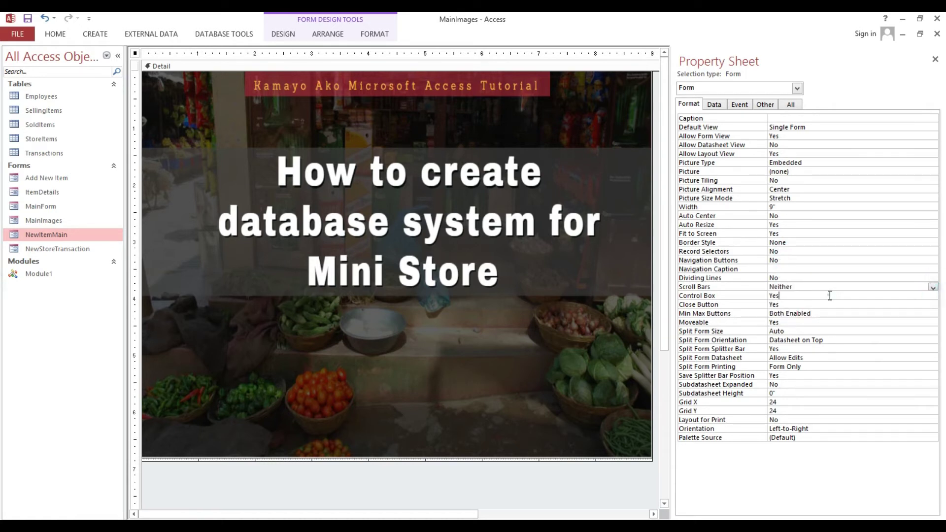
pyautogui.doubleClick(829, 295)
pyautogui.doubleClick(821, 306)
pyautogui.click(833, 313)
pyautogui.click(933, 314)
pyautogui.click(910, 322)
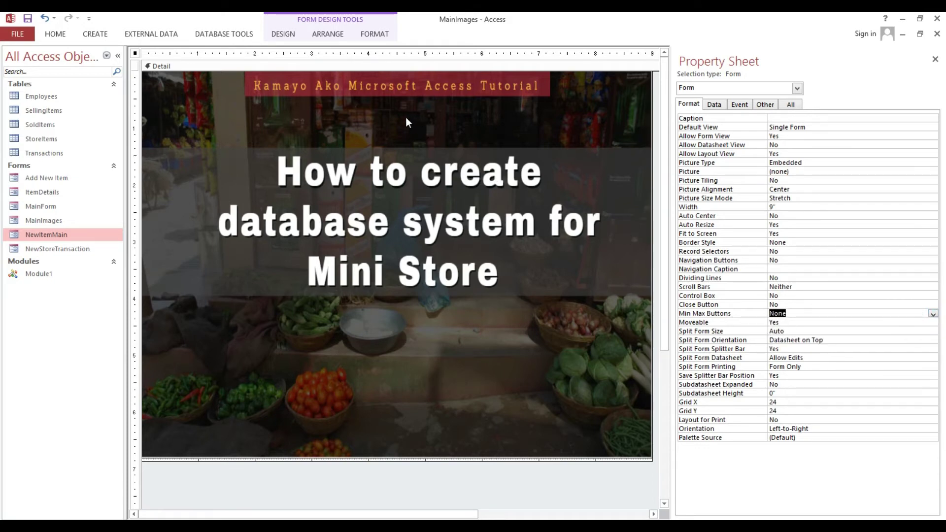
pyautogui.click(406, 117)
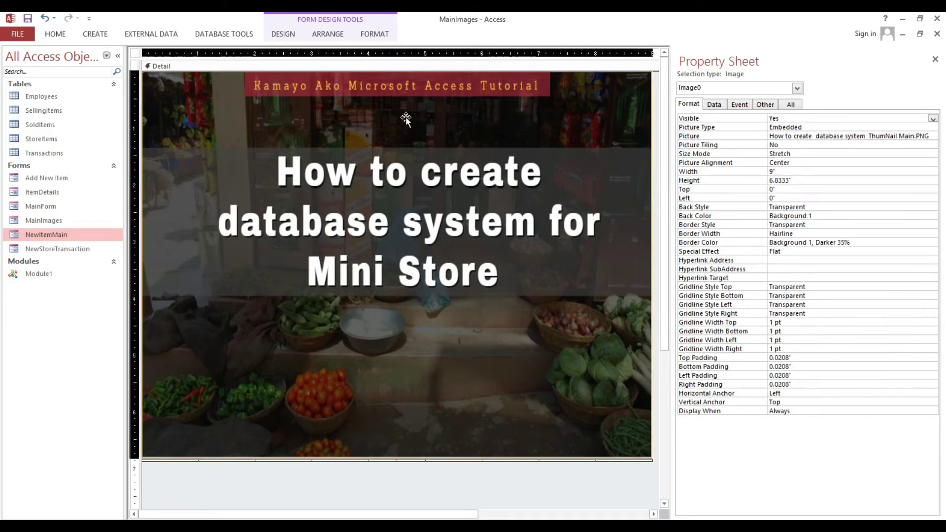
# Anchor the MainImages picture to Stretch Down and Across.
pyautogui.click(291, 35)
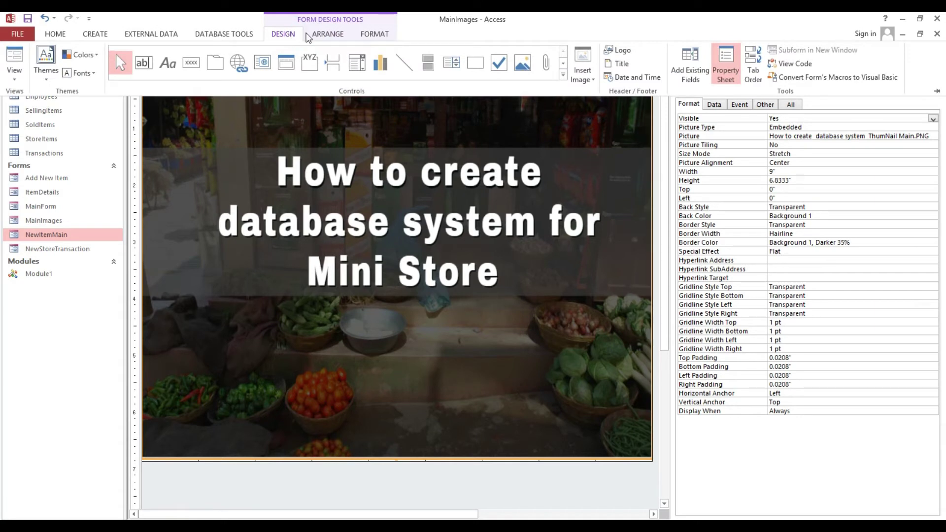
pyautogui.click(319, 33)
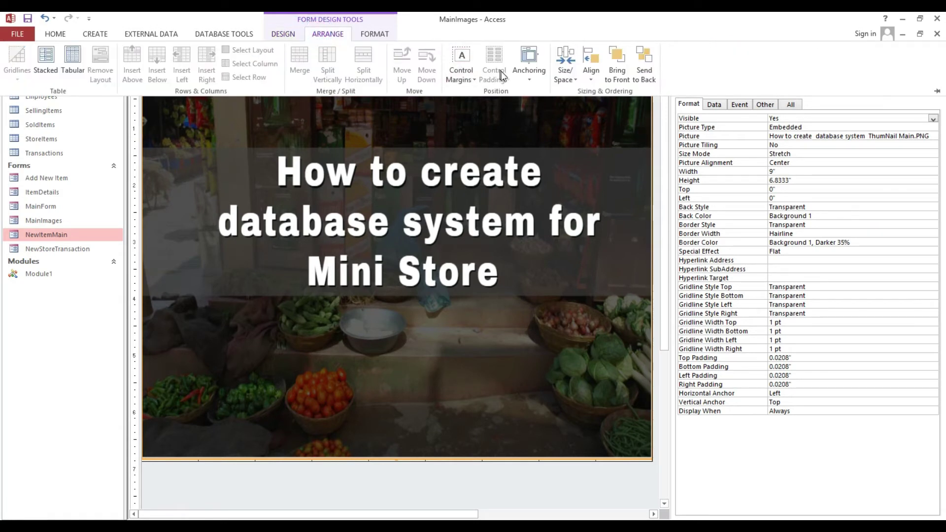
pyautogui.click(526, 74)
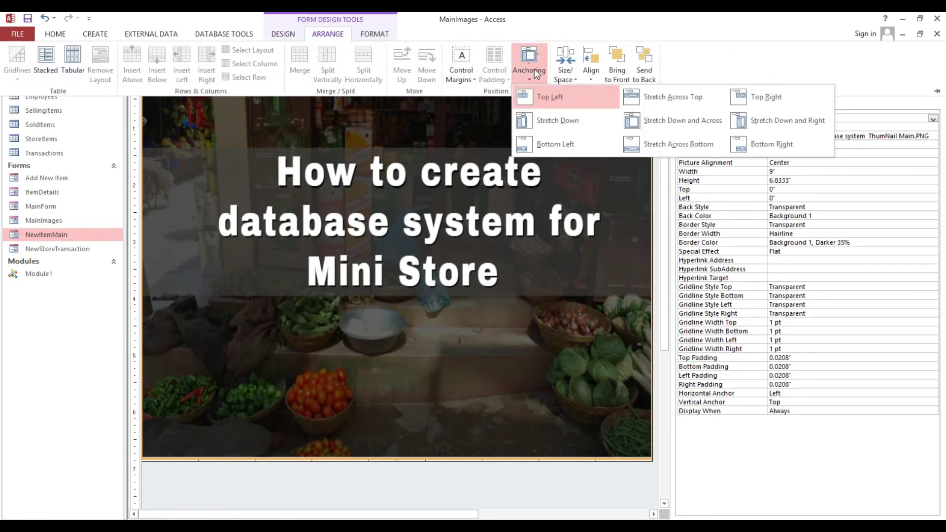
pyautogui.click(691, 119)
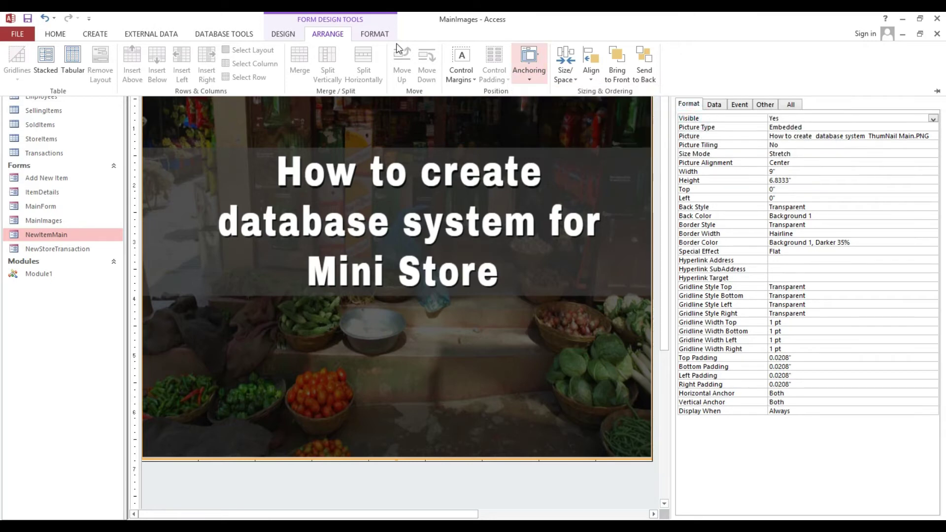
# Save MainImages and display it in Form view.
pyautogui.click(27, 18)
pyautogui.click(54, 34)
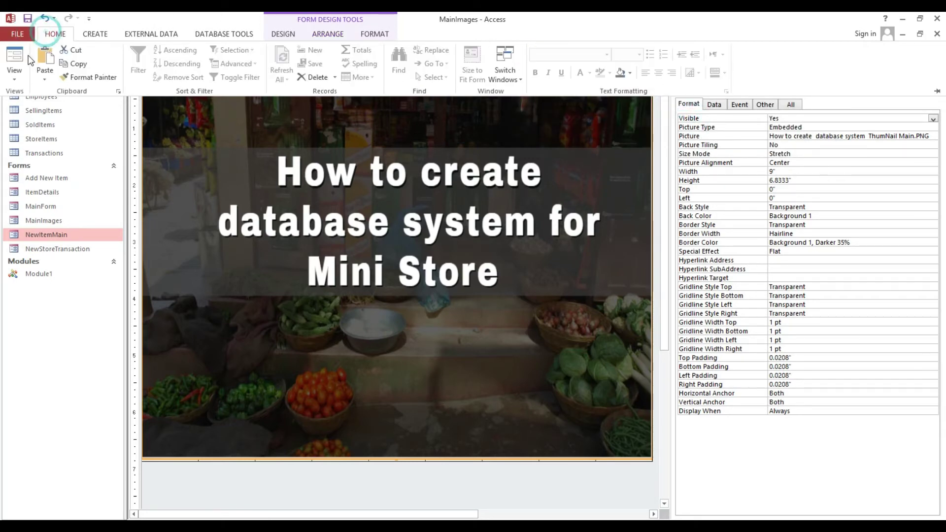
pyautogui.click(17, 62)
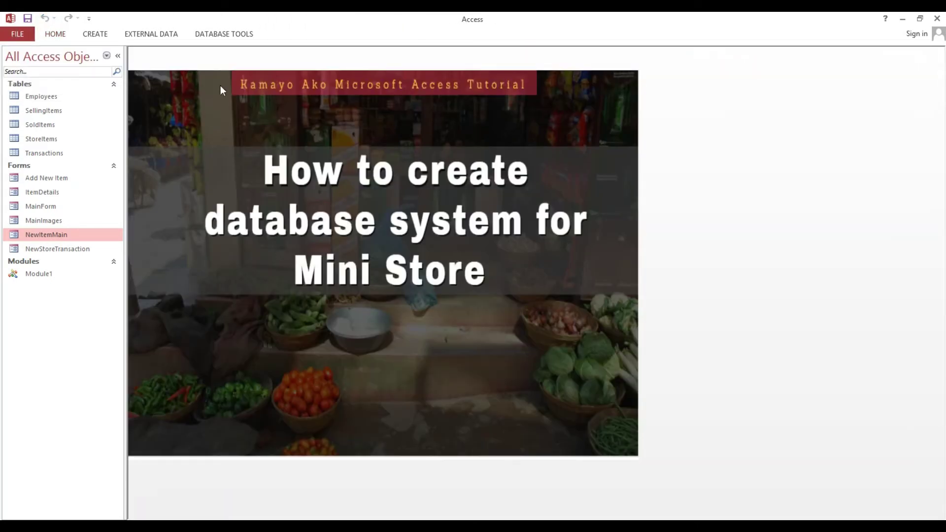
# Switch MainImages from Form view back to Design view via the Home View list.
pyautogui.rightClick(220, 84)
pyautogui.click(54, 34)
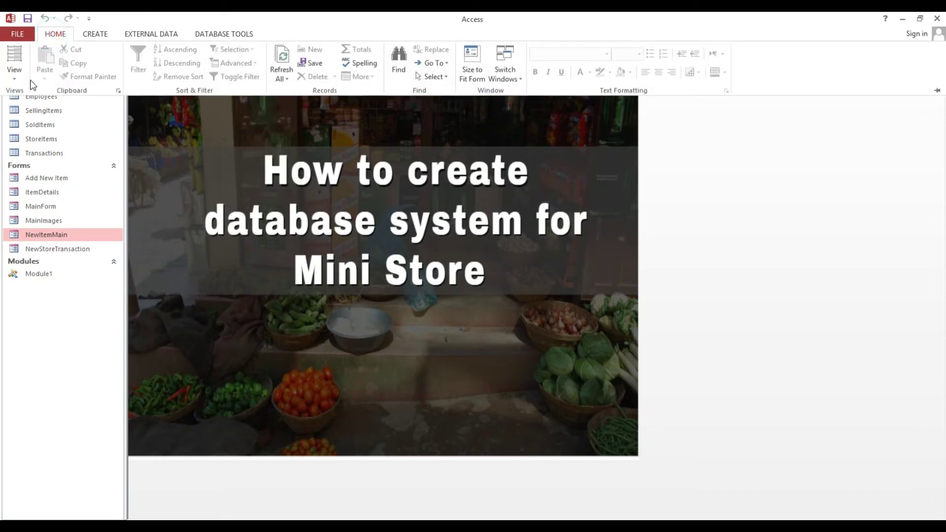
pyautogui.click(16, 78)
pyautogui.click(28, 148)
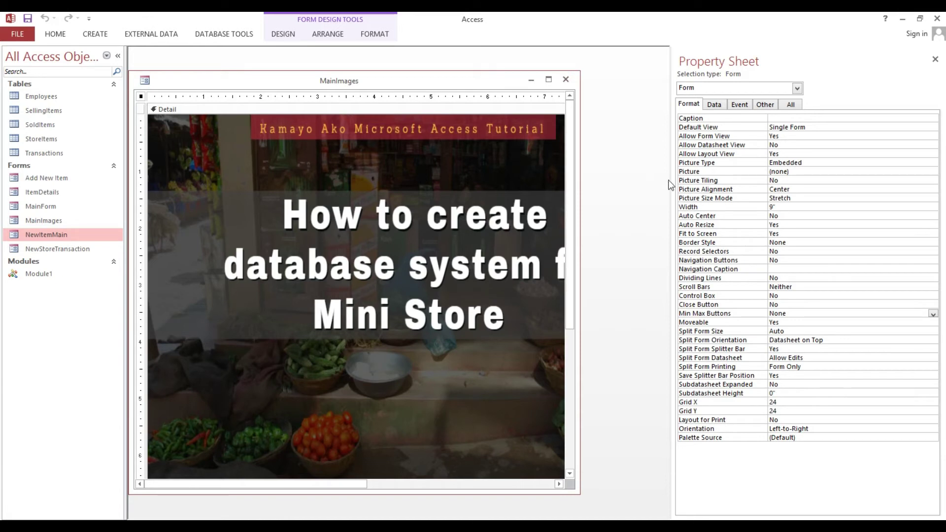
# Close MainImages and set MainForm's Home tab Navigation Target Name to MainImages.
pyautogui.click(566, 80)
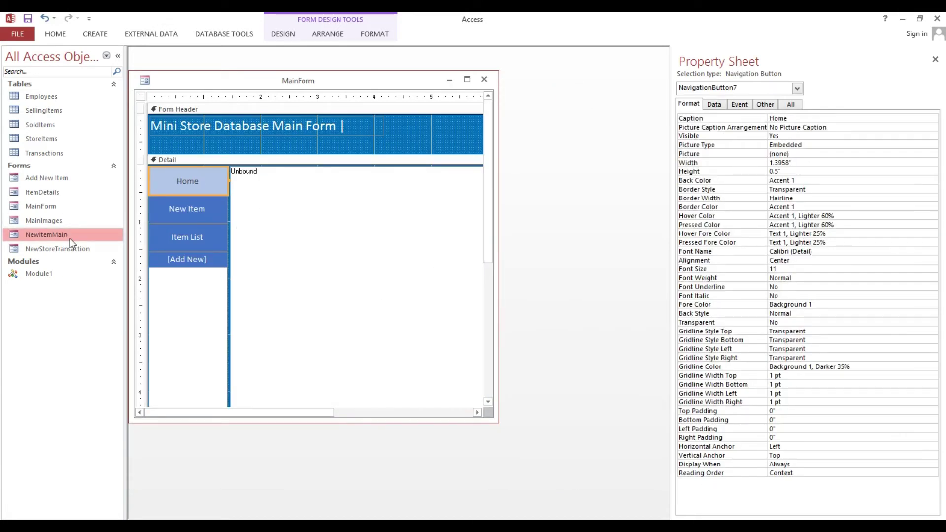
pyautogui.click(44, 221)
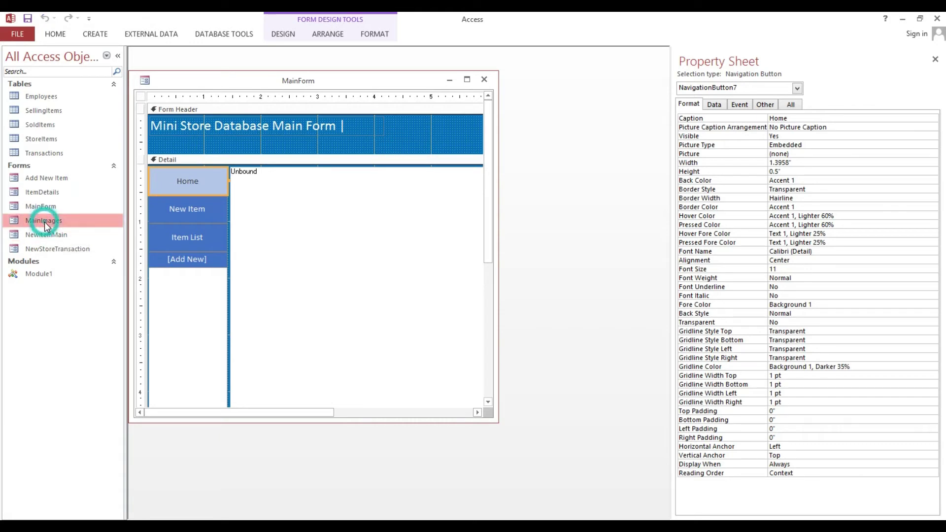
pyautogui.click(43, 220)
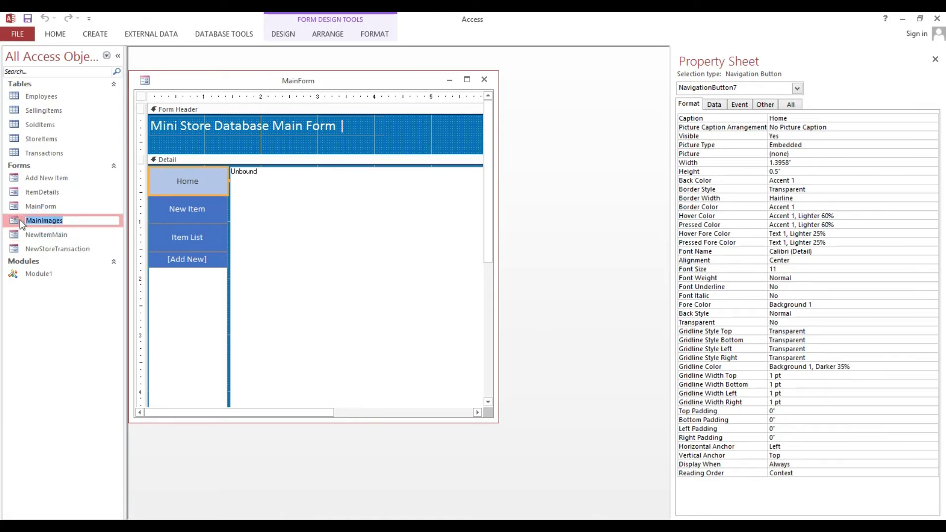
pyautogui.click(232, 131)
pyautogui.click(207, 133)
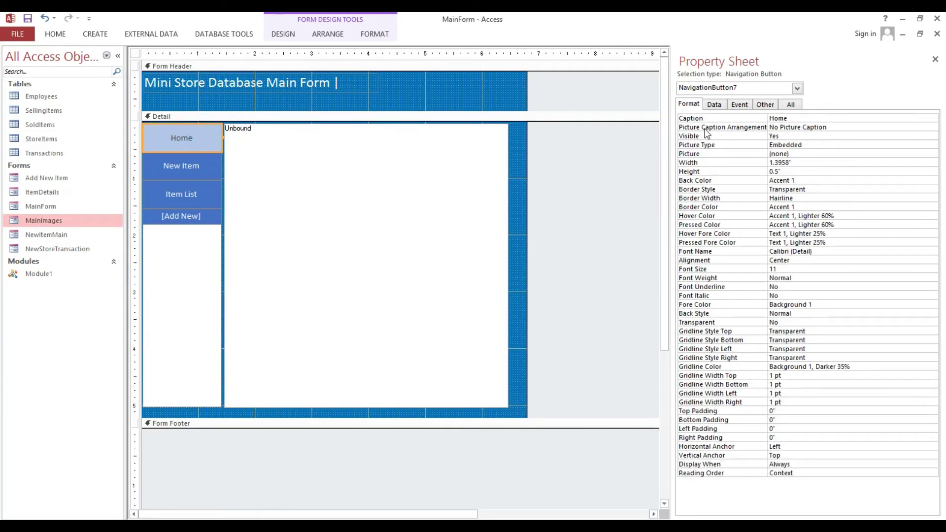
pyautogui.click(716, 104)
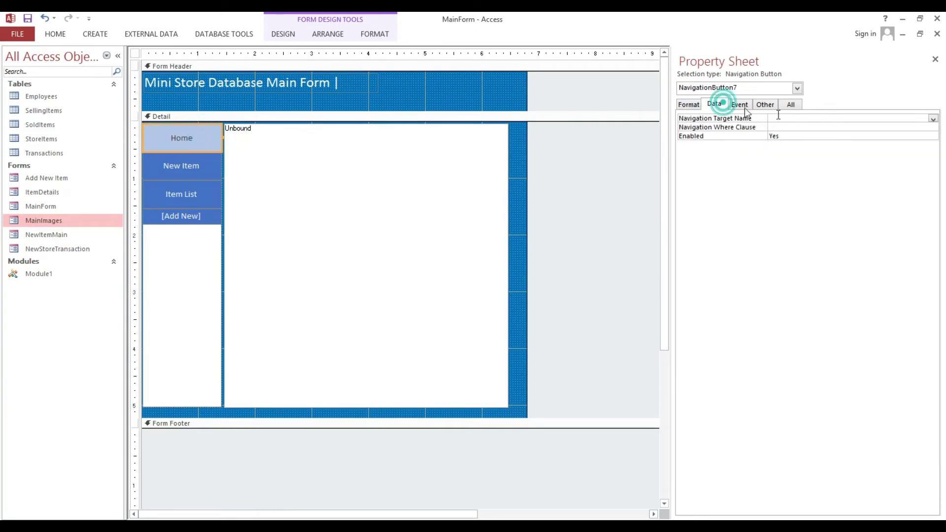
pyautogui.click(893, 115)
pyautogui.write('MainImages')
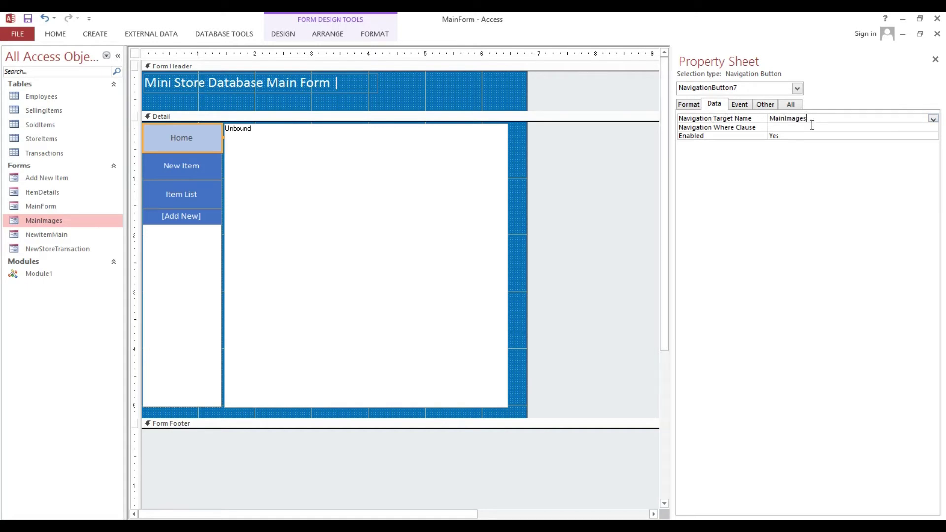
pyautogui.click(812, 125)
# Preview the New Item and Home pages, then switch MainForm to Form view.
pyautogui.click(326, 192)
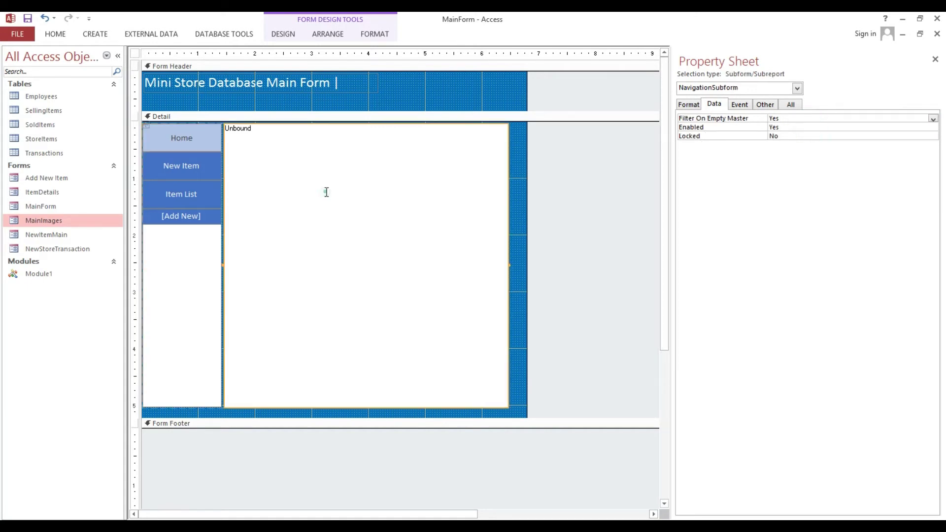
pyautogui.click(178, 166)
pyautogui.click(181, 137)
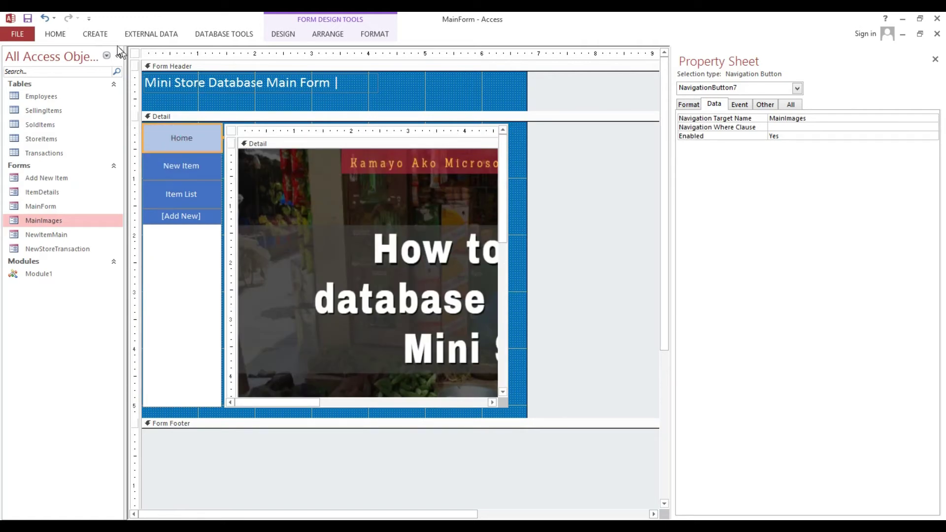
pyautogui.click(55, 35)
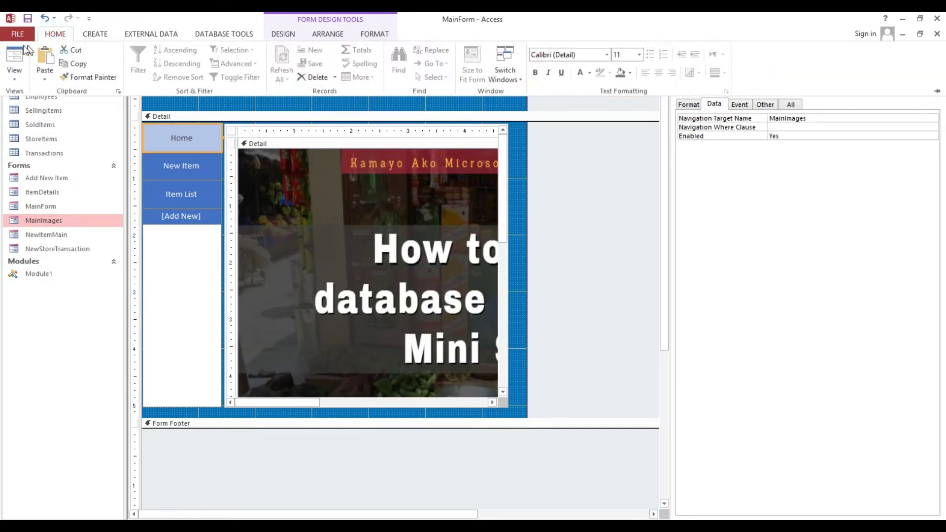
pyautogui.click(22, 54)
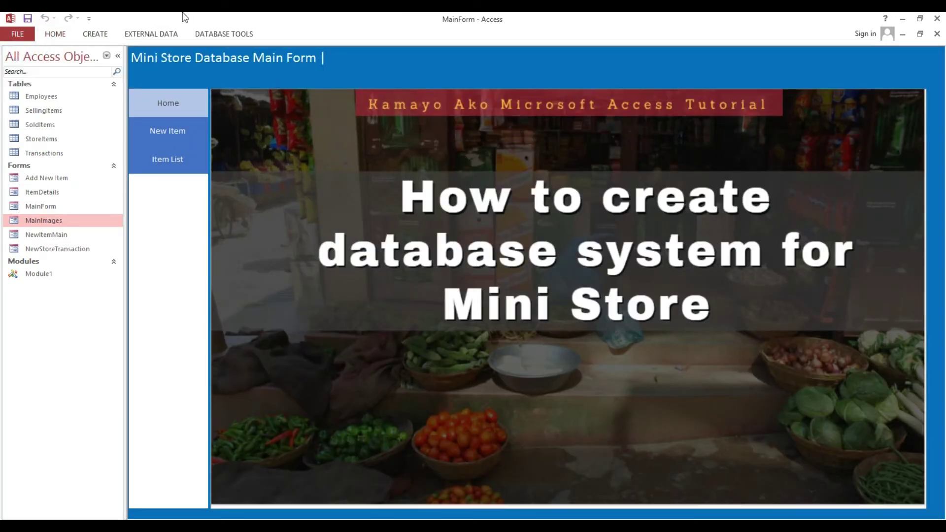
# Collapse the Navigation Pane and try the New Item, Home and Item List tabs.
pyautogui.click(119, 57)
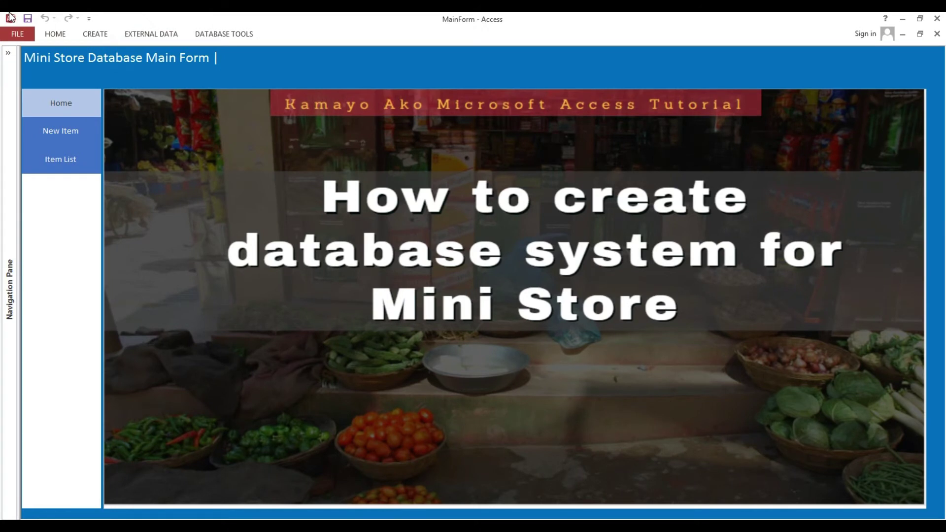
pyautogui.click(77, 134)
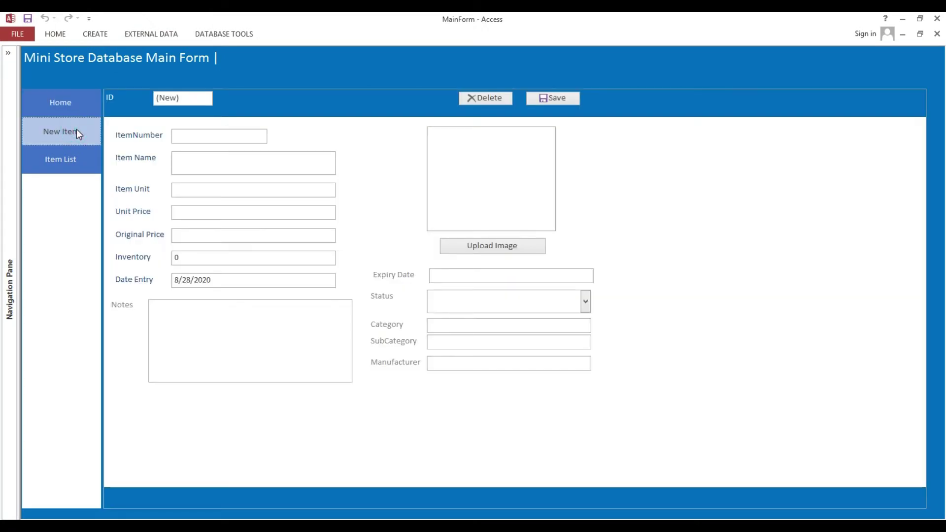
pyautogui.click(65, 105)
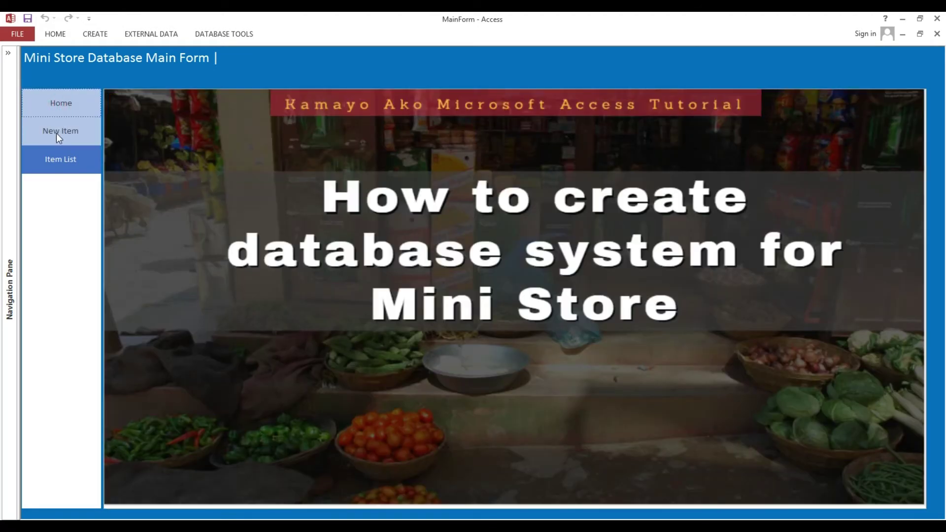
pyautogui.click(54, 166)
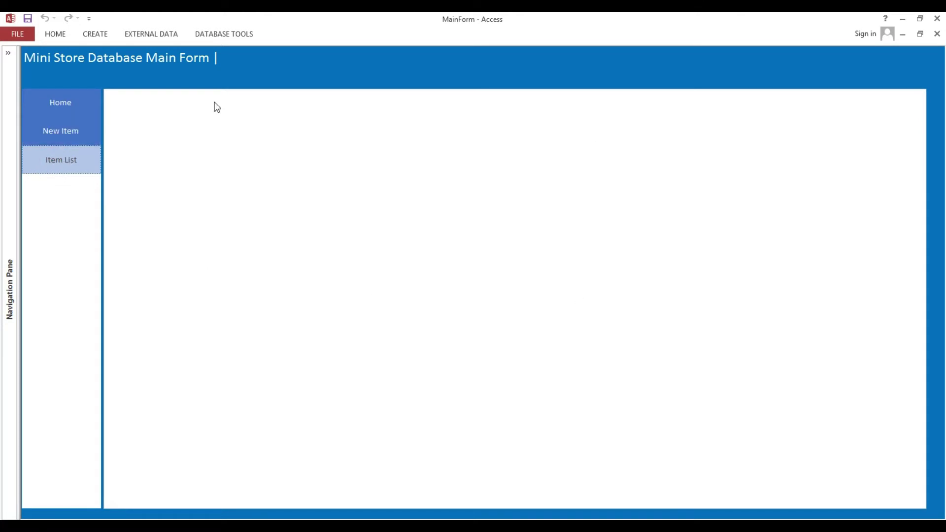
# Expand the Navigation Pane and return MainForm to Design view.
pyautogui.click(9, 53)
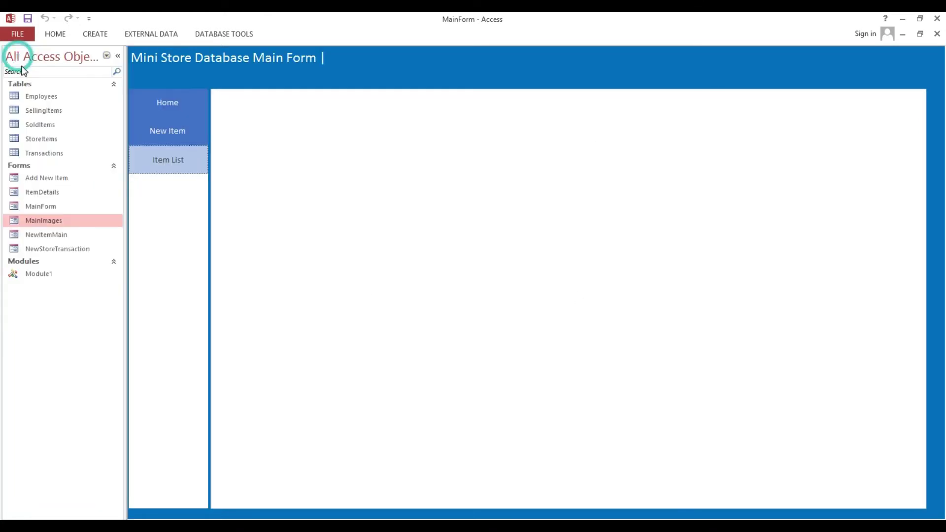
pyautogui.rightClick(179, 62)
pyautogui.click(194, 98)
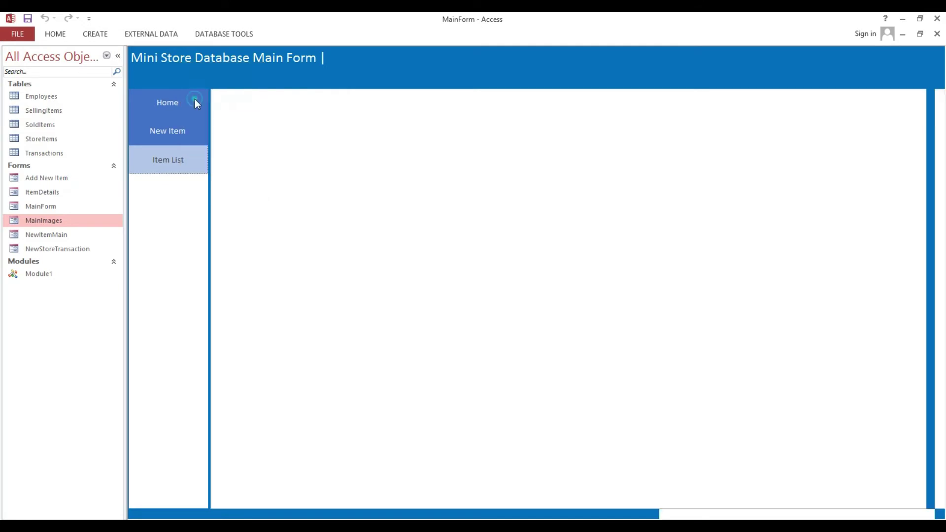
# Create a new design-view query, Query1, with the StoreItems table added.
pyautogui.click(95, 34)
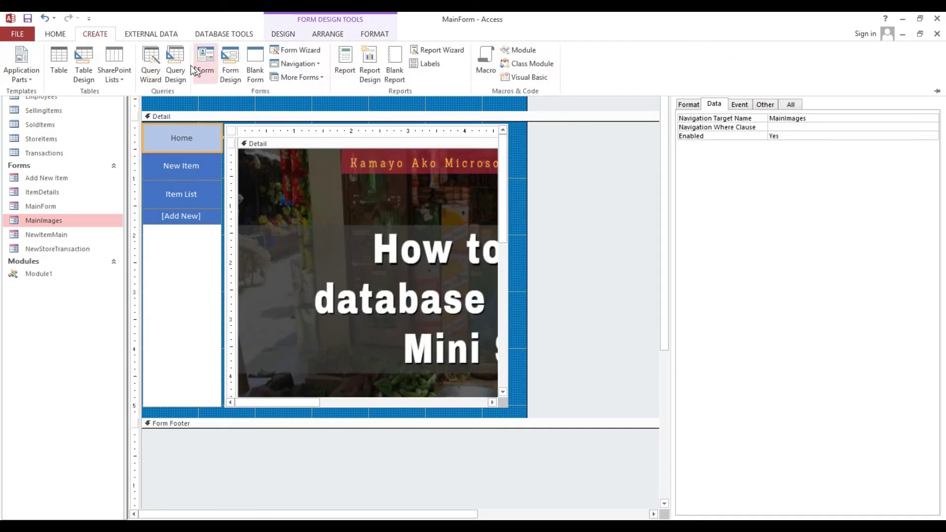
pyautogui.click(177, 66)
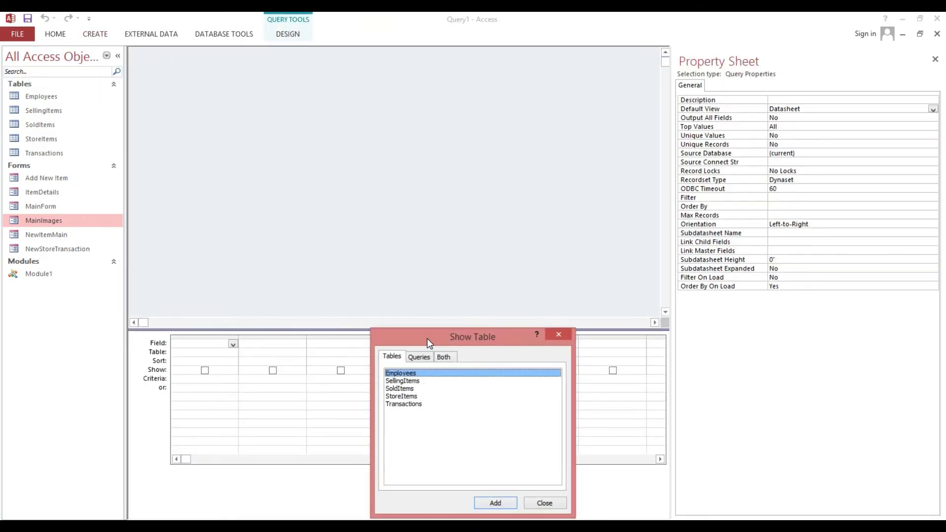
pyautogui.moveTo(427, 338); pyautogui.dragTo(381, 218)
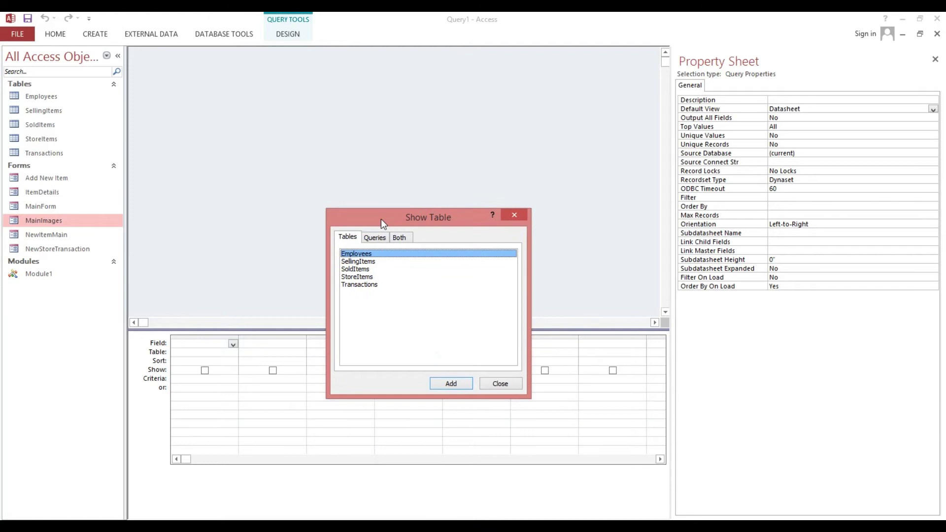
pyautogui.click(353, 277)
pyautogui.click(450, 383)
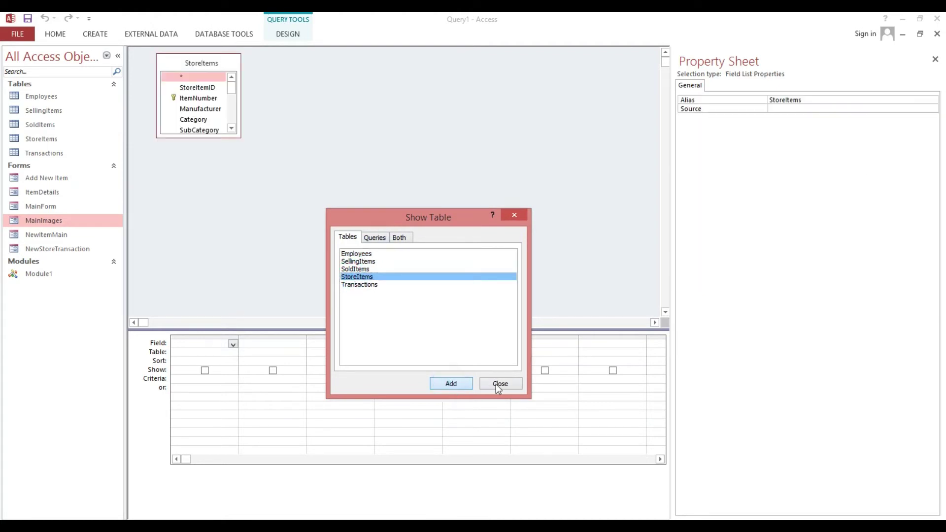
pyautogui.click(497, 384)
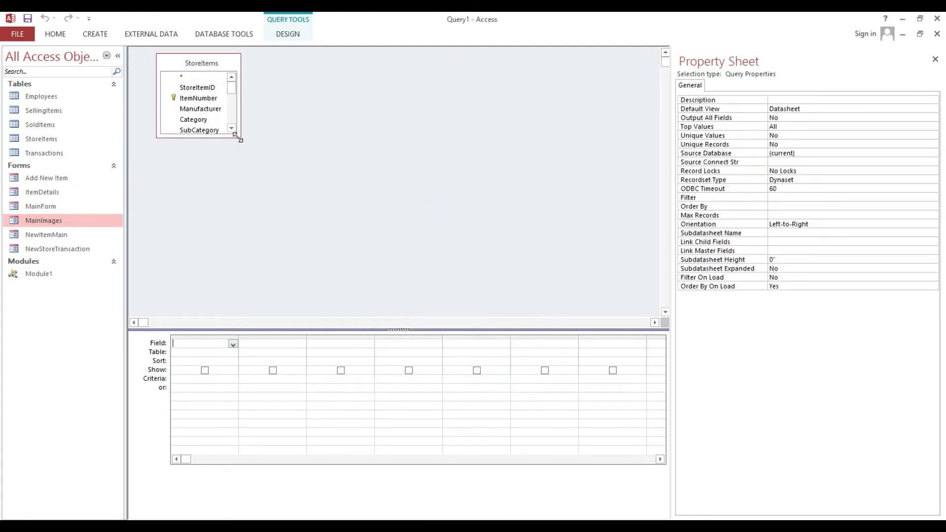
# Drag the StoreItems * field into the grid and run Query1 to list its 10 records.
pyautogui.moveTo(239, 138); pyautogui.dragTo(283, 213)
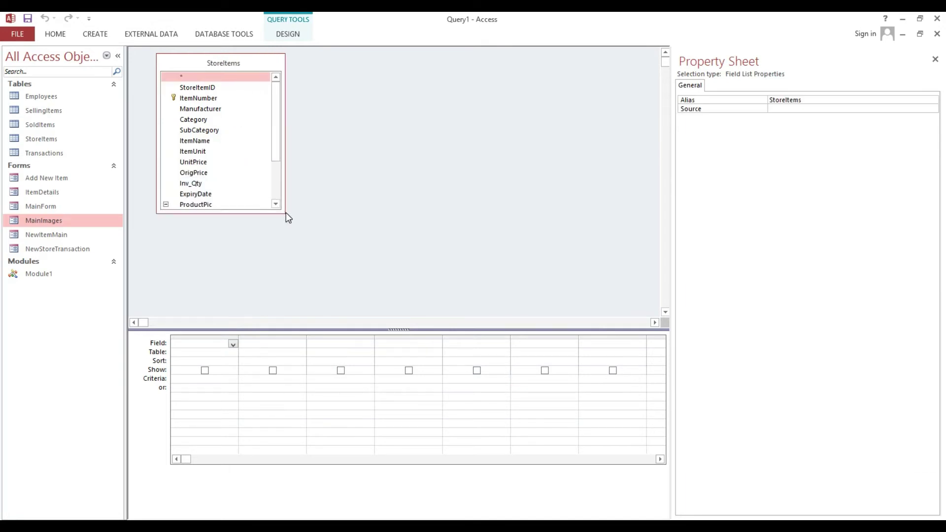
pyautogui.click(280, 141)
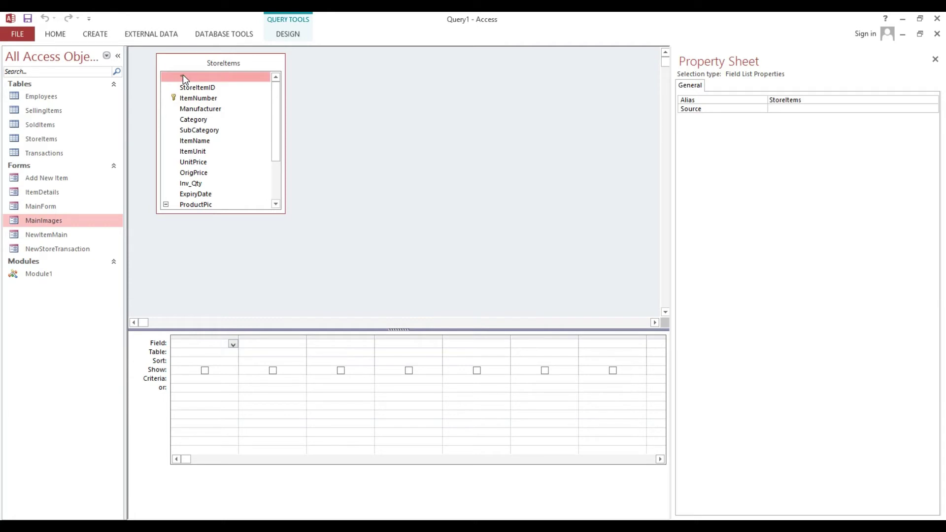
pyautogui.moveTo(182, 75); pyautogui.dragTo(190, 354)
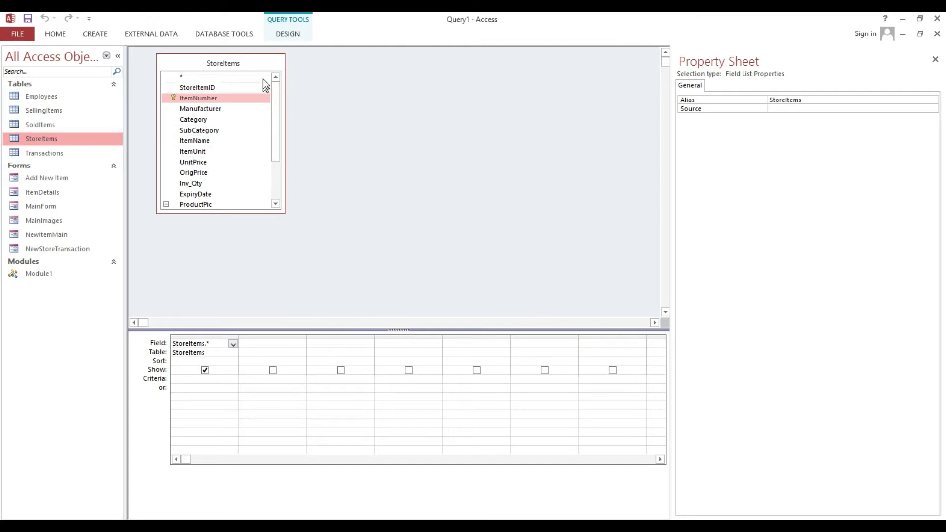
pyautogui.moveTo(275, 99); pyautogui.dragTo(274, 169)
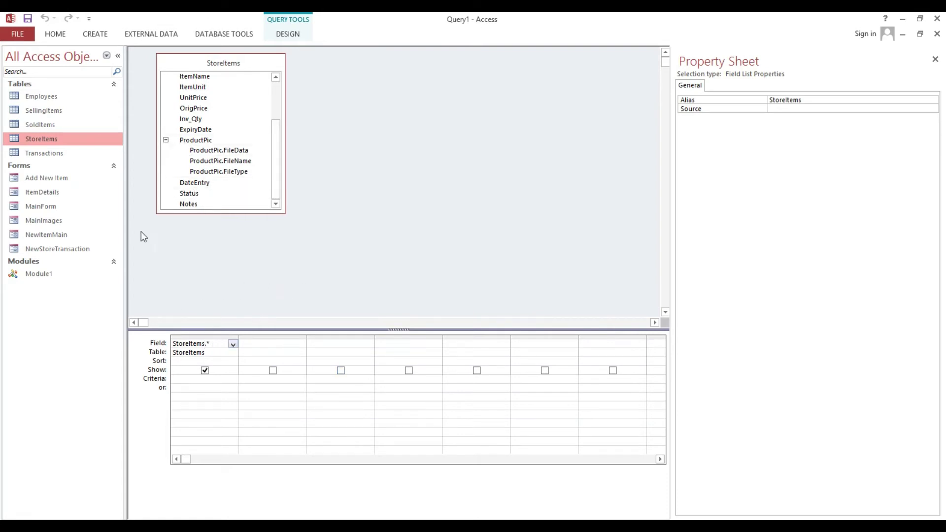
pyautogui.click(64, 140)
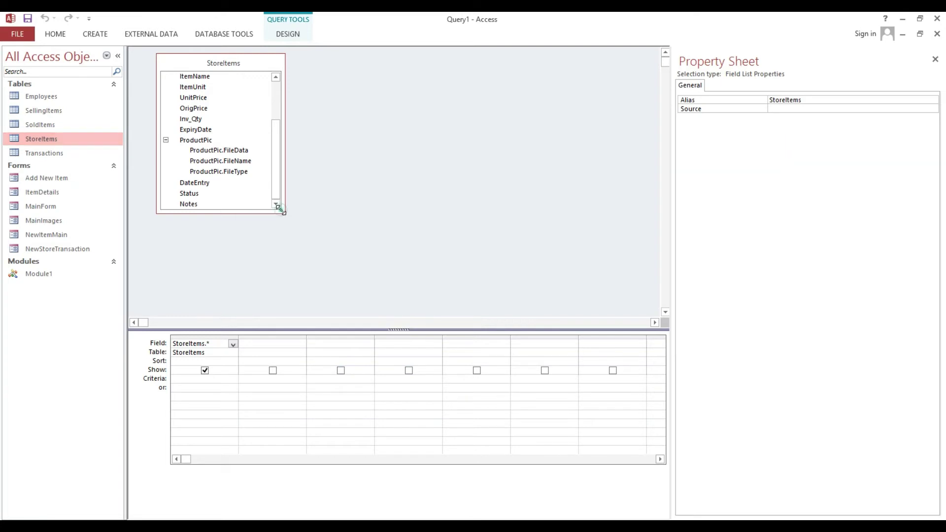
pyautogui.moveTo(282, 210); pyautogui.dragTo(299, 263)
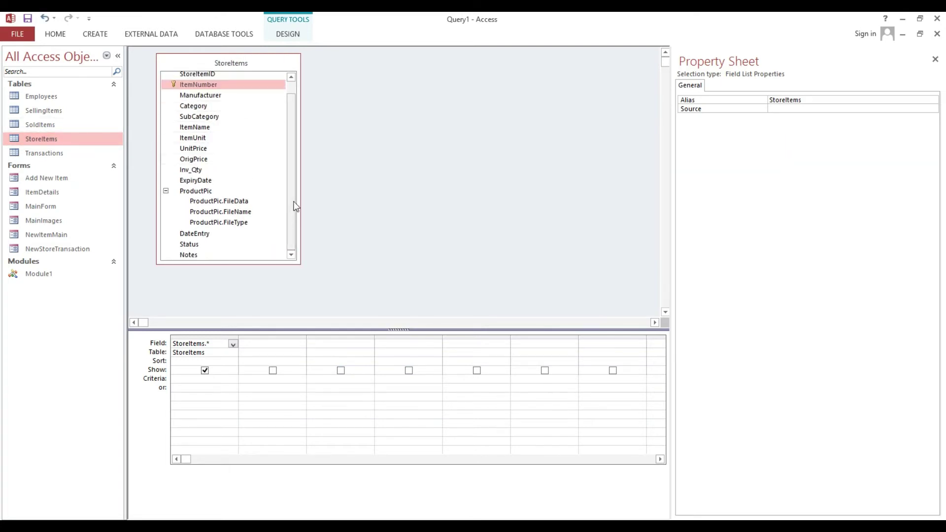
pyautogui.click(185, 159)
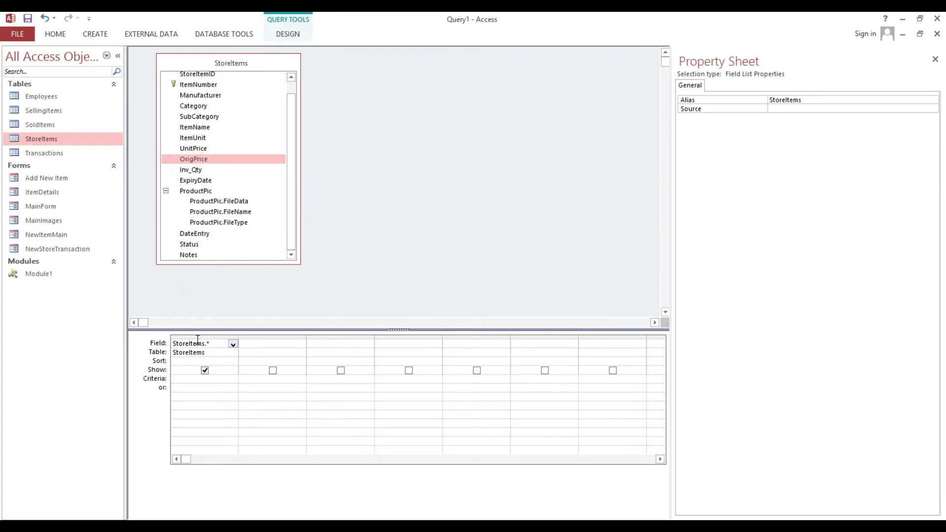
pyautogui.click(55, 33)
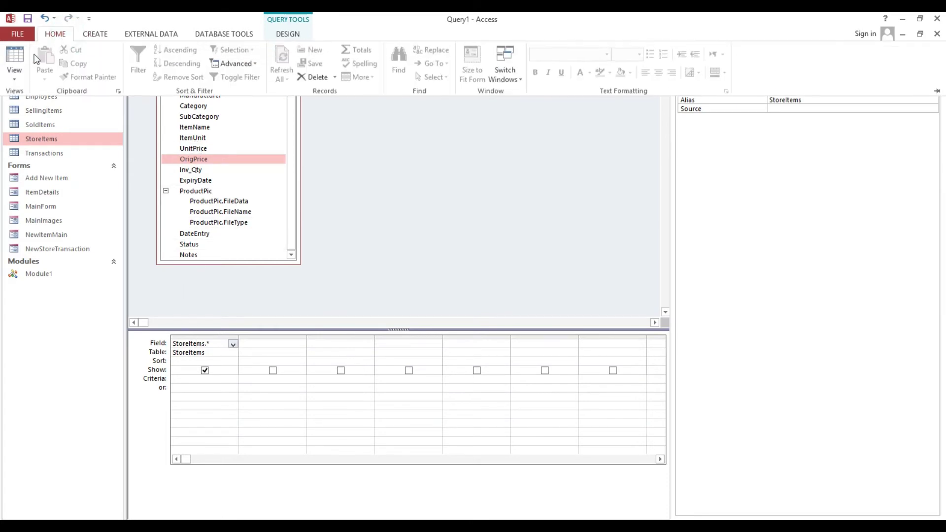
pyautogui.click(13, 57)
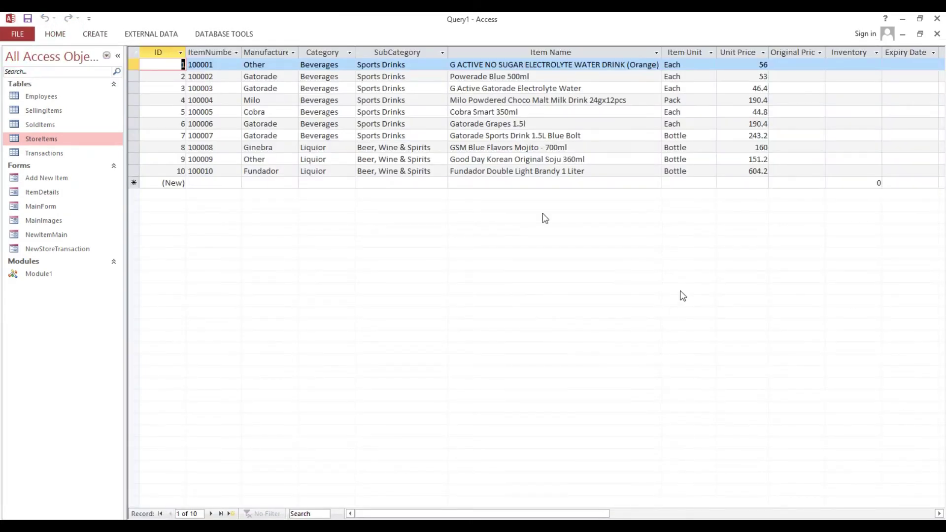
# Return Query1 to Design view, keep the ribbon expanded, and begin saving it as ItemExtended.
pyautogui.click(60, 34)
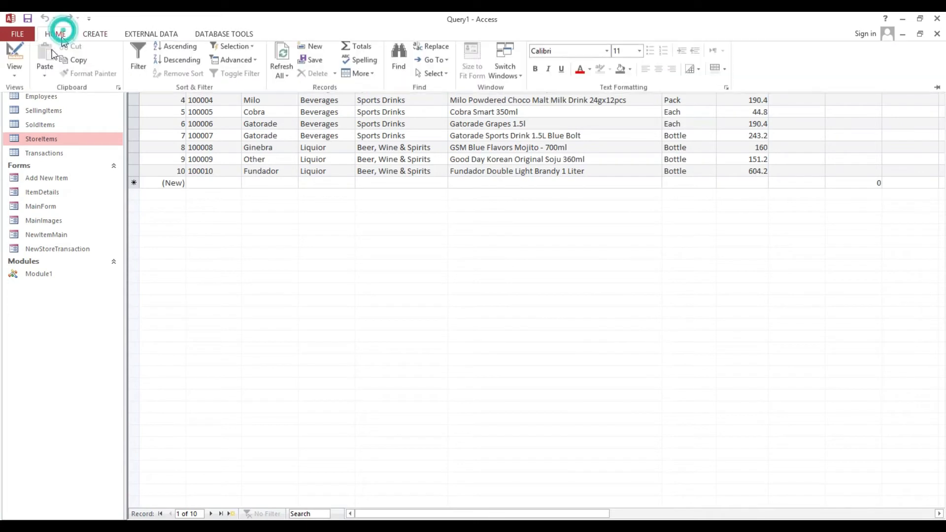
pyautogui.click(14, 56)
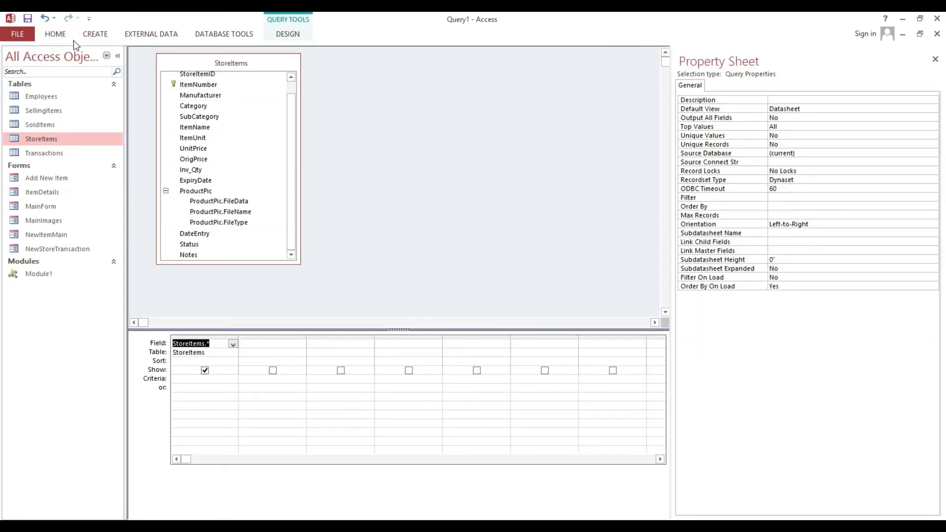
pyautogui.rightClick(15, 37)
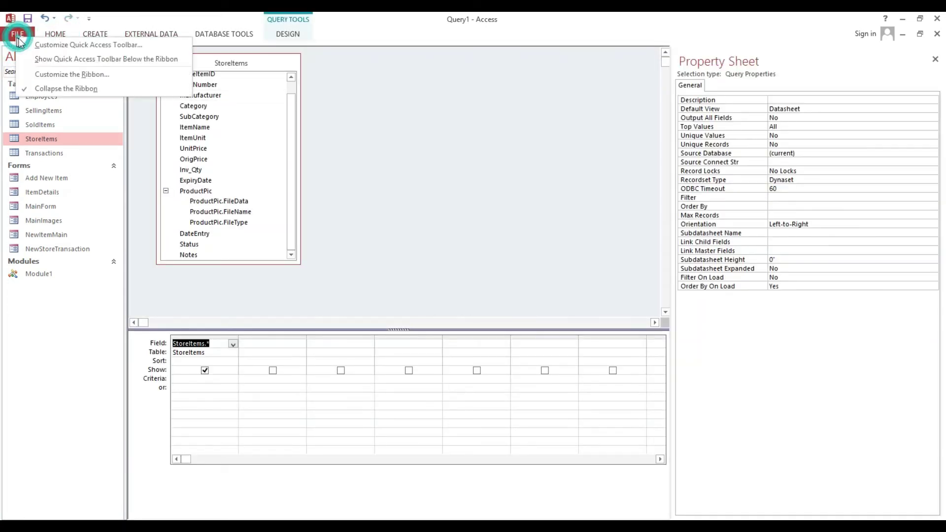
pyautogui.click(42, 84)
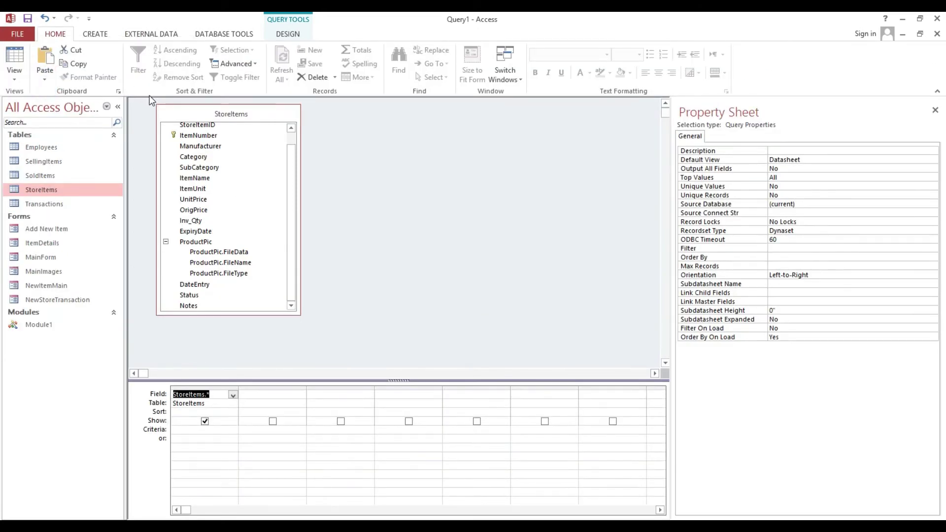
pyautogui.click(29, 20)
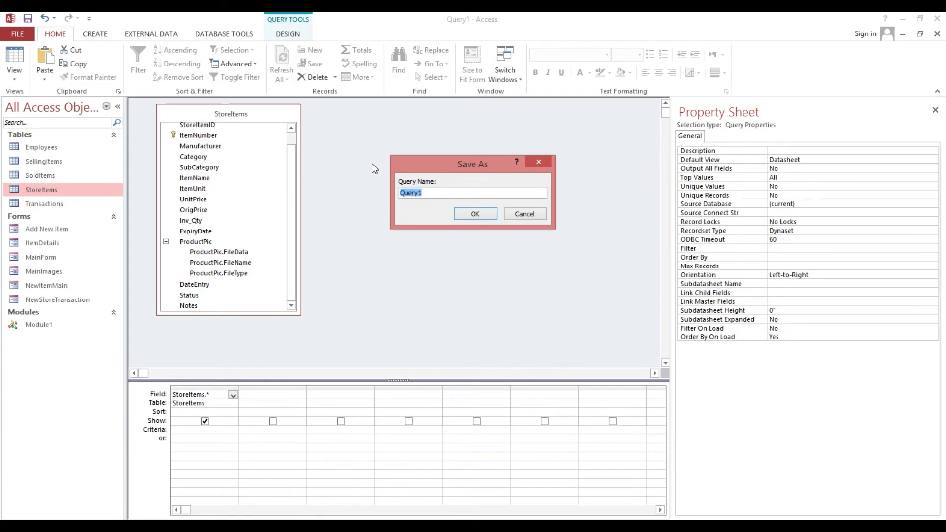
pyautogui.write('ItemExtended')
# Save the query as ItemExtended, select it in the navigation pane, and show More Forms.
pyautogui.doubleClick(451, 193)
pyautogui.click(475, 214)
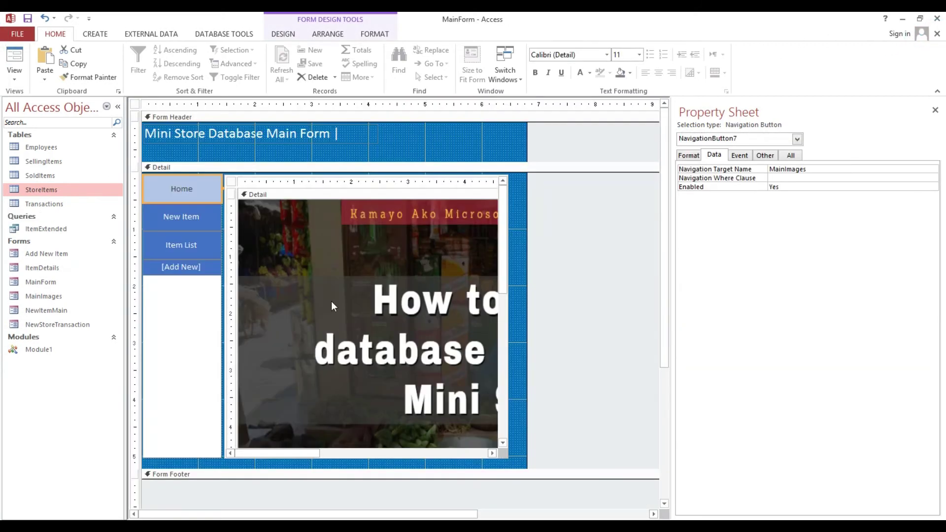
pyautogui.click(41, 178)
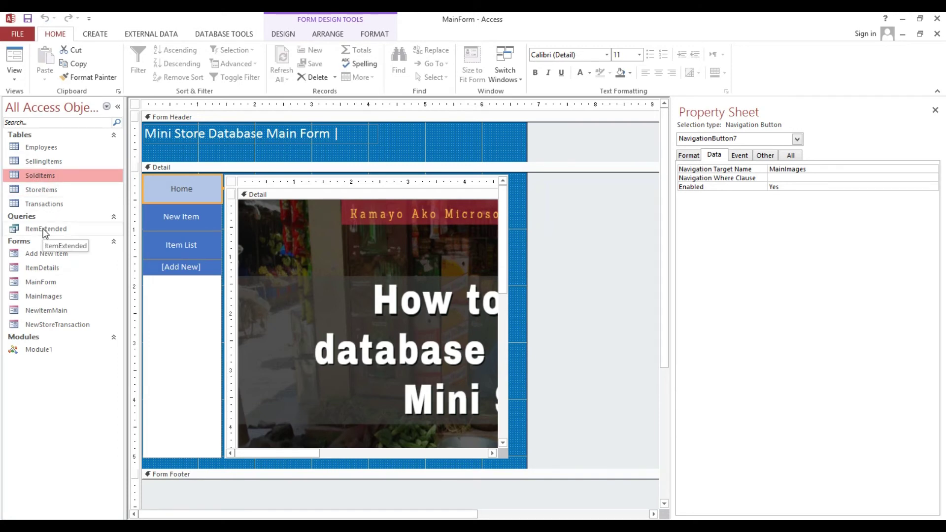
pyautogui.click(46, 229)
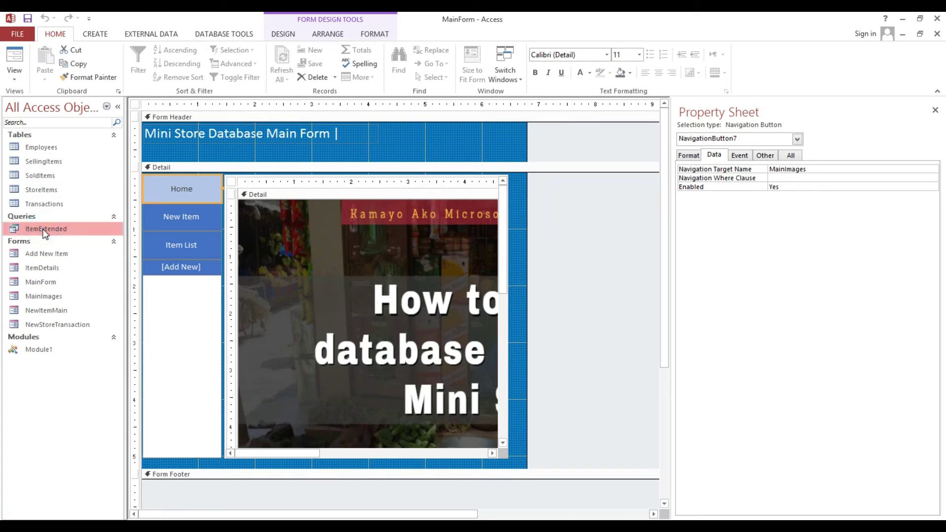
pyautogui.click(98, 34)
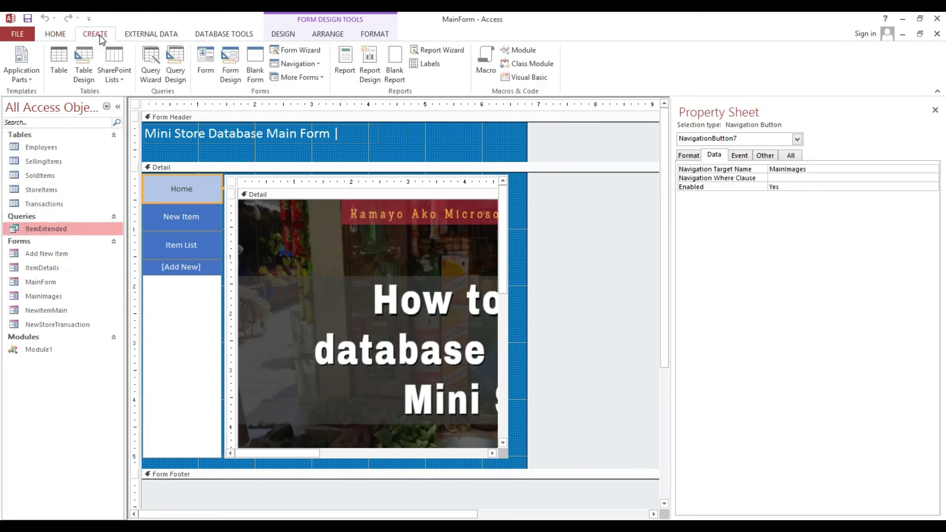
pyautogui.click(322, 78)
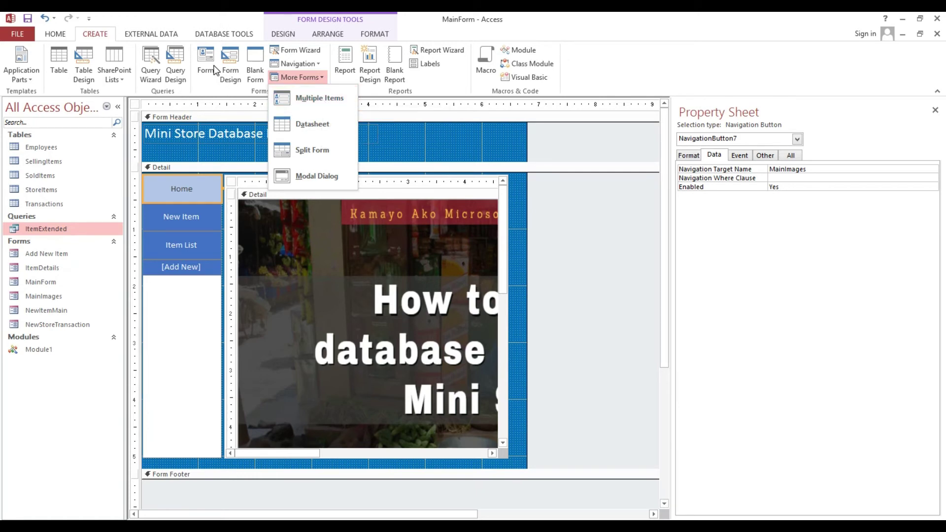
# Create a Multiple Items form from ItemExtended and switch it to Design view.
pyautogui.click(301, 99)
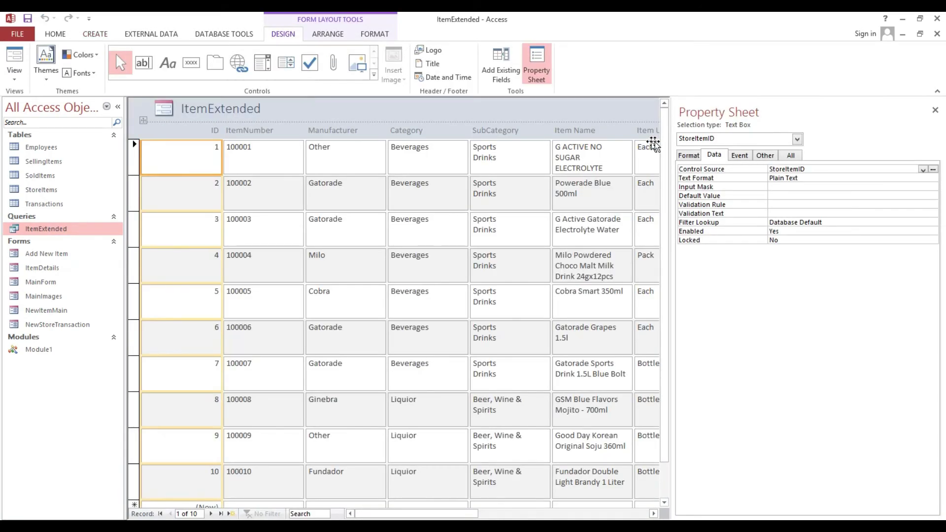
pyautogui.moveTo(671, 142); pyautogui.dragTo(914, 141)
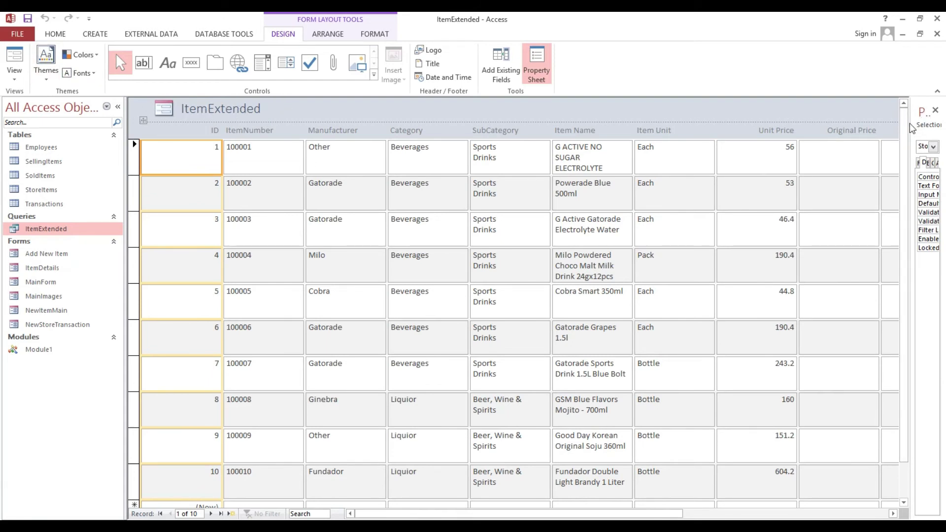
pyautogui.moveTo(911, 132); pyautogui.dragTo(622, 133)
pyautogui.click(14, 84)
pyautogui.click(30, 148)
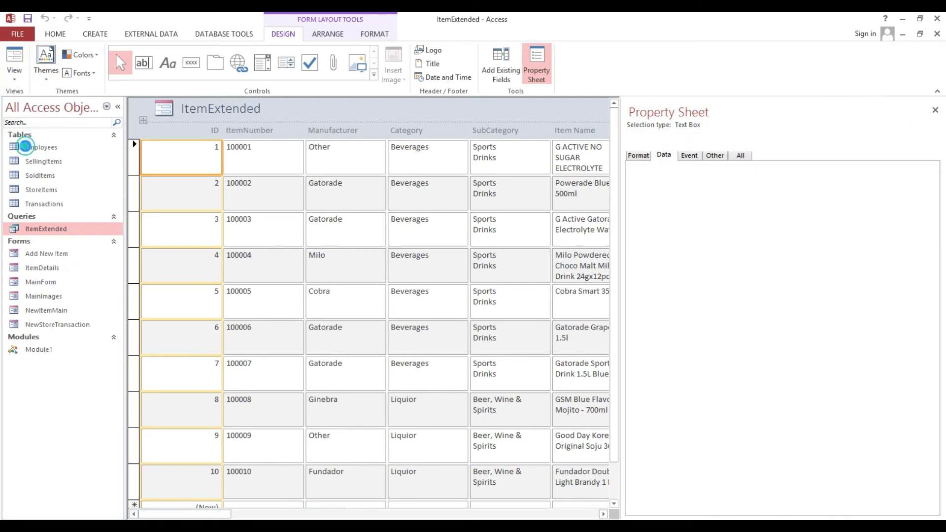
# Check the form's Default View in its Format properties and select the header's title and label rows.
pyautogui.click(118, 106)
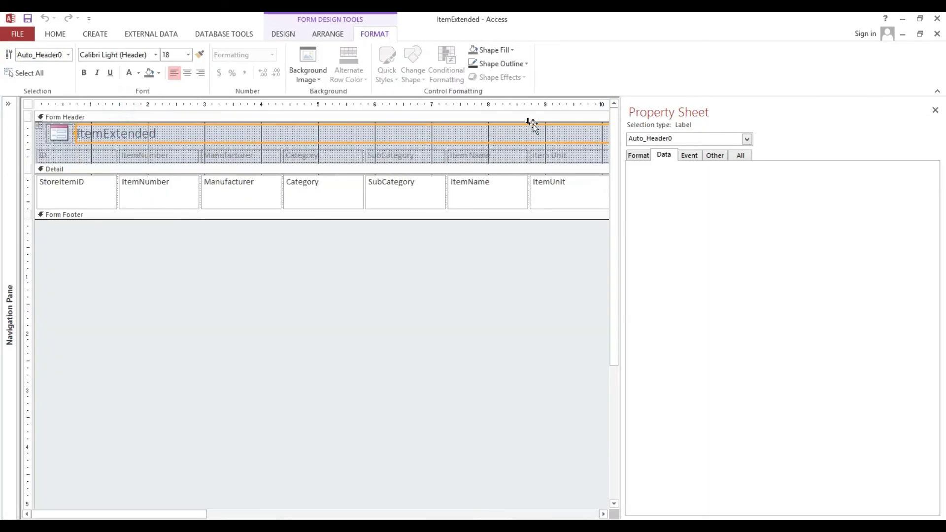
pyautogui.click(28, 104)
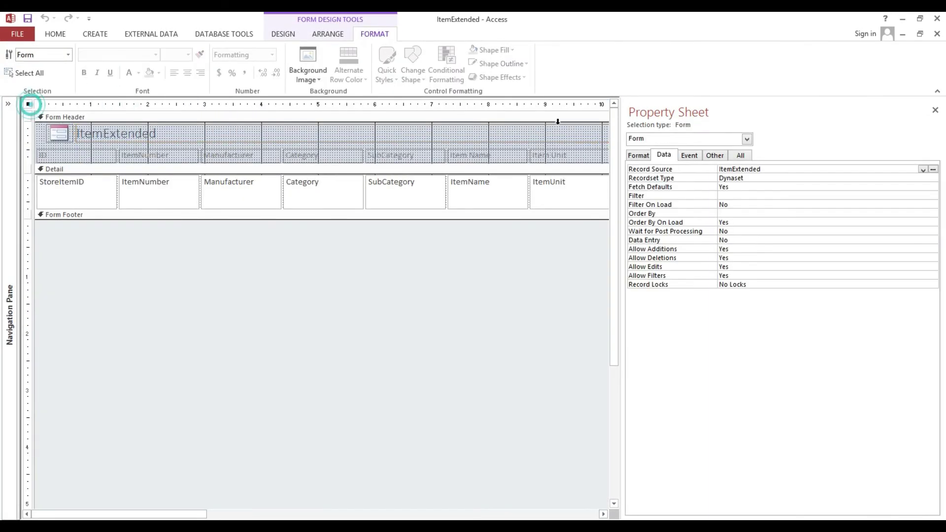
pyautogui.click(639, 156)
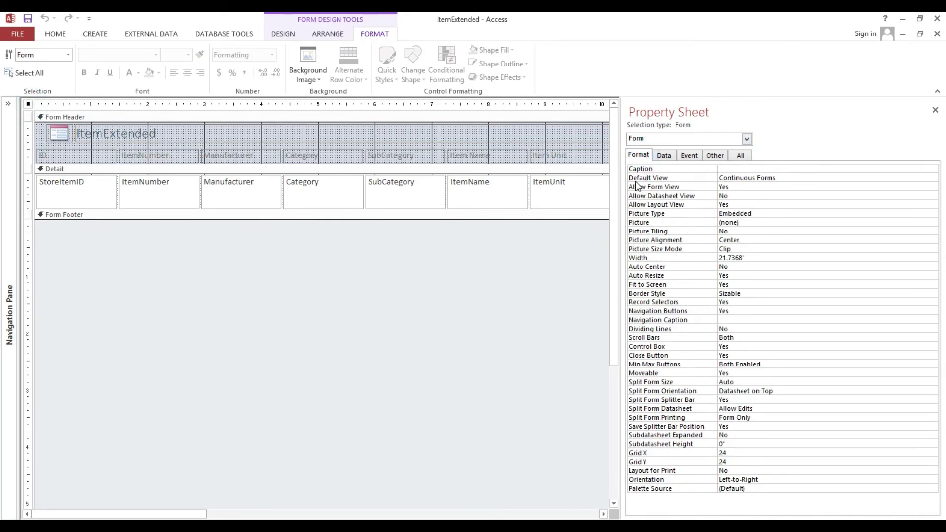
pyautogui.click(640, 178)
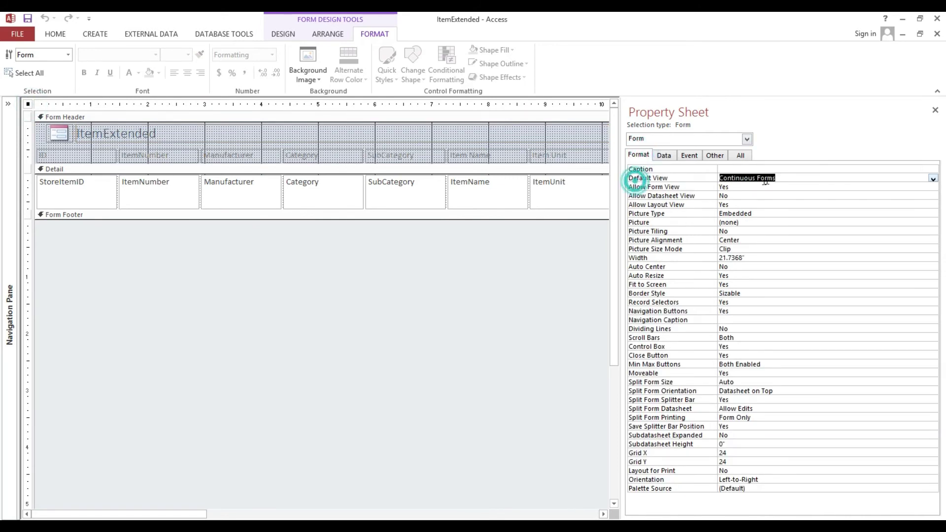
pyautogui.click(29, 134)
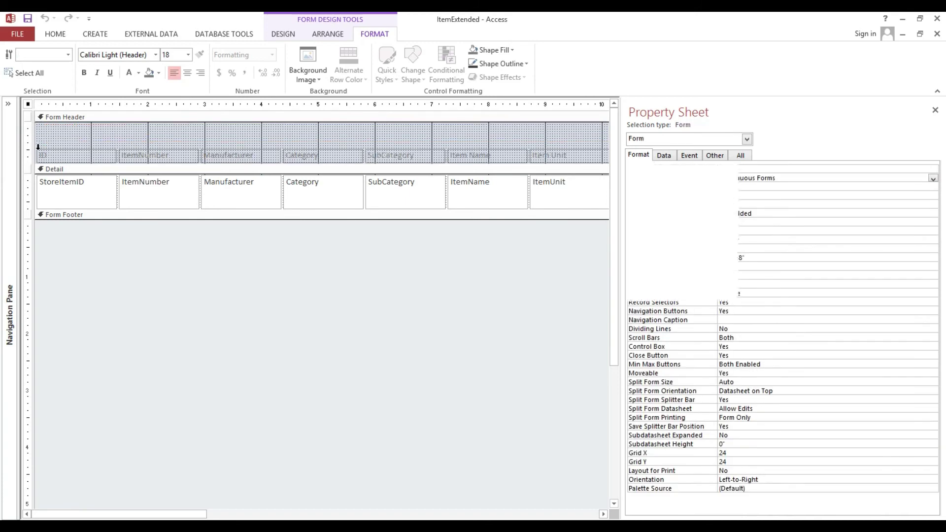
pyautogui.click(32, 153)
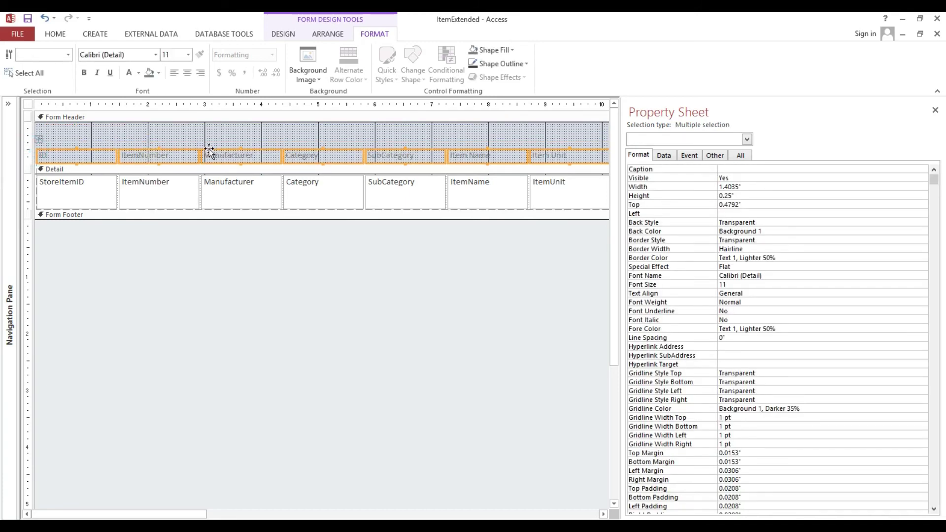
pyautogui.click(7, 104)
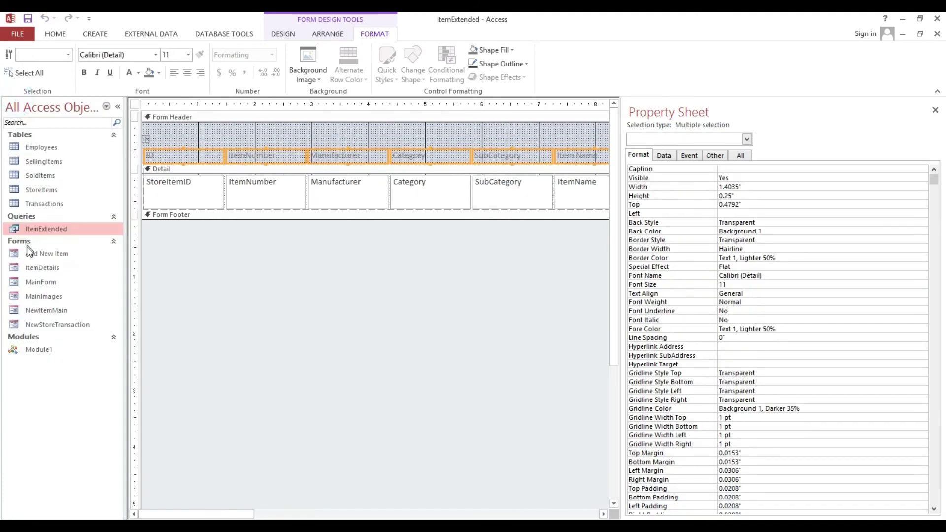
# Give the ItemExtended form header the #0072BC Back Color copied from ItemDetails' header.
pyautogui.click(36, 266)
pyautogui.rightClick(36, 266)
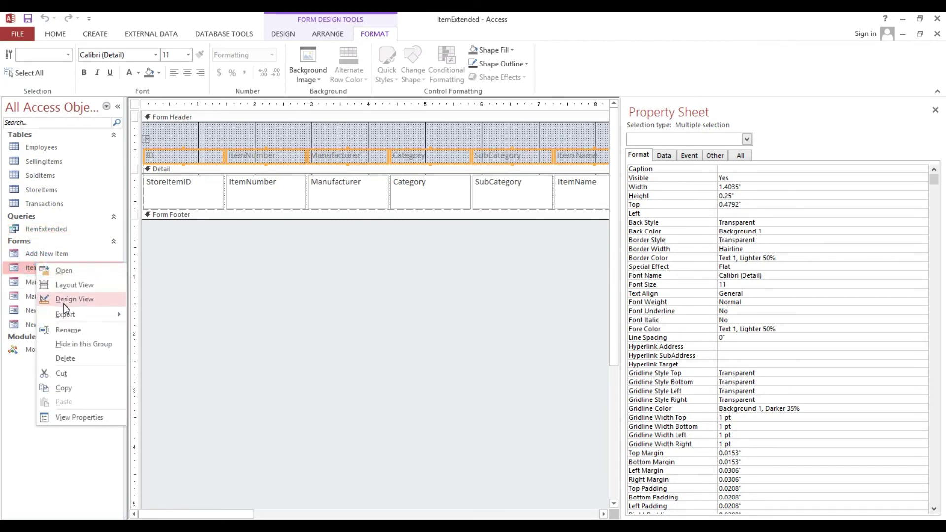
pyautogui.click(64, 303)
pyautogui.click(360, 133)
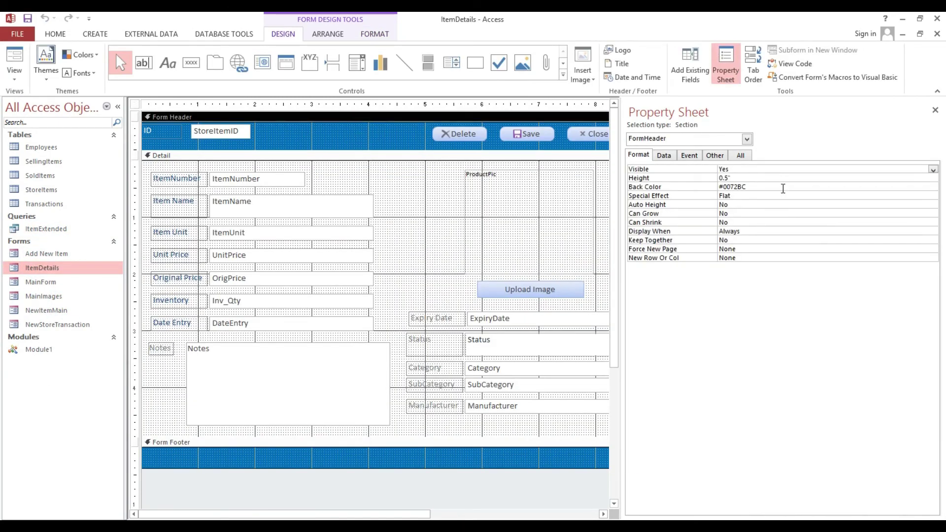
pyautogui.click(782, 188)
pyautogui.hotkey('ctrl', 'c')
pyautogui.click(937, 34)
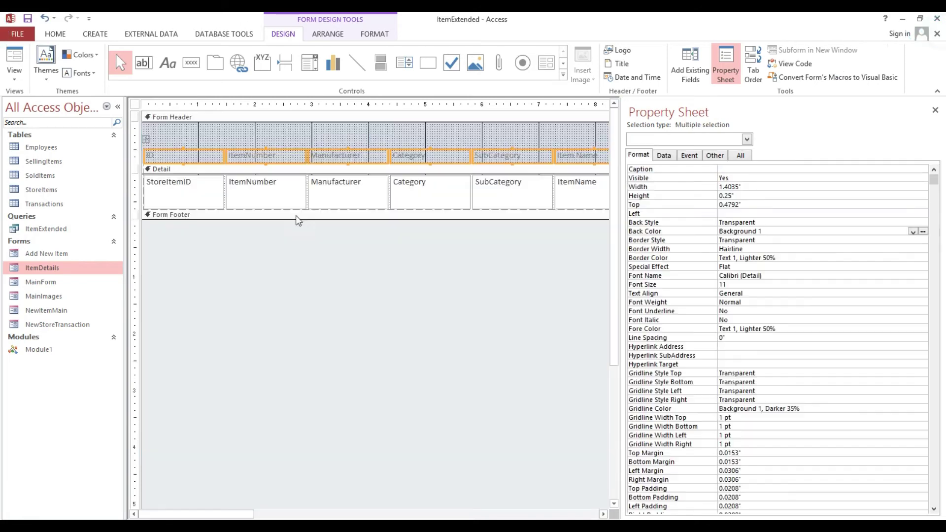
pyautogui.click(287, 133)
pyautogui.rightClick(286, 131)
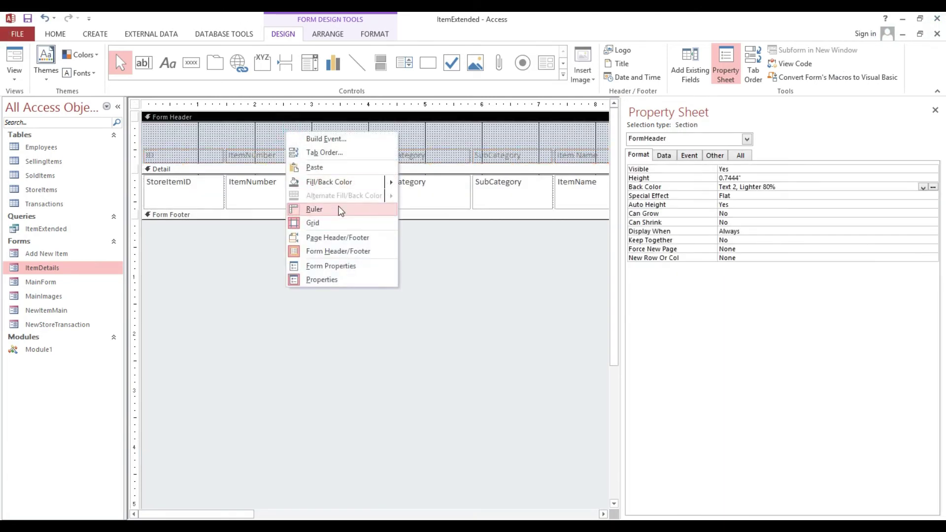
pyautogui.click(800, 184)
pyautogui.click(824, 186)
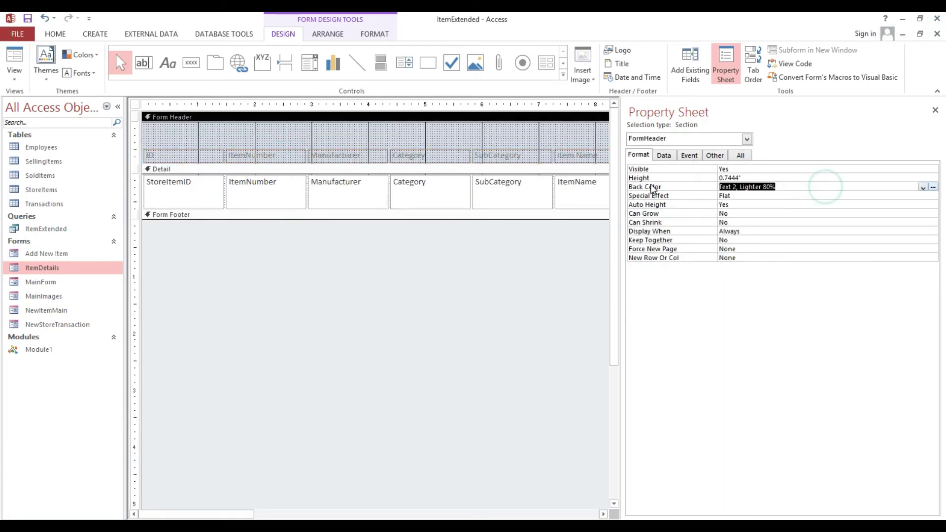
pyautogui.hotkey('ctrl', 'v')
pyautogui.press('Return')
# Make the column heading labels in the header white.
pyautogui.click(132, 160)
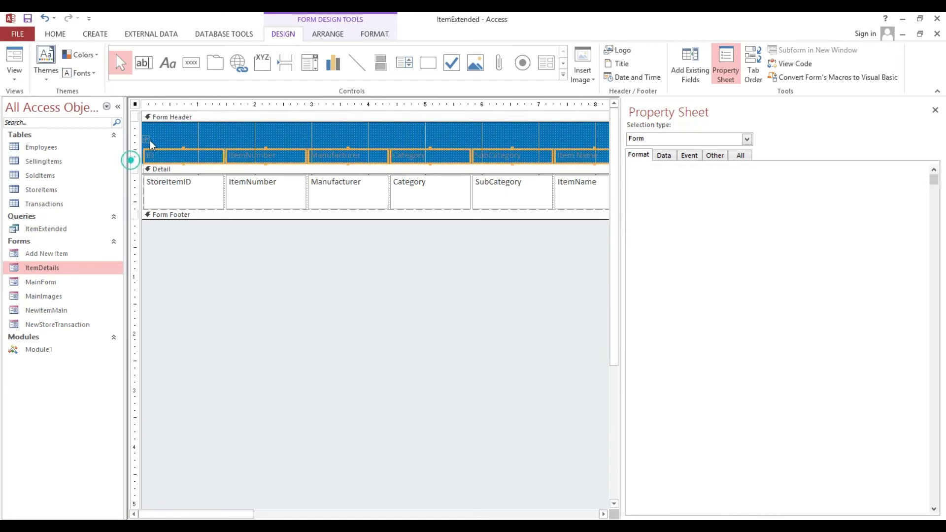
pyautogui.click(49, 37)
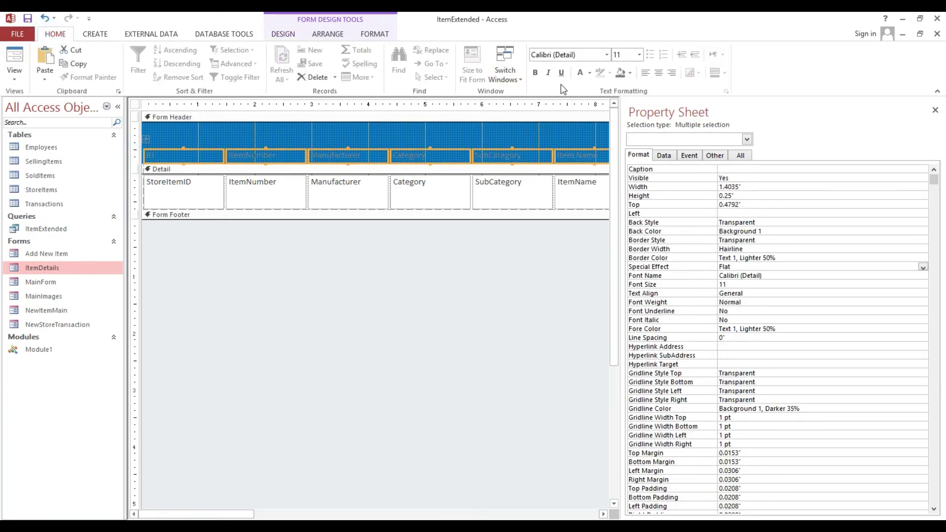
pyautogui.click(580, 72)
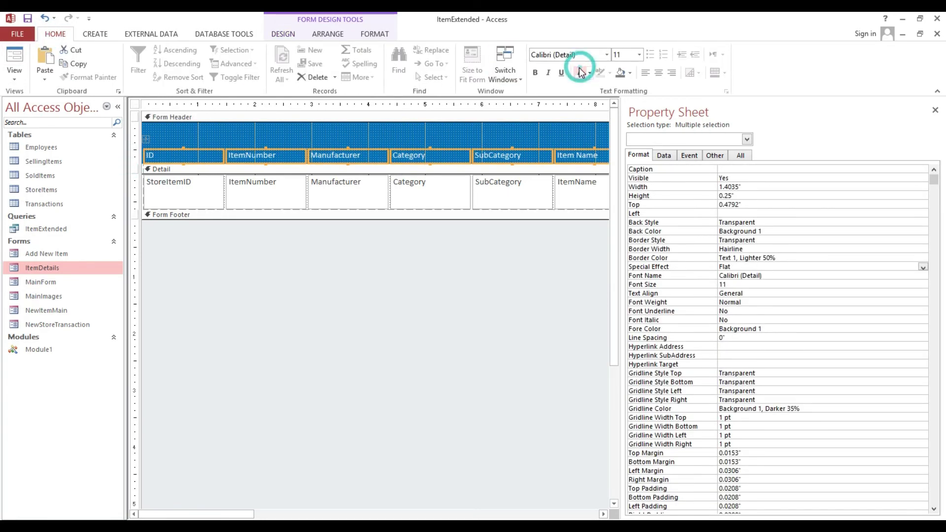
pyautogui.click(359, 140)
# Move the heading labels higher and resize the ItemExtended form header.
pyautogui.click(133, 155)
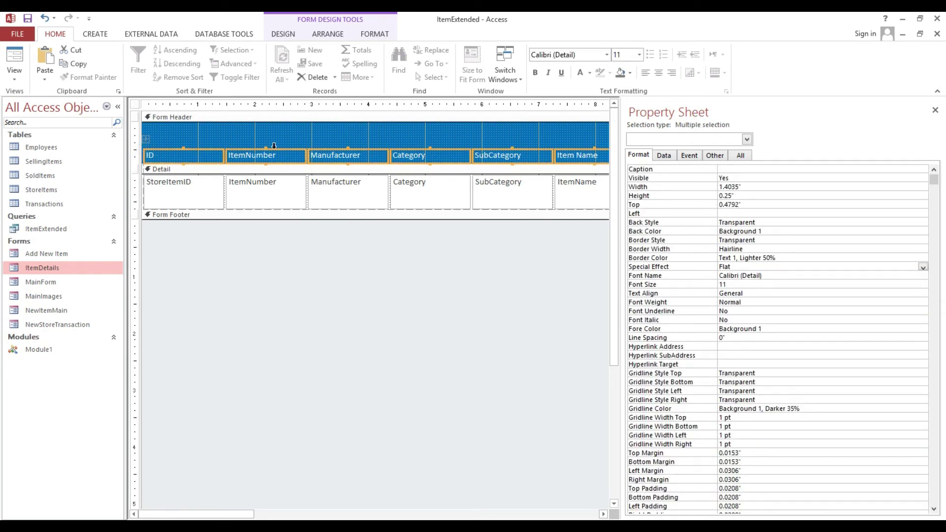
pyautogui.moveTo(278, 147)
pyautogui.mouseDown()
pyautogui.moveTo(278, 132)
pyautogui.moveTo(270, 162)
pyautogui.moveTo(271, 147)
pyautogui.mouseUp()
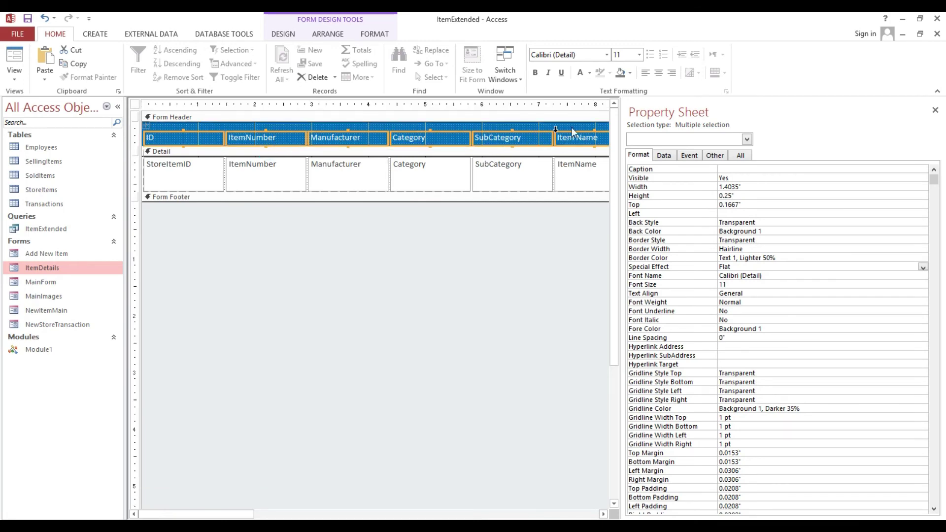
pyautogui.moveTo(622, 119); pyautogui.dragTo(826, 118)
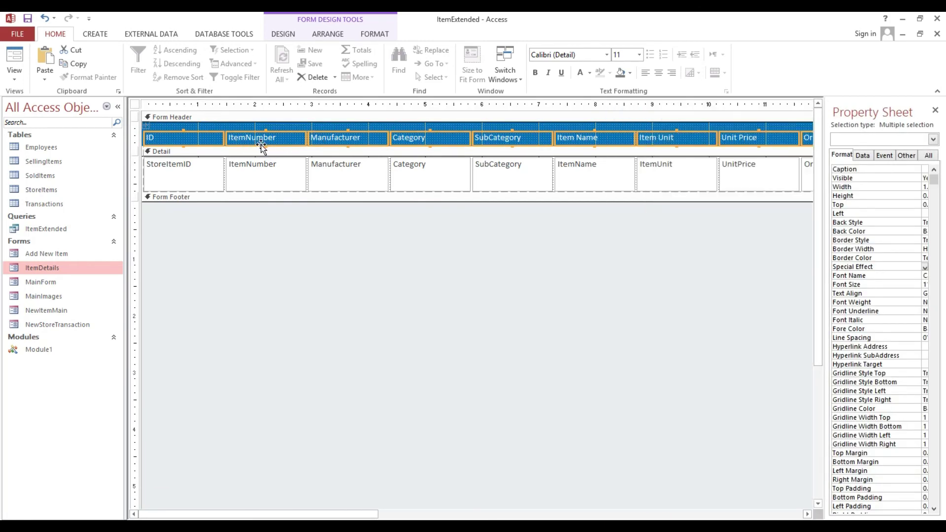
pyautogui.moveTo(256, 145); pyautogui.dragTo(176, 158)
pyautogui.click(239, 170)
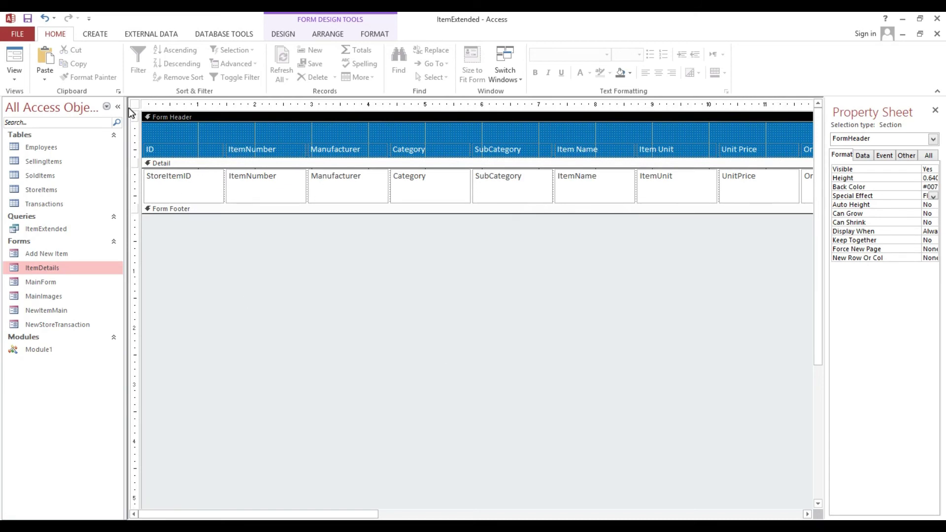
pyautogui.click(118, 106)
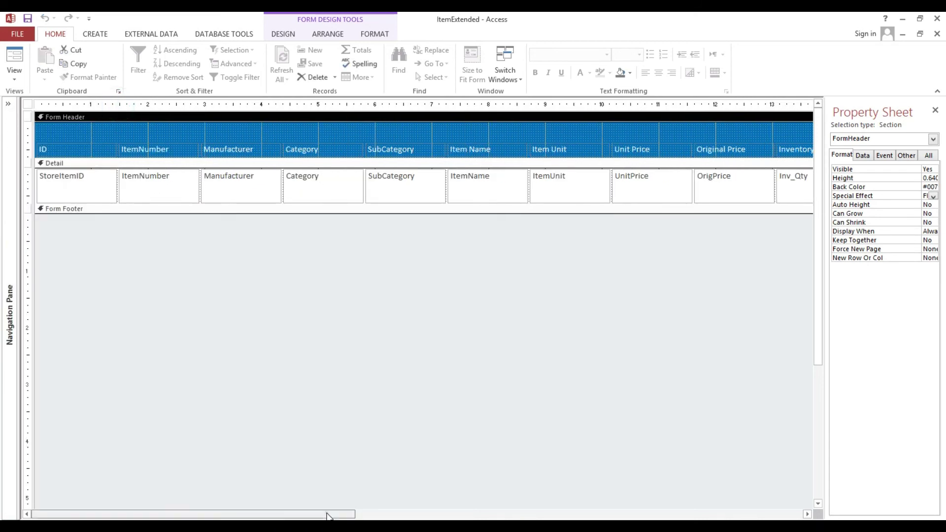
# Delete the OrigPrice, Expiry Date, Date Entry, Status, Category, SubCategory and Manufacturer columns, narrowing the form to 11.60.
pyautogui.moveTo(328, 516); pyautogui.dragTo(435, 514)
pyautogui.moveTo(527, 270); pyautogui.dragTo(568, 140)
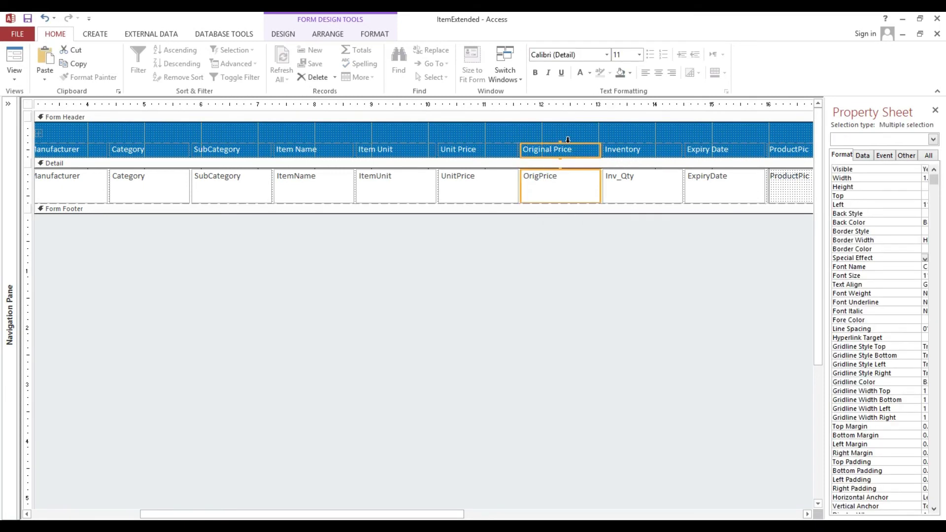
pyautogui.press('Delete')
pyautogui.moveTo(641, 248); pyautogui.dragTo(660, 141)
pyautogui.press('Delete')
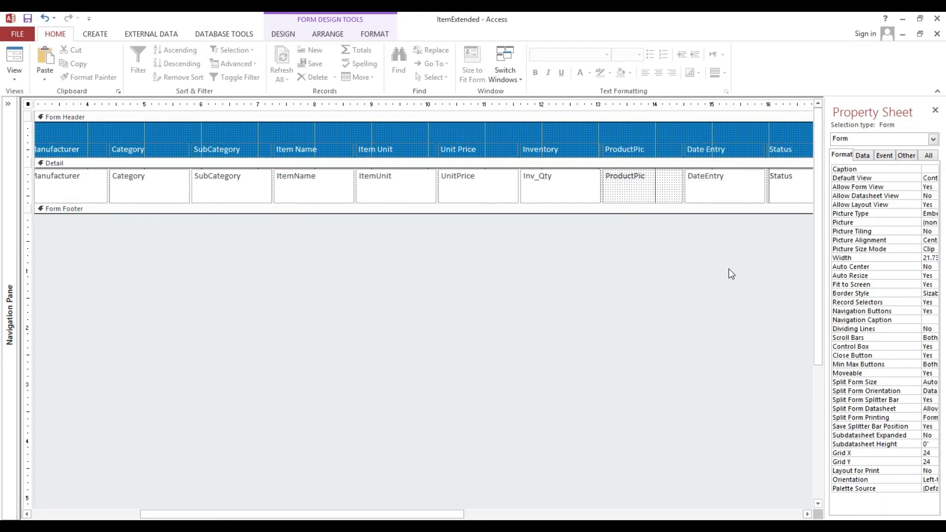
pyautogui.moveTo(726, 269); pyautogui.dragTo(787, 141)
pyautogui.press('Delete')
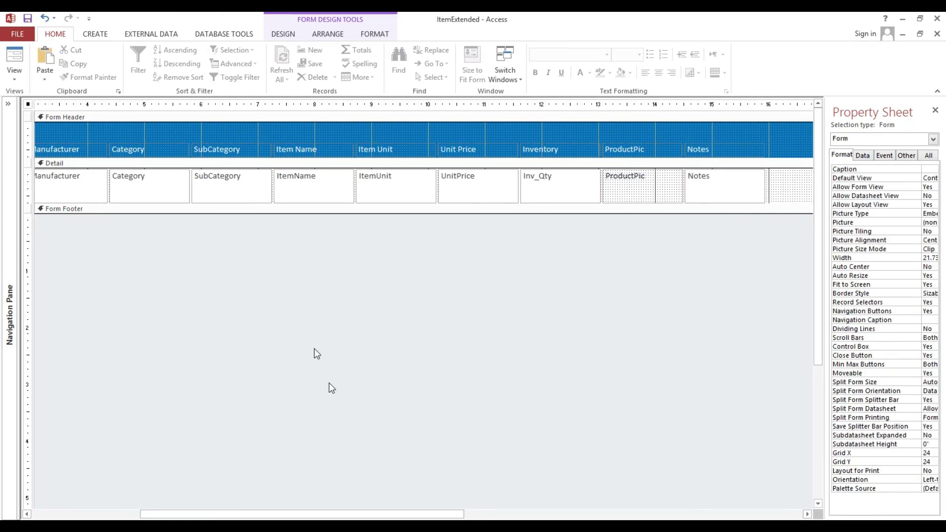
pyautogui.moveTo(153, 259); pyautogui.dragTo(216, 143)
pyautogui.press('Delete')
pyautogui.moveTo(69, 255); pyautogui.dragTo(105, 146)
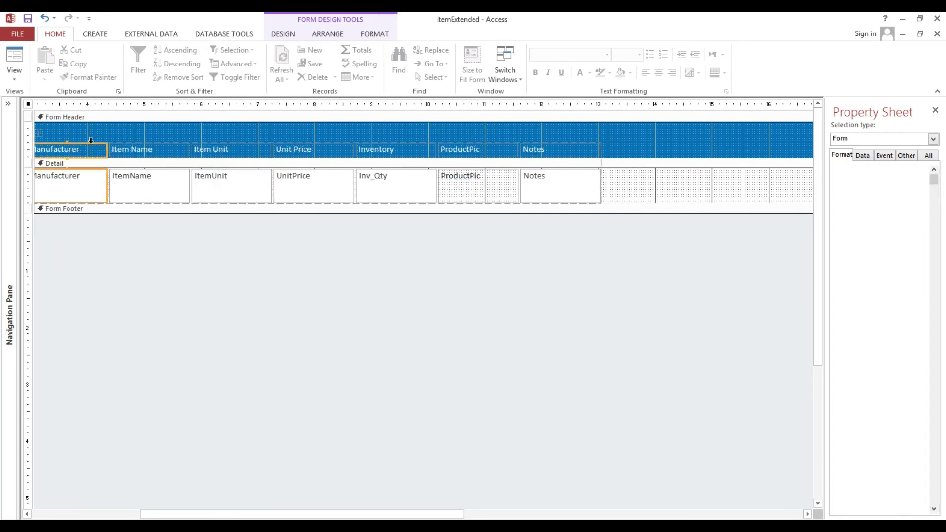
pyautogui.press('Delete')
pyautogui.moveTo(394, 518); pyautogui.dragTo(621, 510)
pyautogui.moveTo(797, 145); pyautogui.dragTo(223, 152)
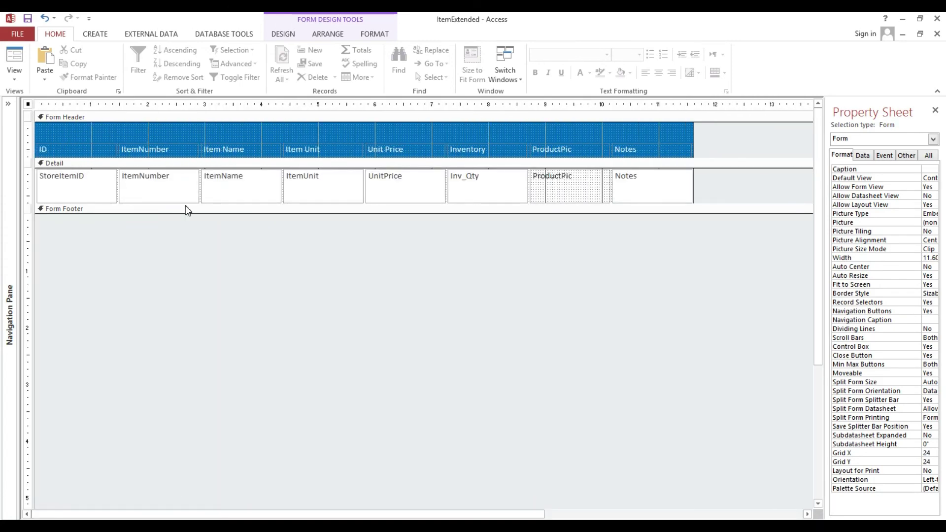
# Shorten the eight Detail fields and shrink the Detail section to fit them.
pyautogui.click(189, 202)
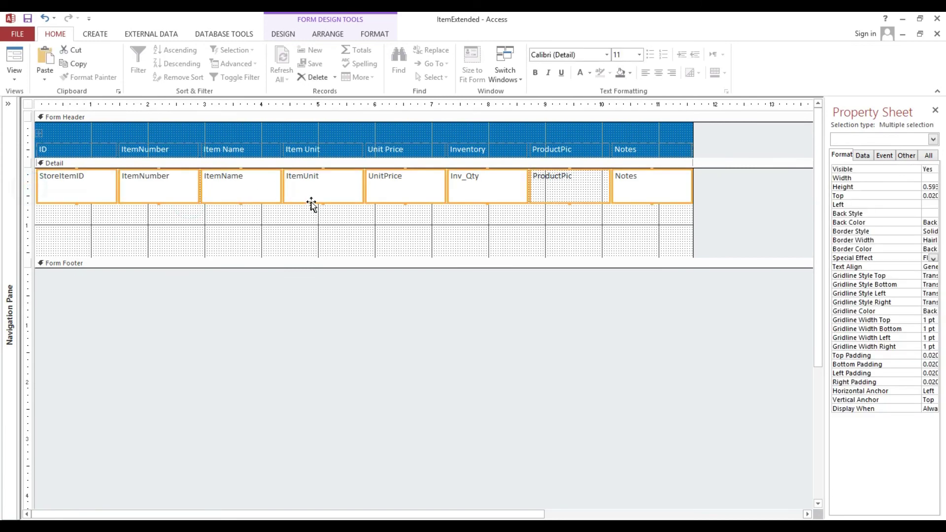
pyautogui.moveTo(323, 200); pyautogui.dragTo(319, 185)
pyautogui.click(289, 214)
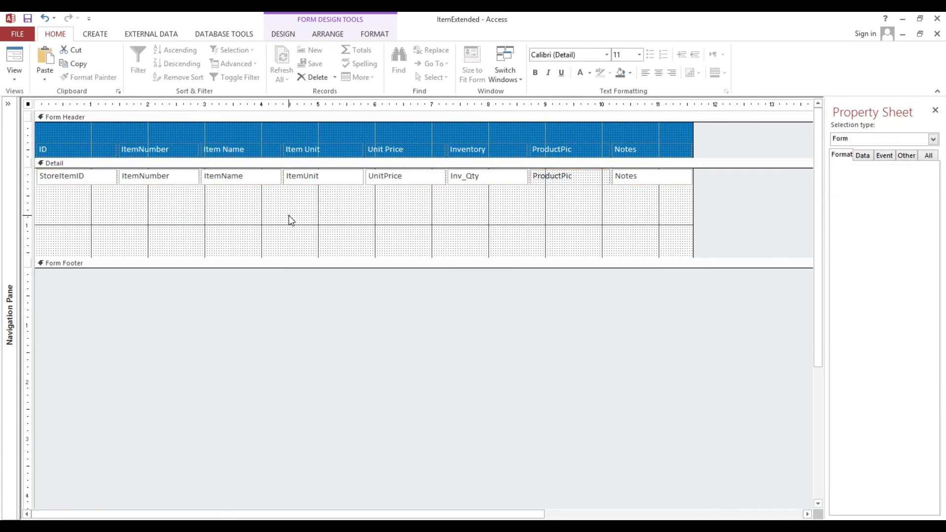
pyautogui.moveTo(285, 257); pyautogui.dragTo(286, 185)
# Save the form as Item List.
pyautogui.click(27, 18)
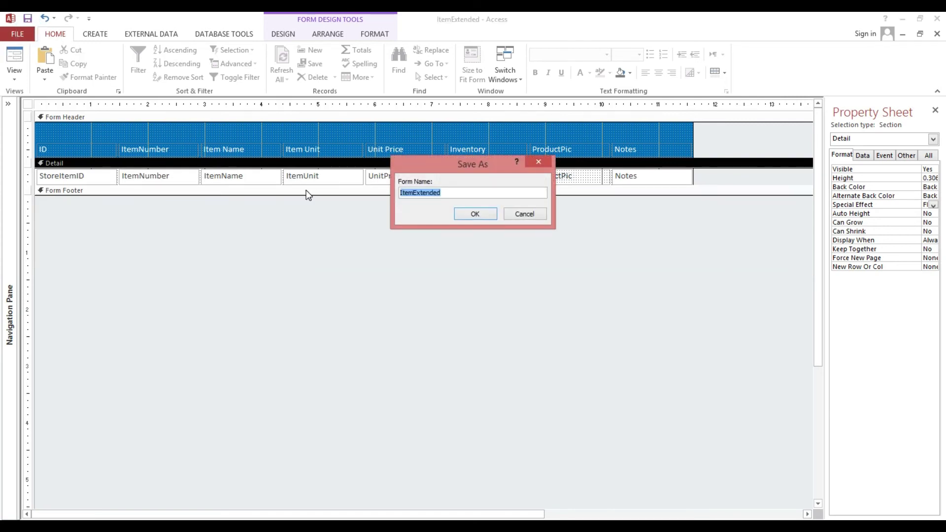
pyautogui.write('Item List')
pyautogui.click(463, 214)
# Preview Item List in Form view, return to Design view, and widen the property pane.
pyautogui.click(13, 58)
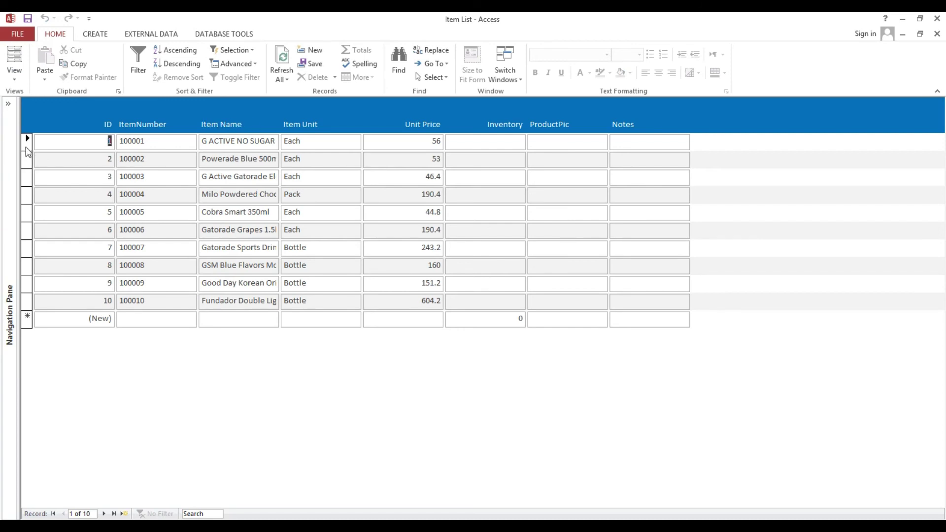
pyautogui.rightClick(75, 117)
pyautogui.click(117, 153)
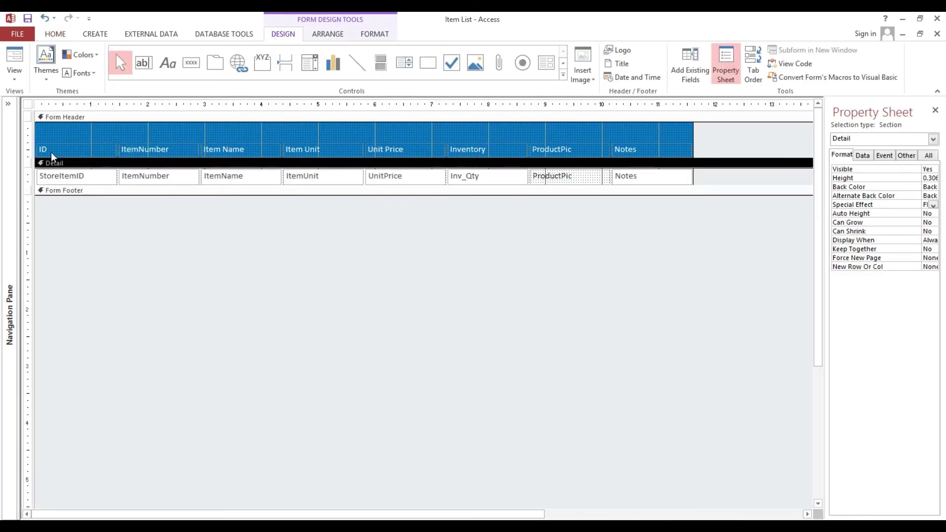
pyautogui.moveTo(826, 174); pyautogui.dragTo(581, 174)
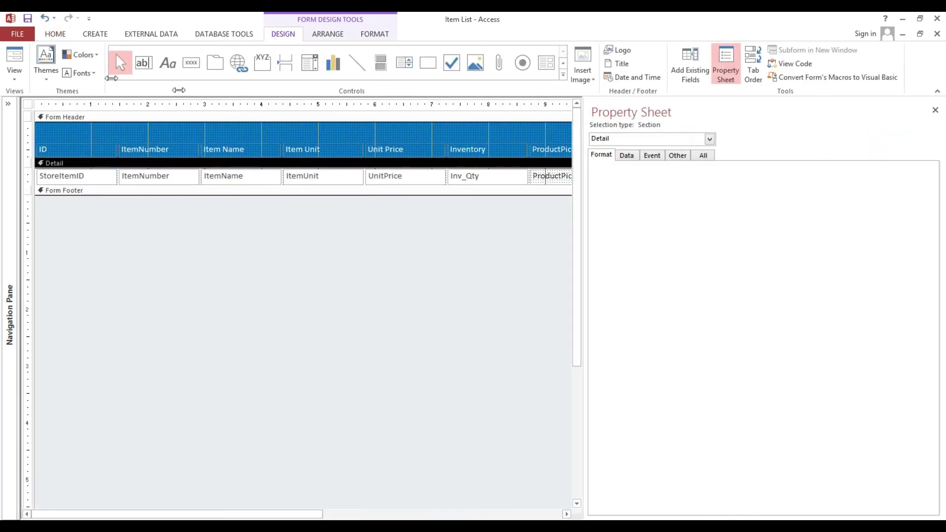
# Step through the item records in Form view up to record 7, then return to Design view.
pyautogui.click(14, 58)
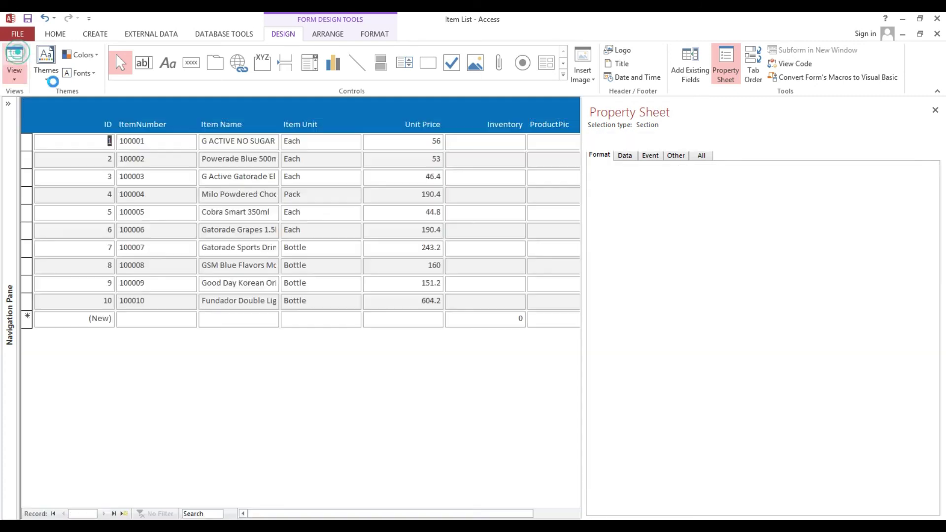
pyautogui.click(27, 158)
pyautogui.click(27, 177)
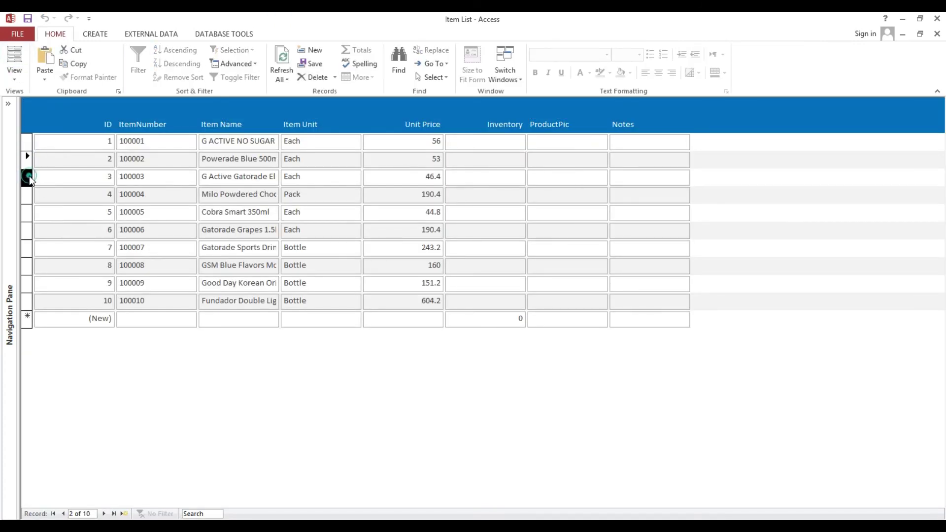
pyautogui.click(27, 194)
pyautogui.click(29, 212)
pyautogui.click(27, 247)
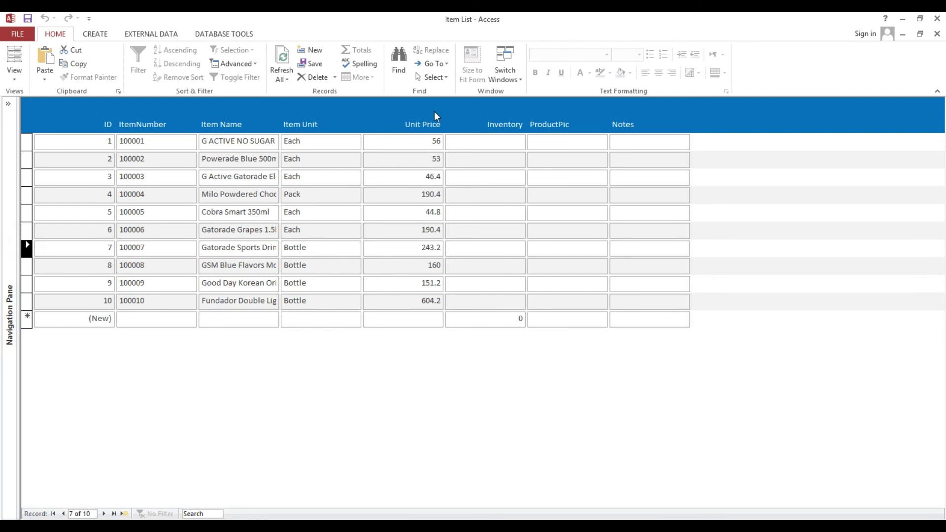
pyautogui.rightClick(374, 114)
pyautogui.click(389, 143)
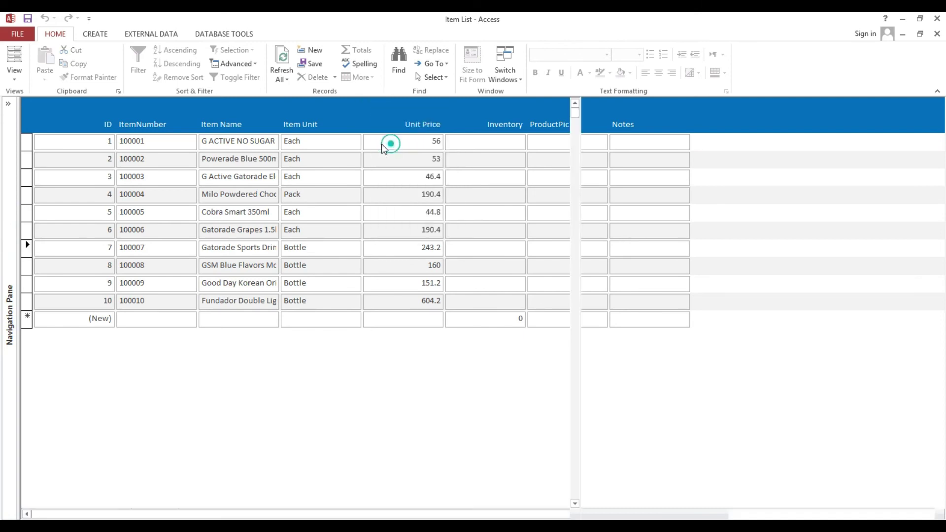
# Make the Detail fields' background and borders transparent.
pyautogui.click(31, 177)
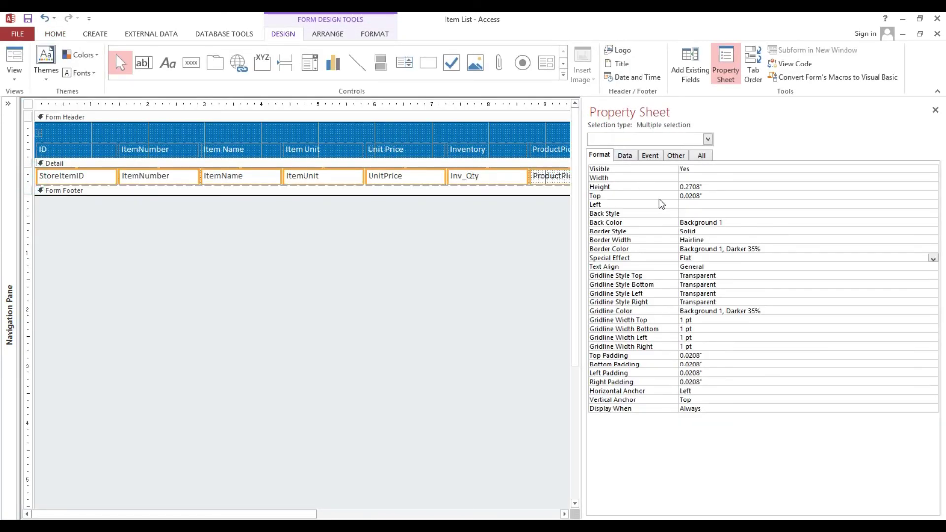
pyautogui.click(699, 213)
pyautogui.click(933, 213)
pyautogui.click(901, 219)
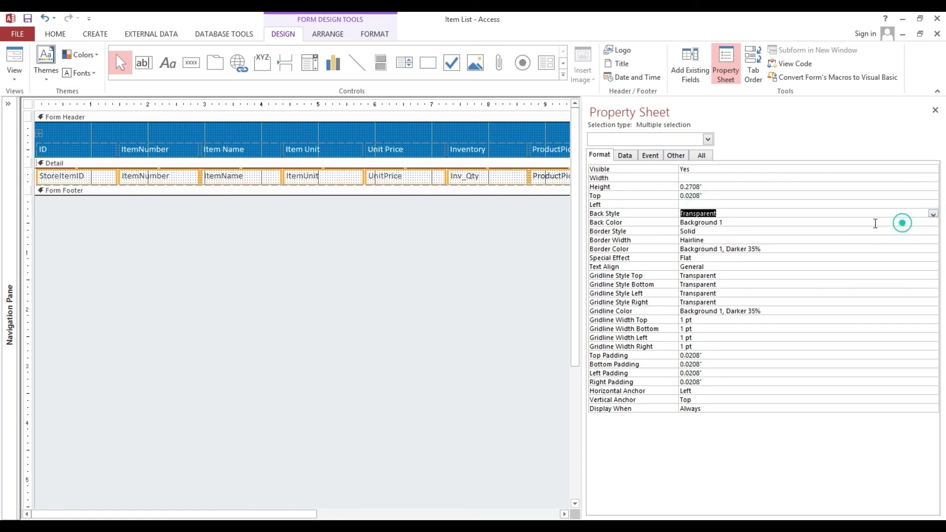
pyautogui.click(606, 232)
pyautogui.click(933, 232)
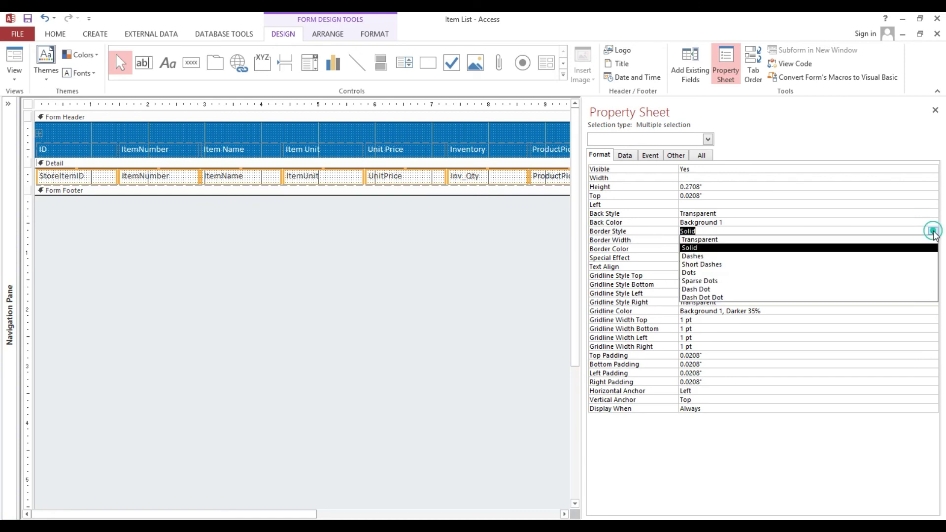
pyautogui.click(887, 241)
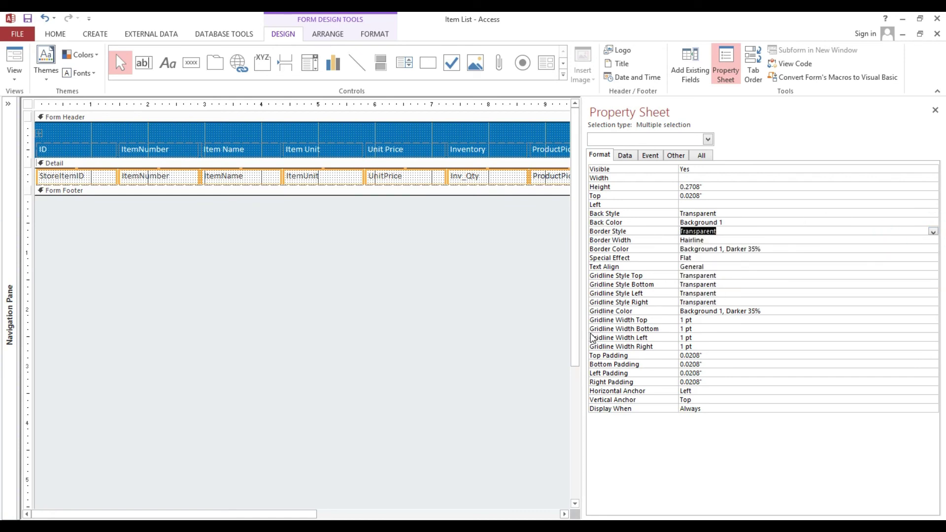
# Set the fields' Gridline Style Bottom to Solid and preview the records in Form view.
pyautogui.click(601, 285)
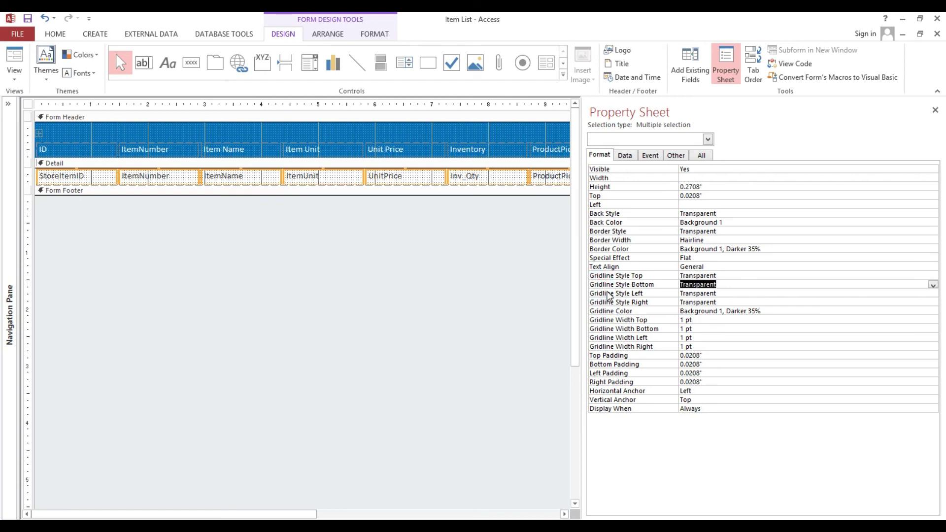
pyautogui.click(933, 285)
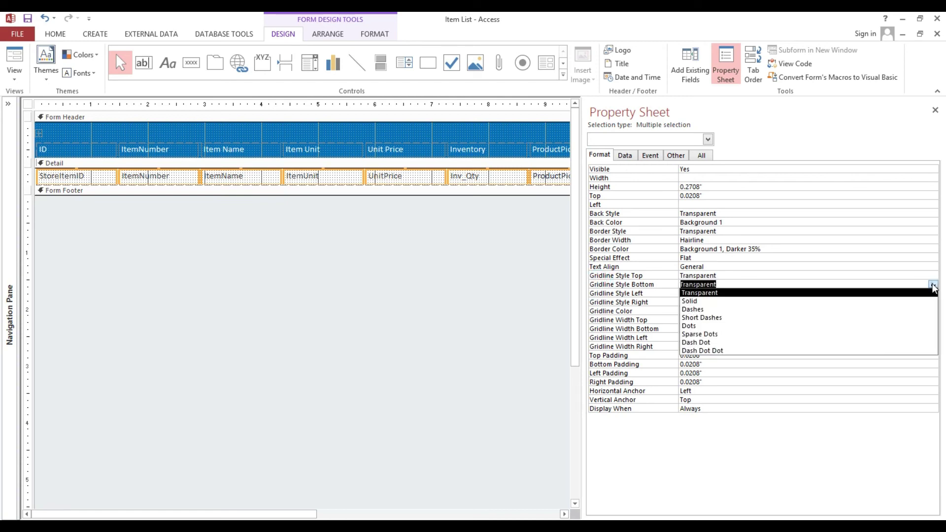
pyautogui.click(880, 302)
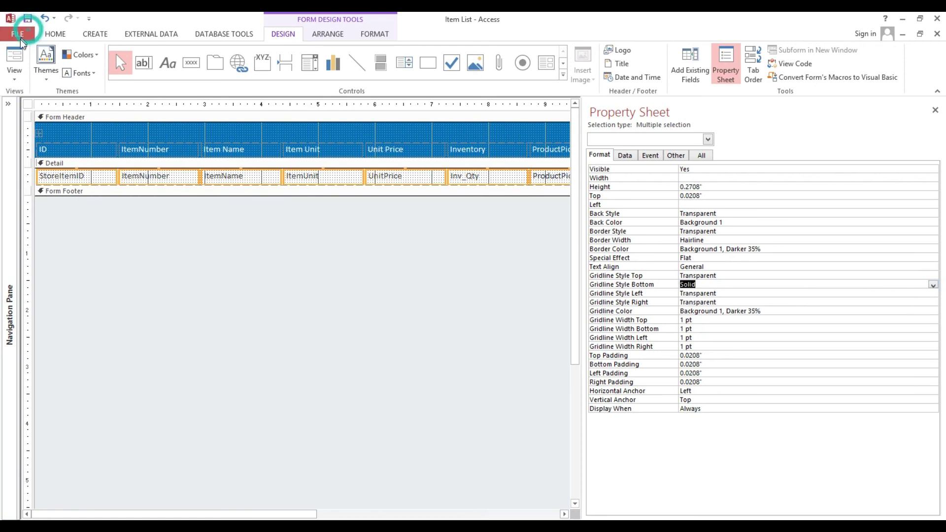
pyautogui.click(15, 57)
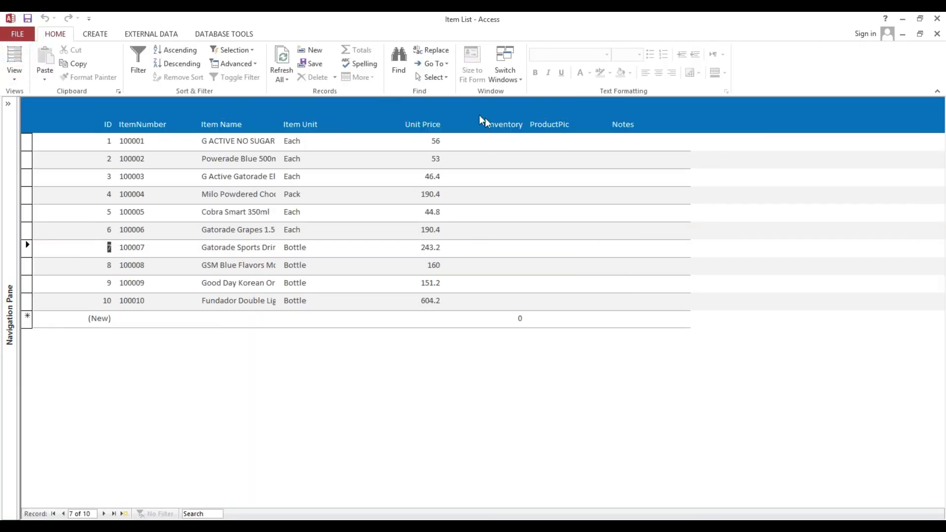
# Switch the Item List form back to Design view and select only the ItemName text box.
pyautogui.rightClick(456, 103)
pyautogui.click(472, 141)
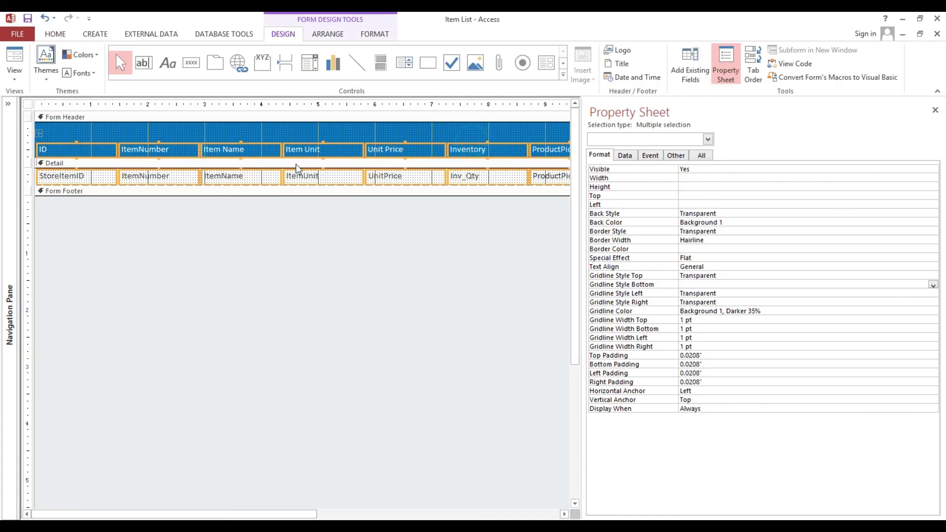
pyautogui.click(148, 242)
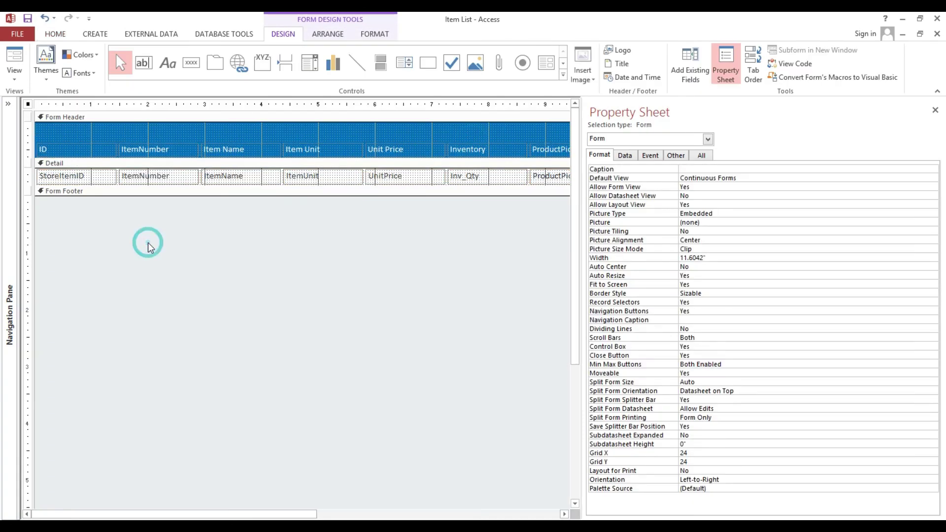
pyautogui.click(220, 175)
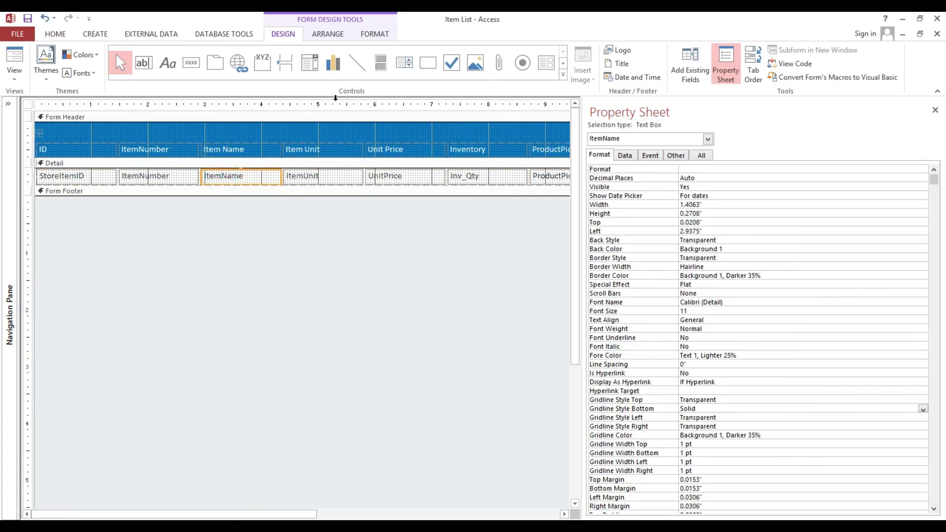
# Anchor ItemName to Stretch Across Top and preview the widened Item Name column in Form view.
pyautogui.click(338, 36)
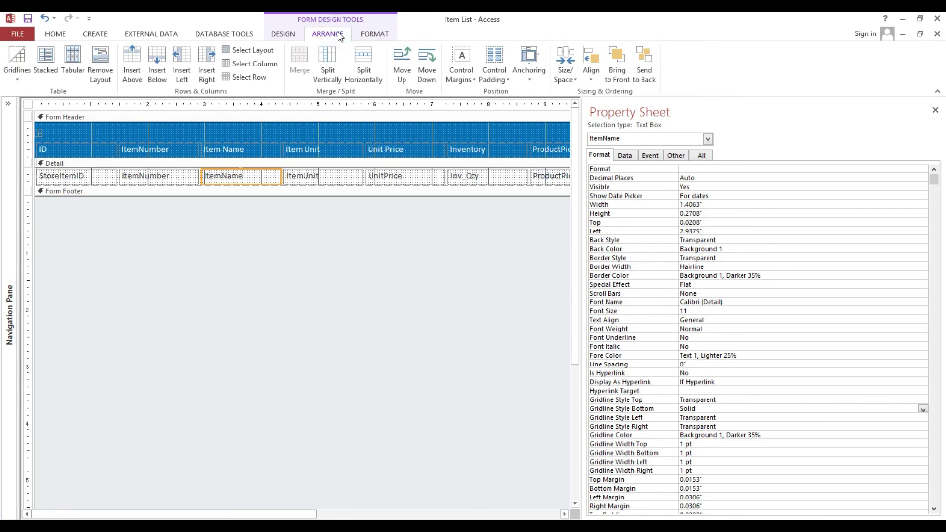
pyautogui.click(524, 73)
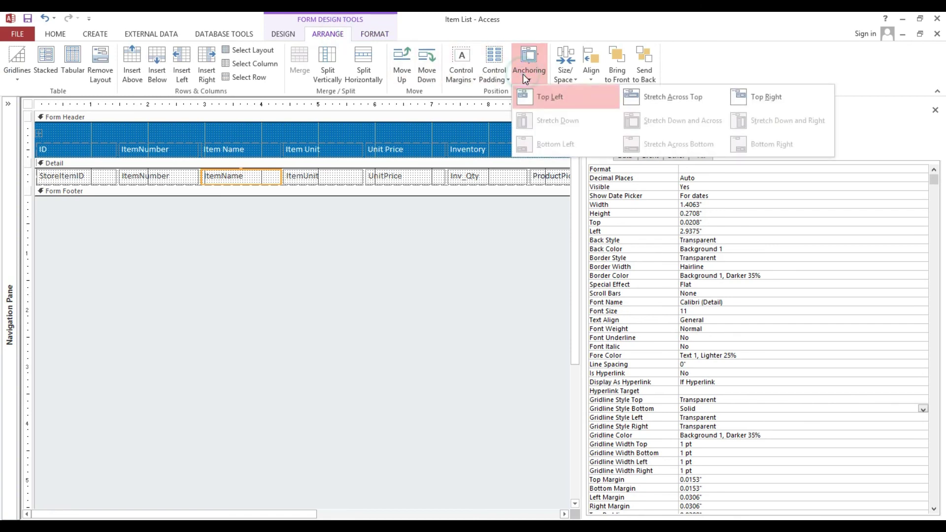
pyautogui.click(649, 98)
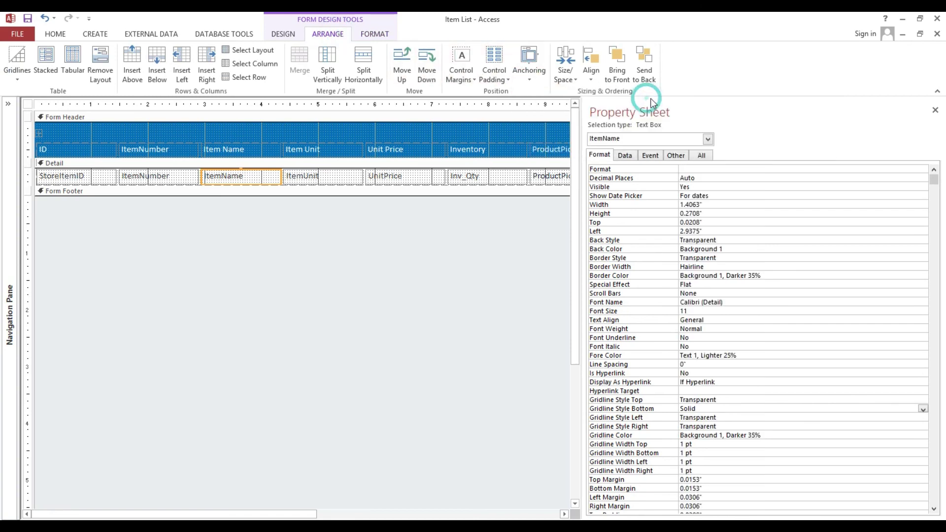
pyautogui.click(57, 32)
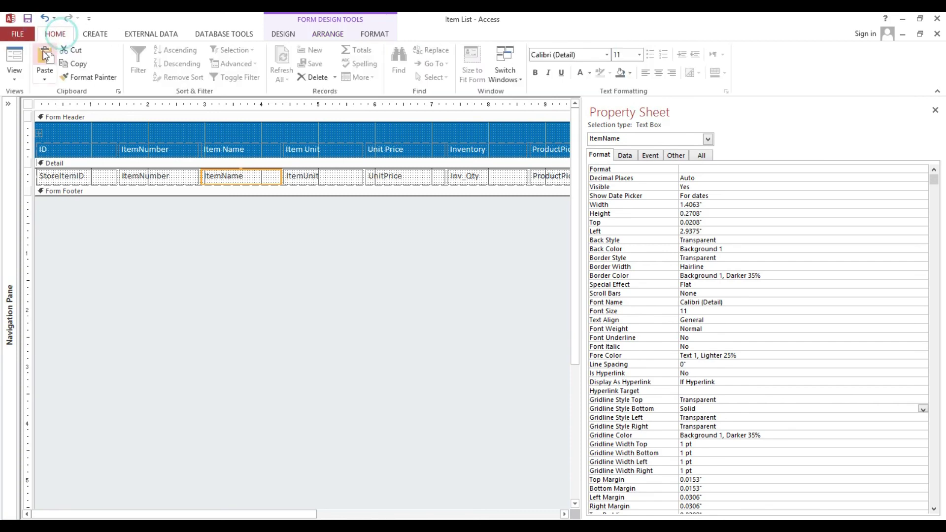
pyautogui.click(15, 54)
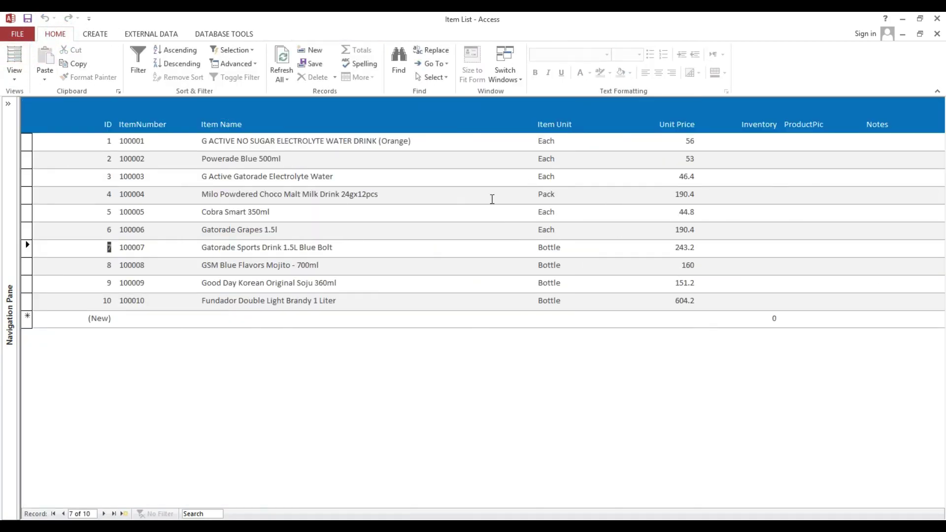
# Close the Item List form and select MainForm's Item List navigation tab.
pyautogui.click(937, 33)
pyautogui.click(9, 104)
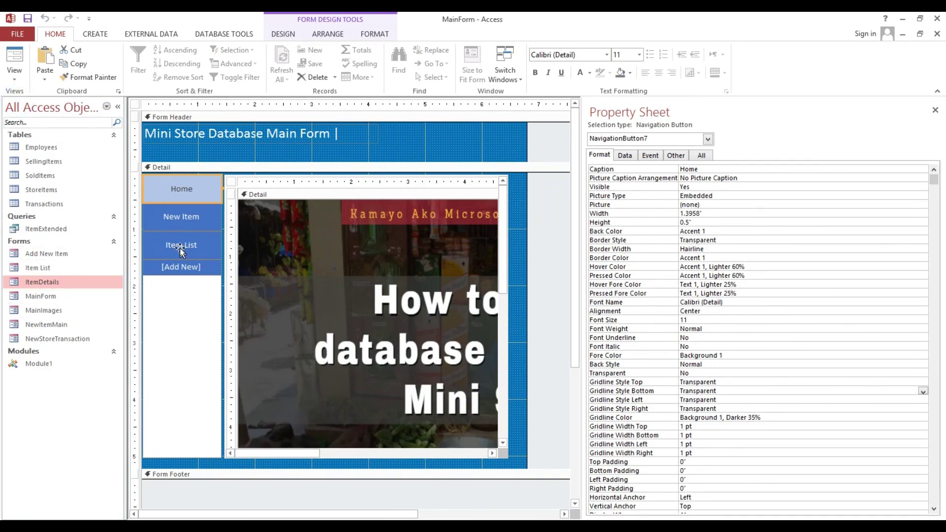
pyautogui.click(182, 249)
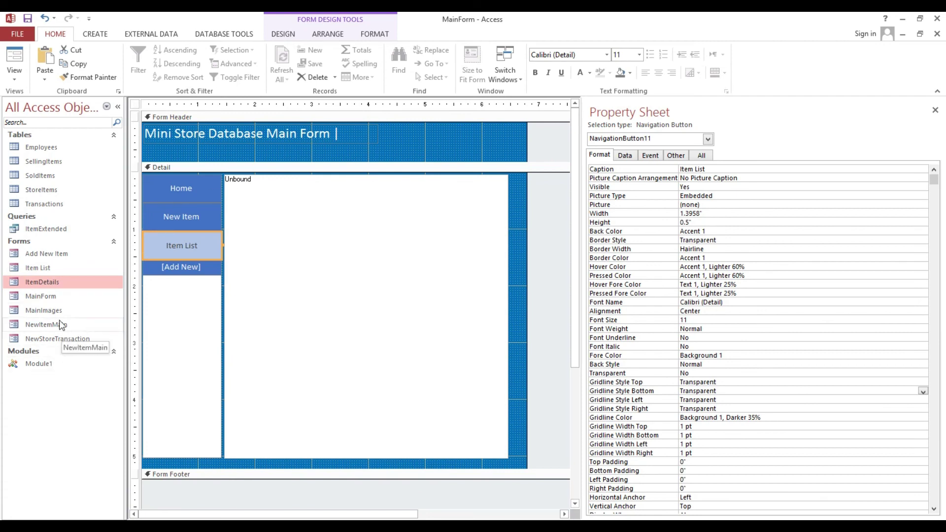
pyautogui.click(49, 267)
pyautogui.click(49, 266)
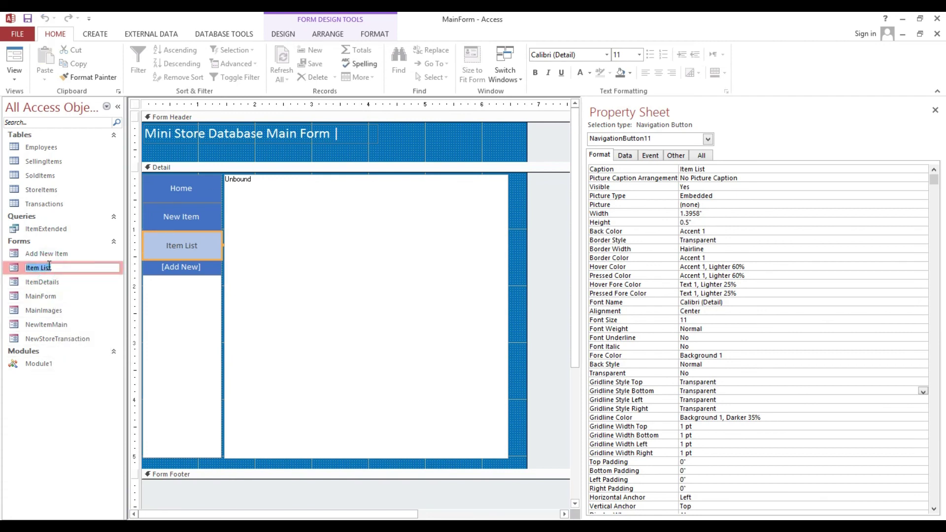
pyautogui.click(171, 253)
pyautogui.click(186, 218)
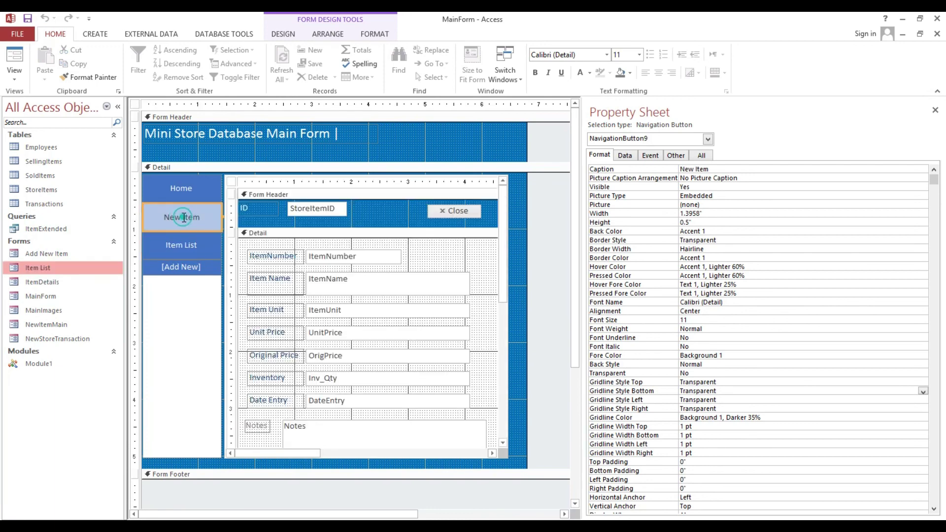
pyautogui.click(182, 244)
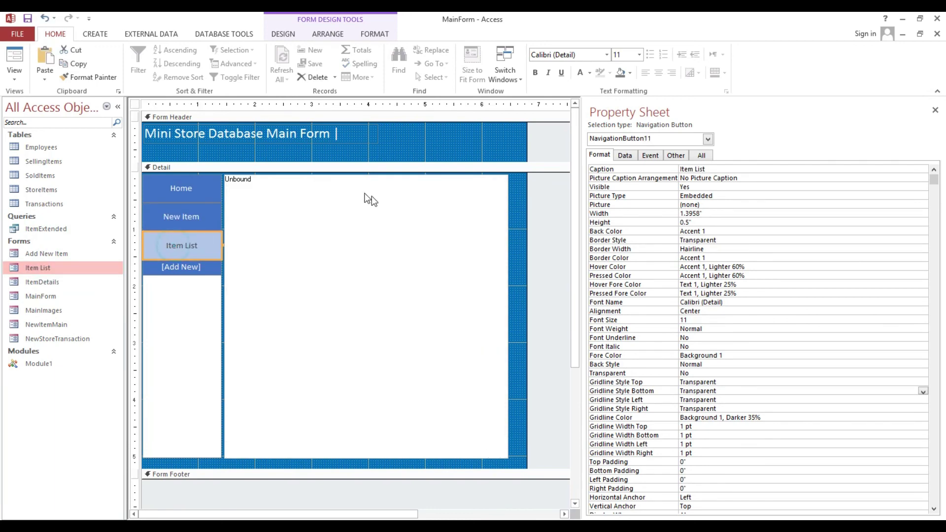
# Set the Item List tab's Navigation Target Name to the Item List form.
pyautogui.click(625, 157)
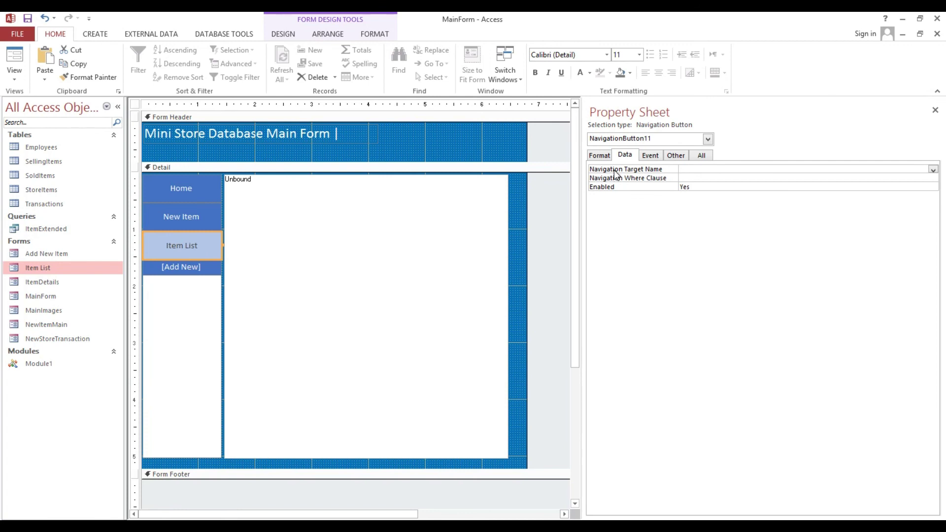
pyautogui.click(615, 170)
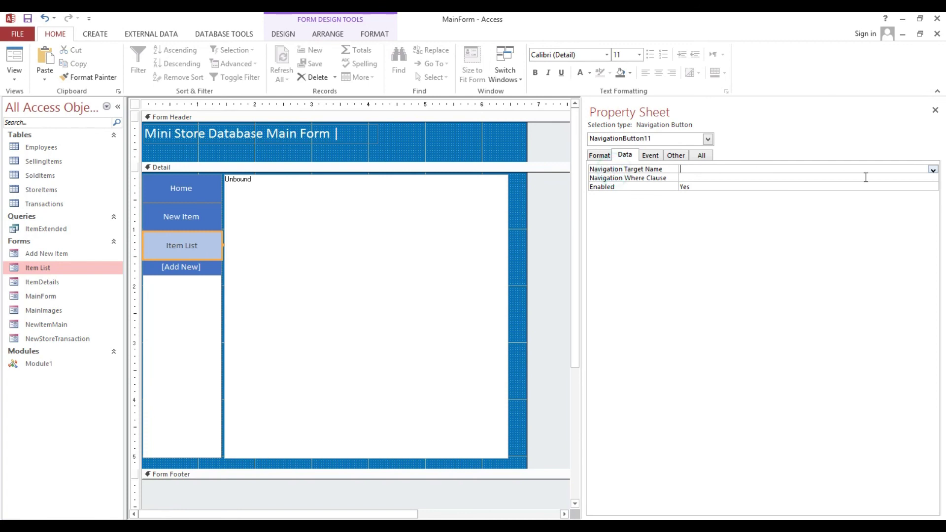
pyautogui.click(933, 170)
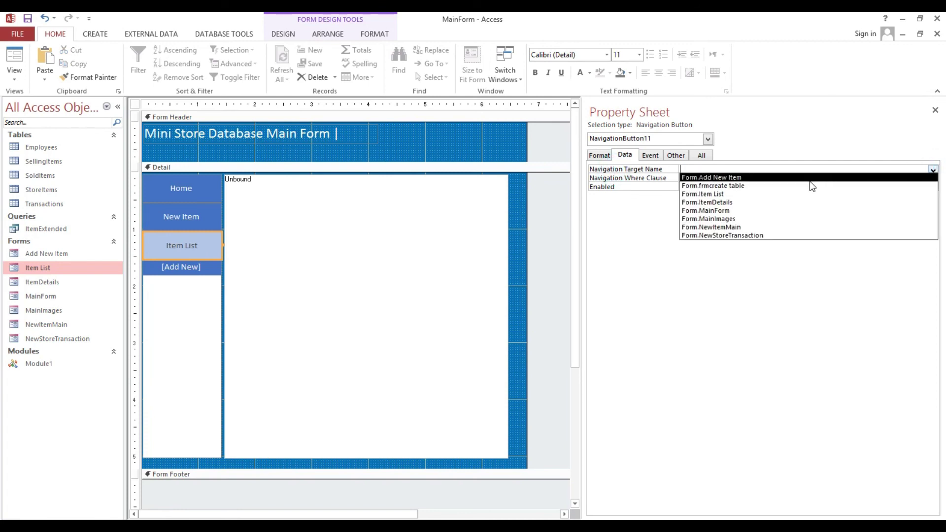
pyautogui.click(783, 195)
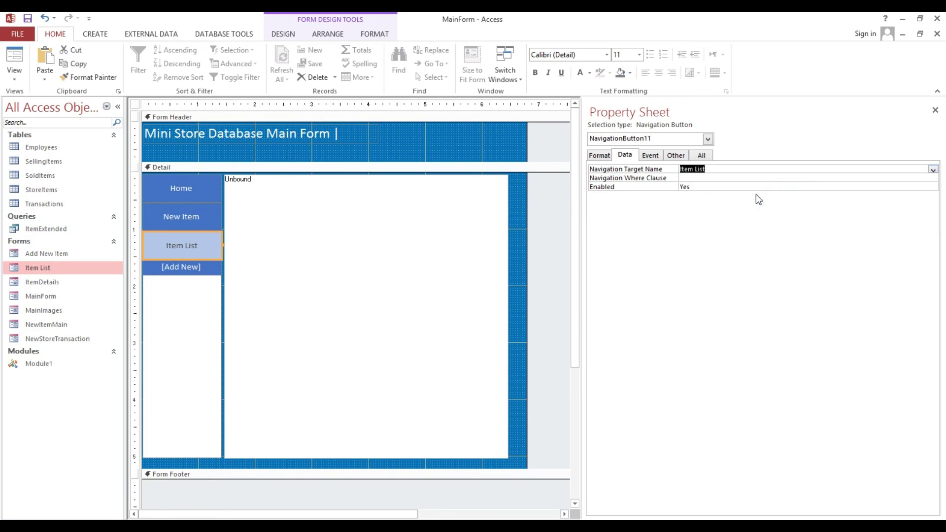
pyautogui.click(715, 177)
pyautogui.click(194, 228)
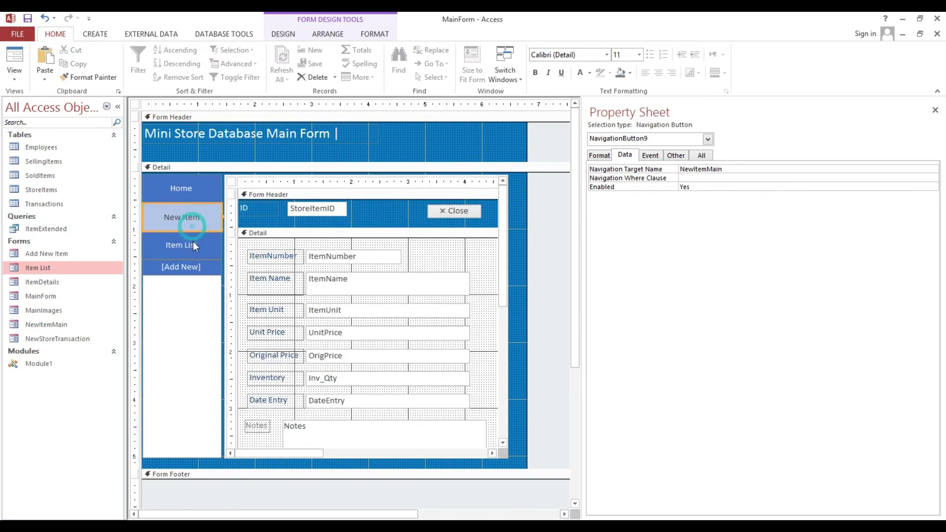
pyautogui.click(191, 255)
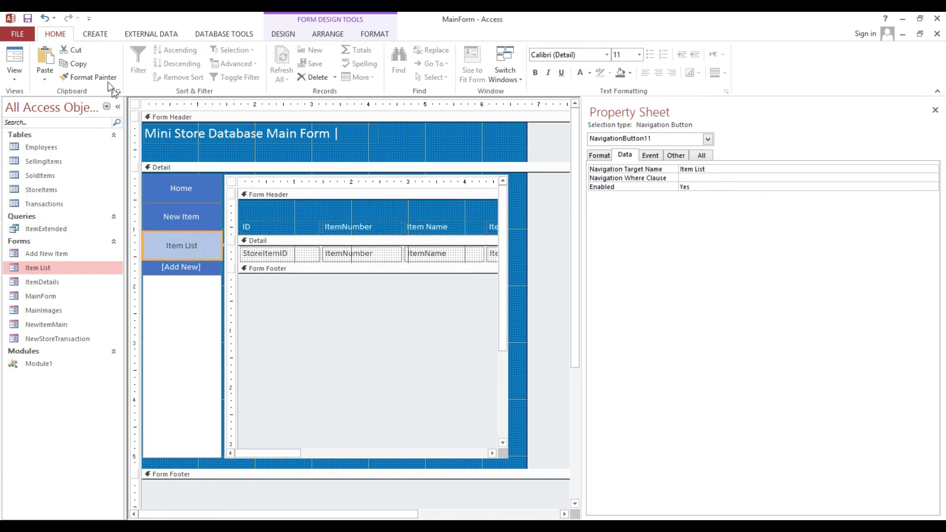
# Run MainForm in Form view with the ribbon collapsed and the Navigation Pane hidden.
pyautogui.click(14, 57)
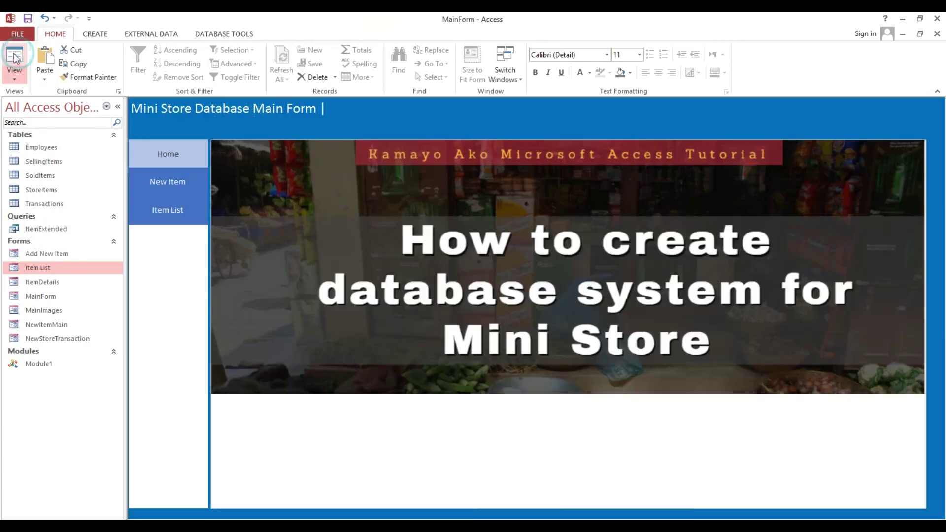
pyautogui.rightClick(23, 39)
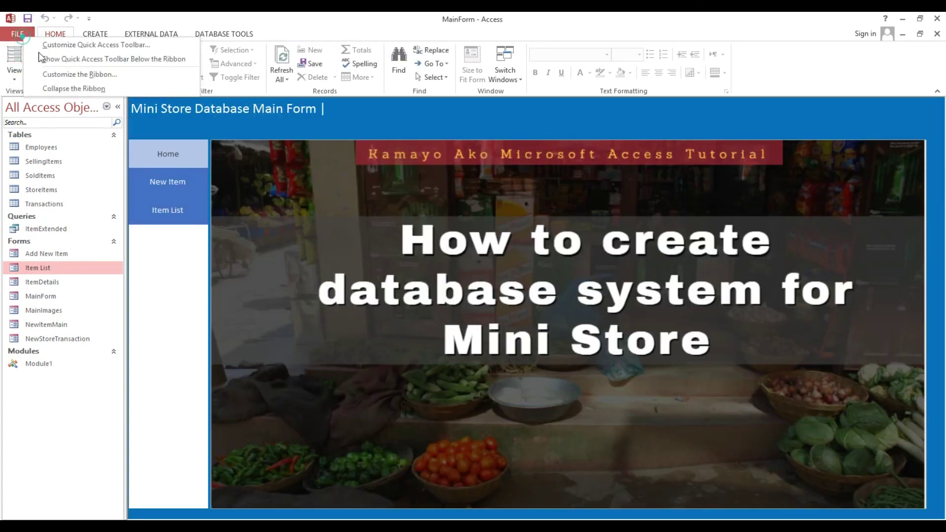
pyautogui.click(74, 88)
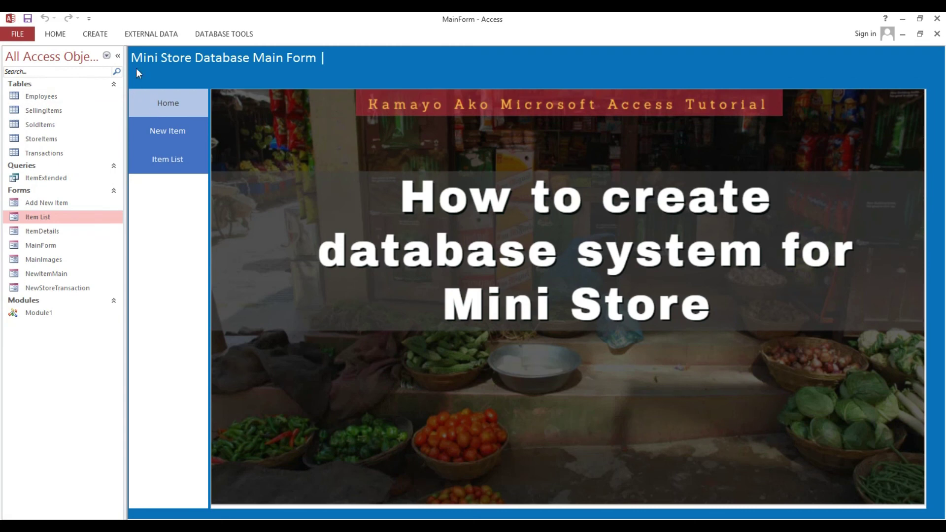
pyautogui.click(118, 57)
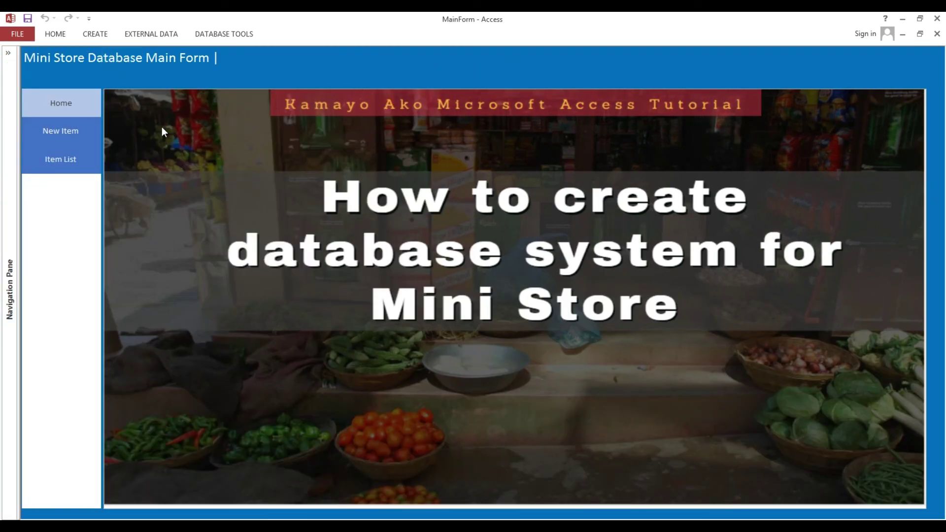
# Test the New Item, Item List and Home tabs, clicking into Item List records.
pyautogui.click(75, 137)
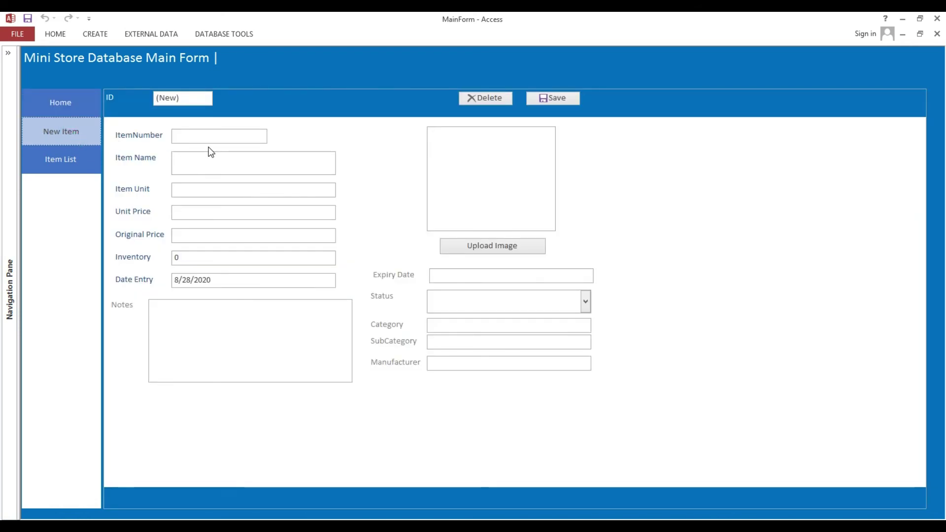
pyautogui.click(53, 160)
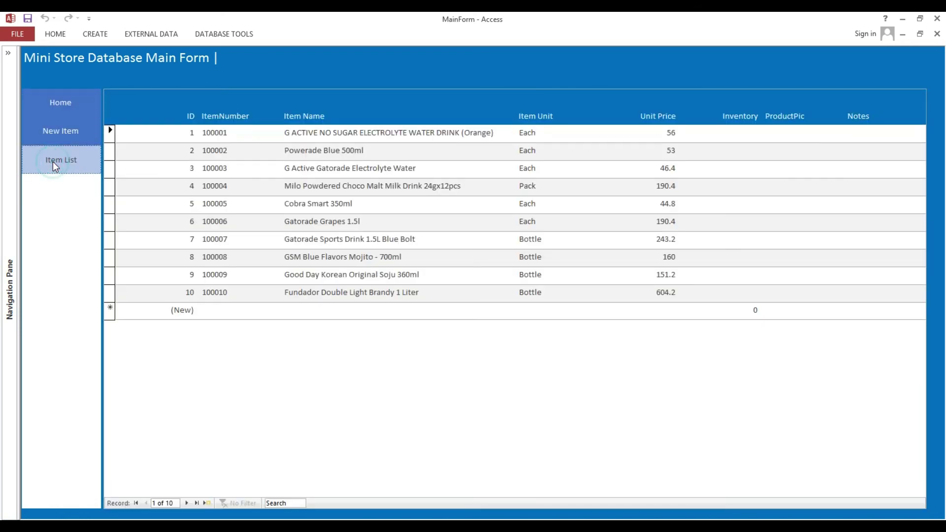
pyautogui.click(285, 140)
pyautogui.click(340, 150)
pyautogui.click(59, 129)
pyautogui.click(60, 101)
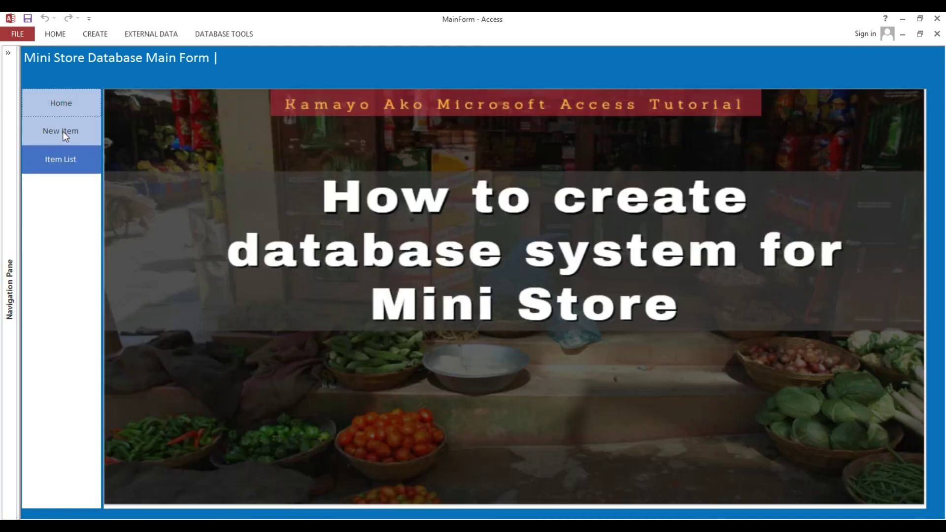
pyautogui.click(63, 131)
pyautogui.click(64, 157)
pyautogui.click(64, 132)
pyautogui.click(62, 105)
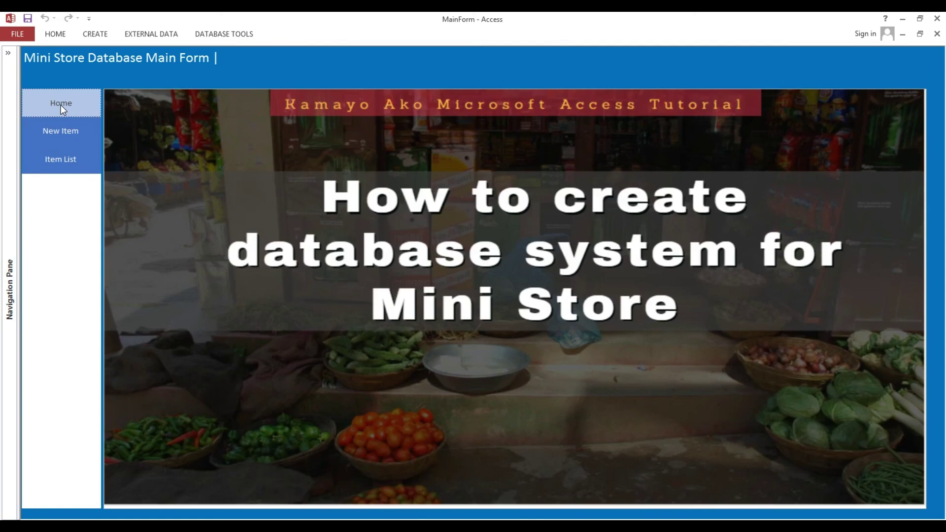